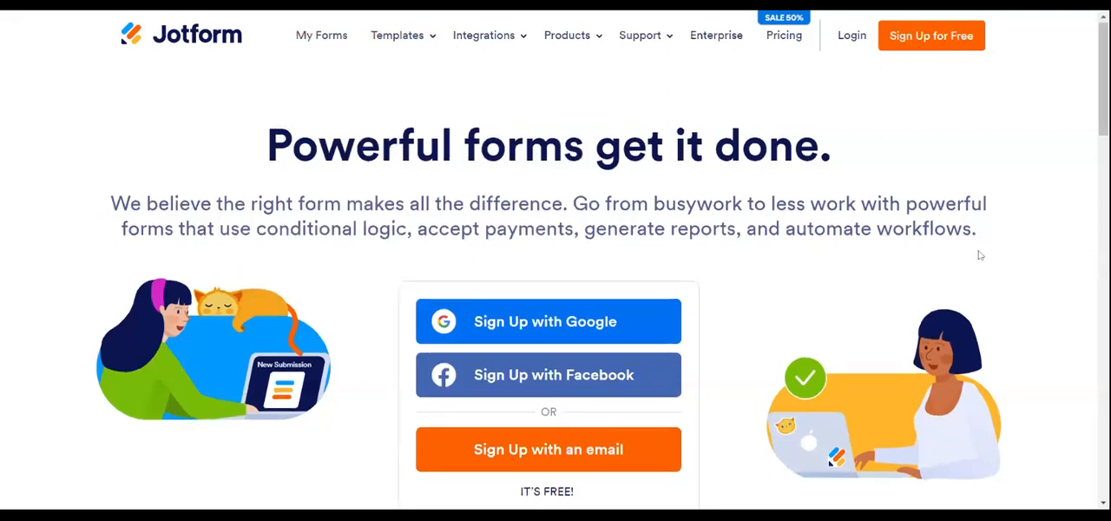
- Start signing up for a free Jotform account using an email address
scroll(977, 251, "down", 1)
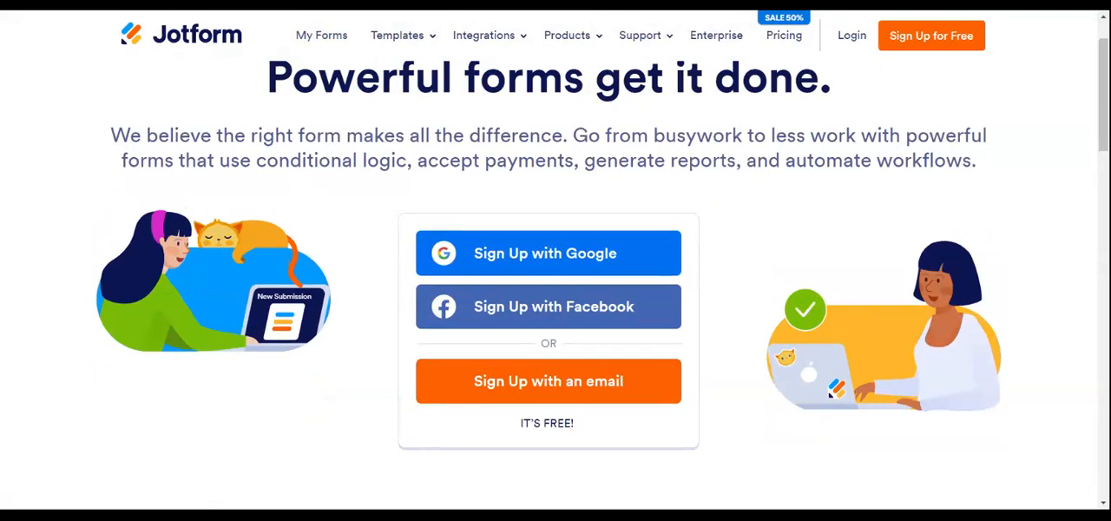
left_click(967, 46)
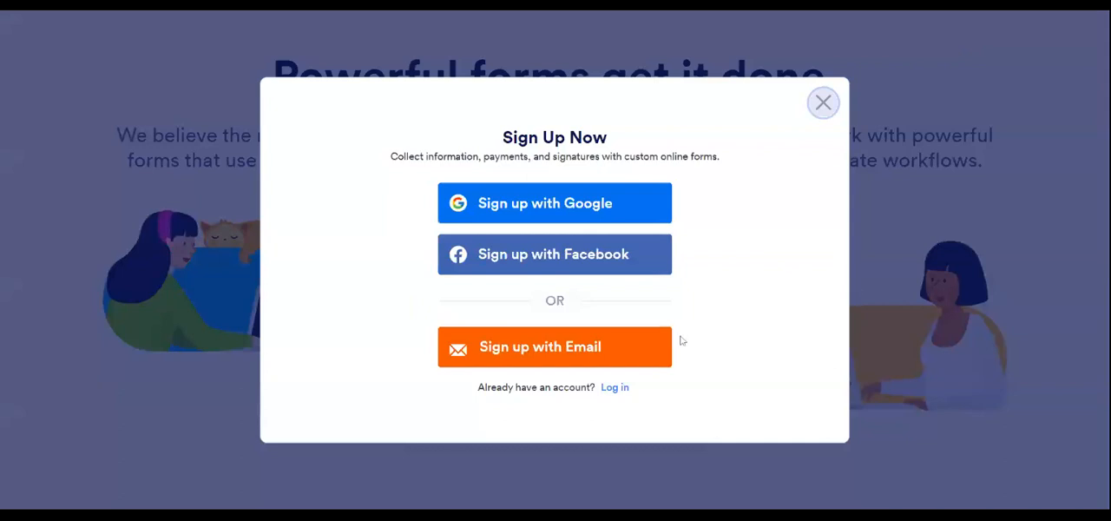
left_click(590, 354)
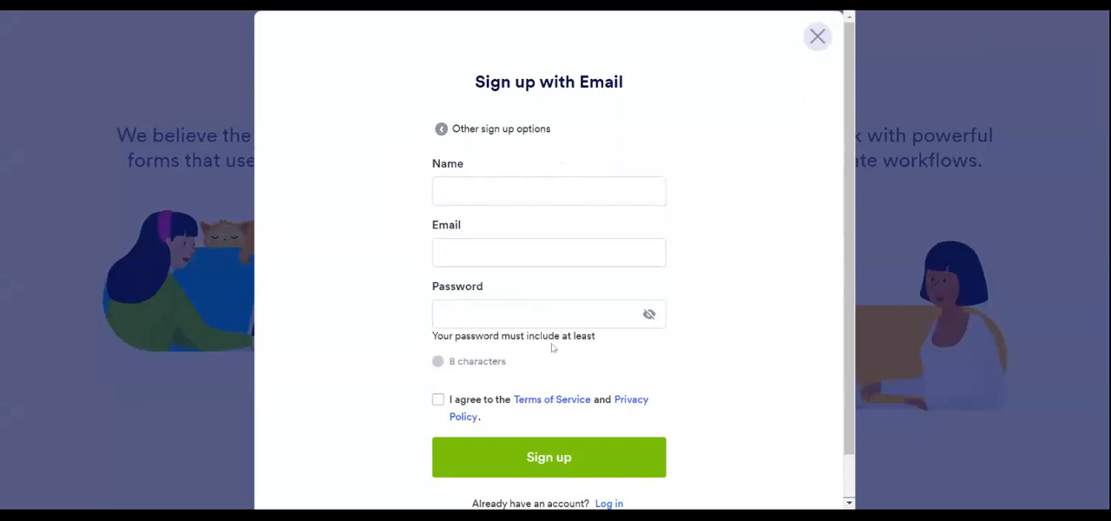
- Fill in the full name, email address and account password, accept the terms, and submit the sign-up form
left_click(560, 192)
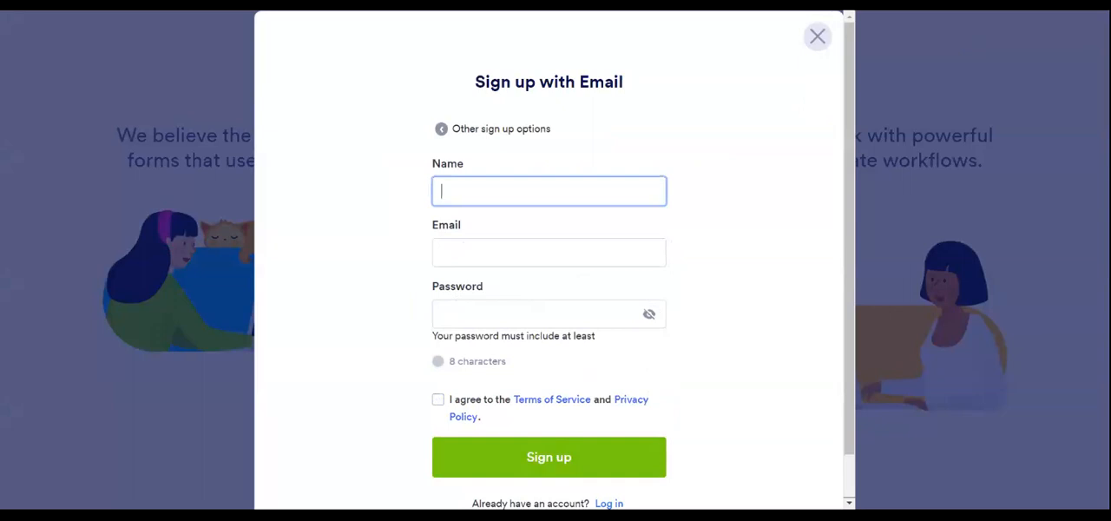
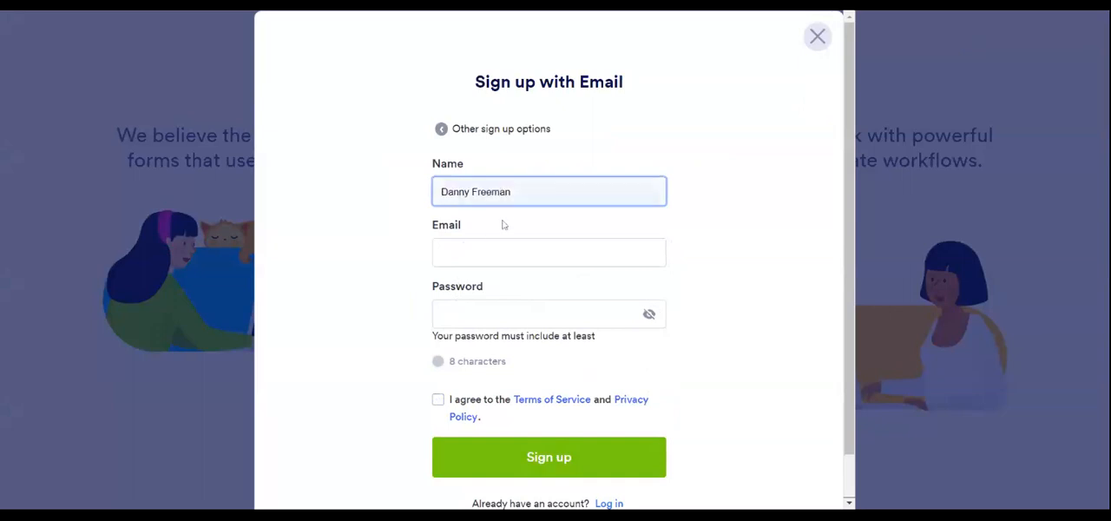
key("Tab")
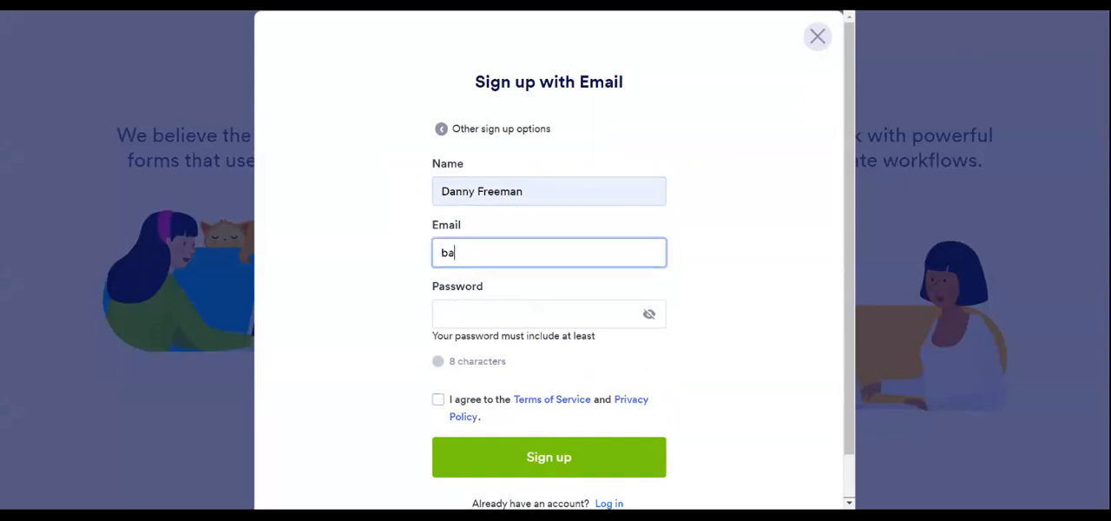
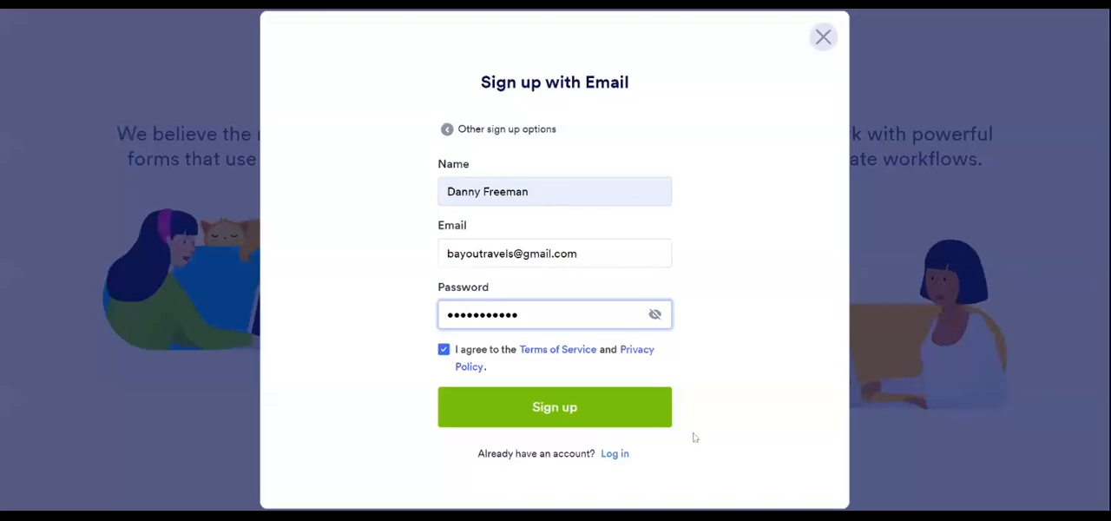
left_click(534, 414)
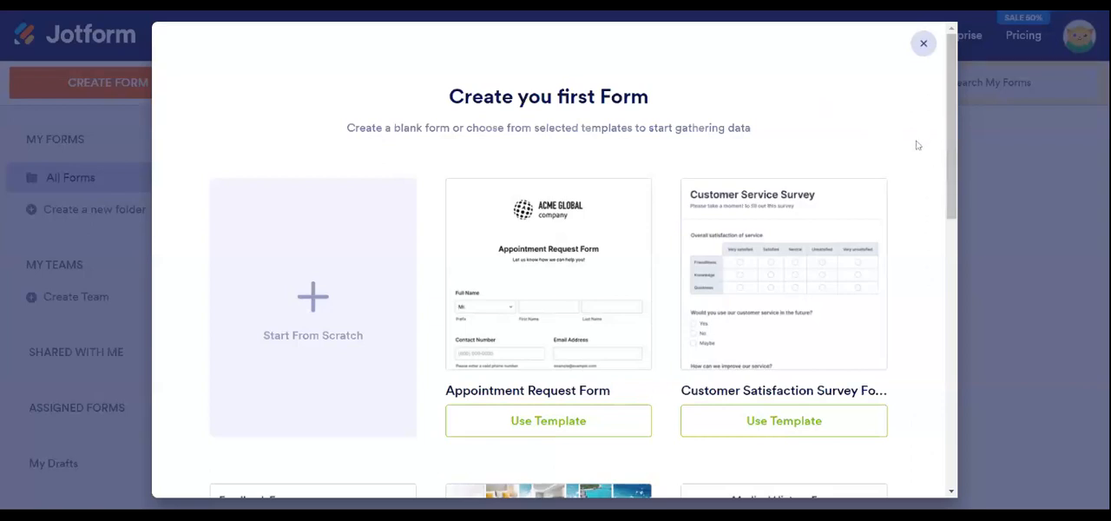
- Look through the suggested starter templates and open the full template library
scroll(916, 147, "down", 2)
scroll(915, 151, "down", 2)
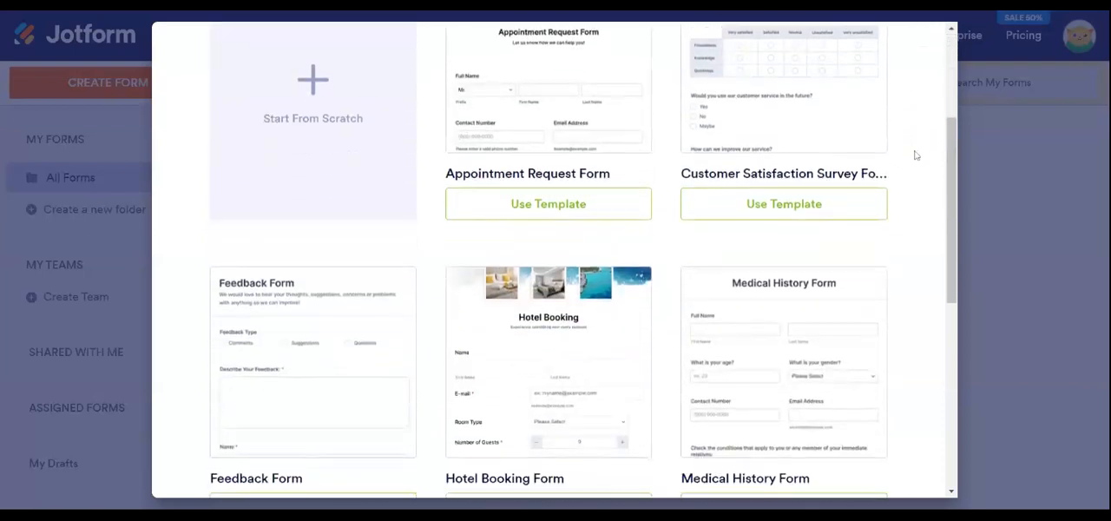
scroll(914, 156, "down", 5)
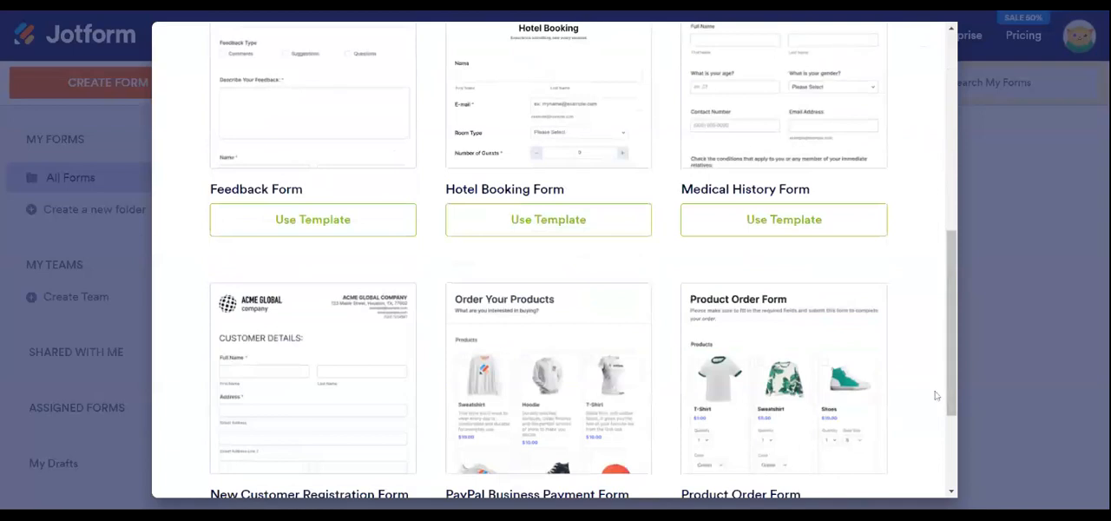
scroll(952, 379, "down", 3)
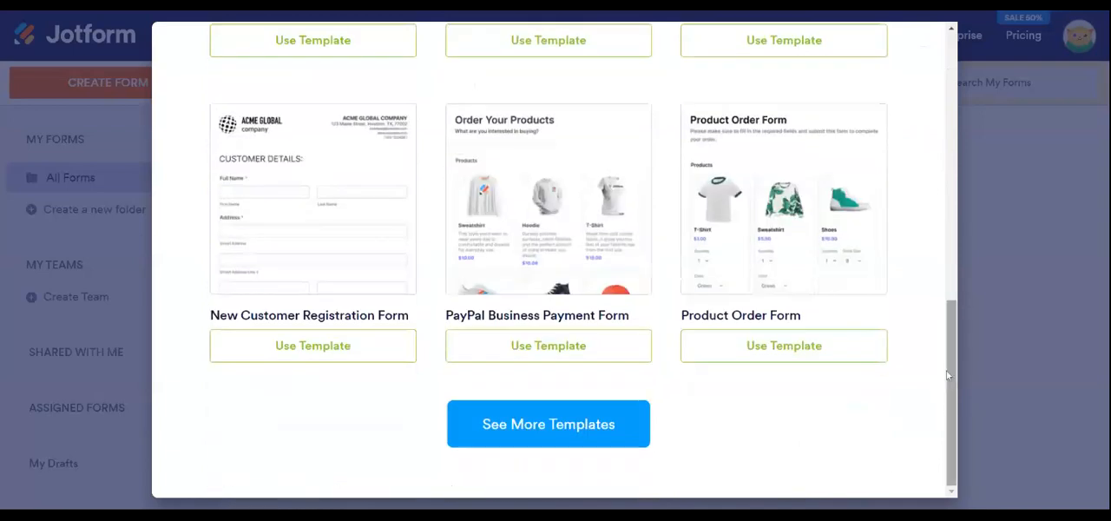
left_click(577, 424)
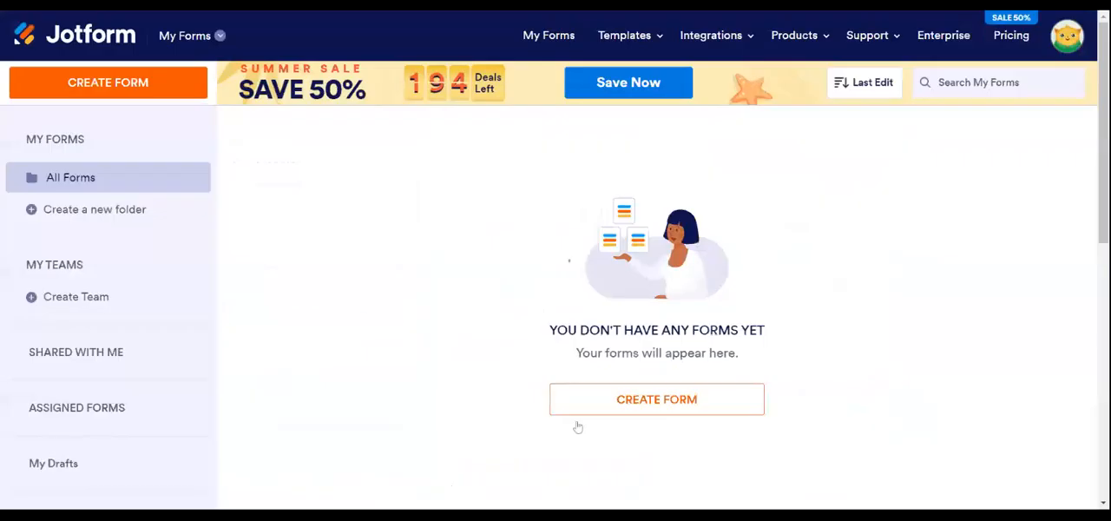
- Search all form templates for "Travel Quotes"
left_click(452, 195)
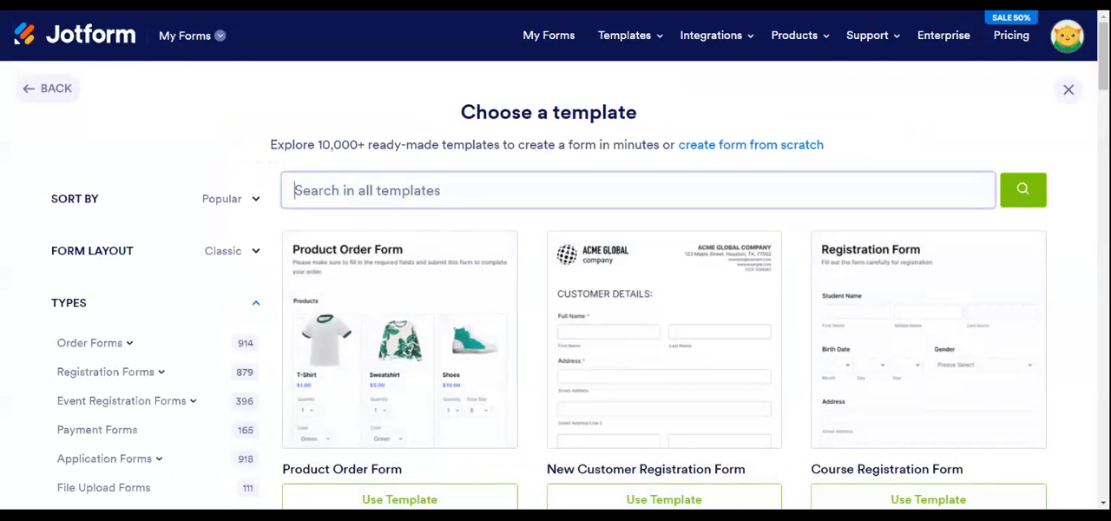
type("Travel")
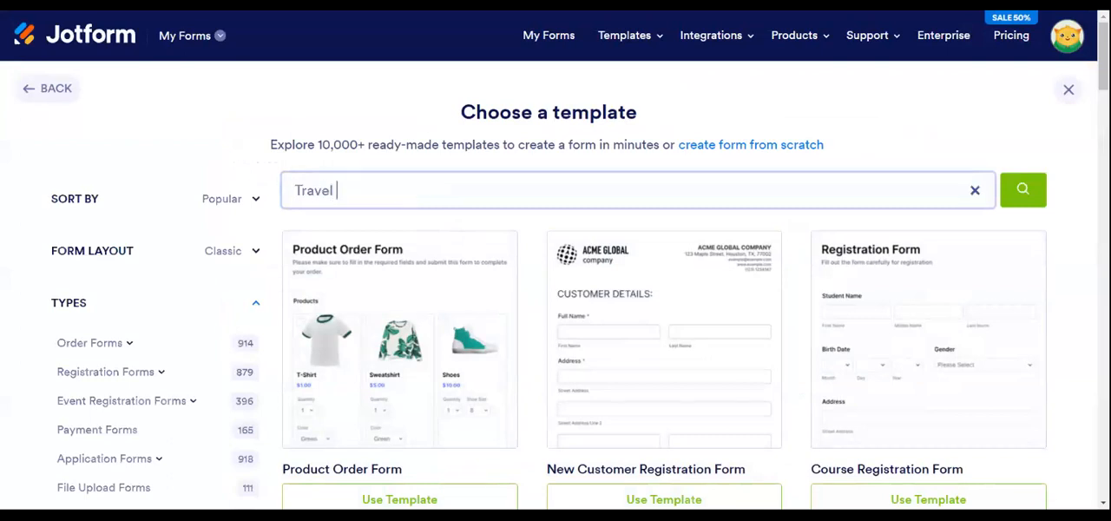
type(" Quotes")
key("Return")
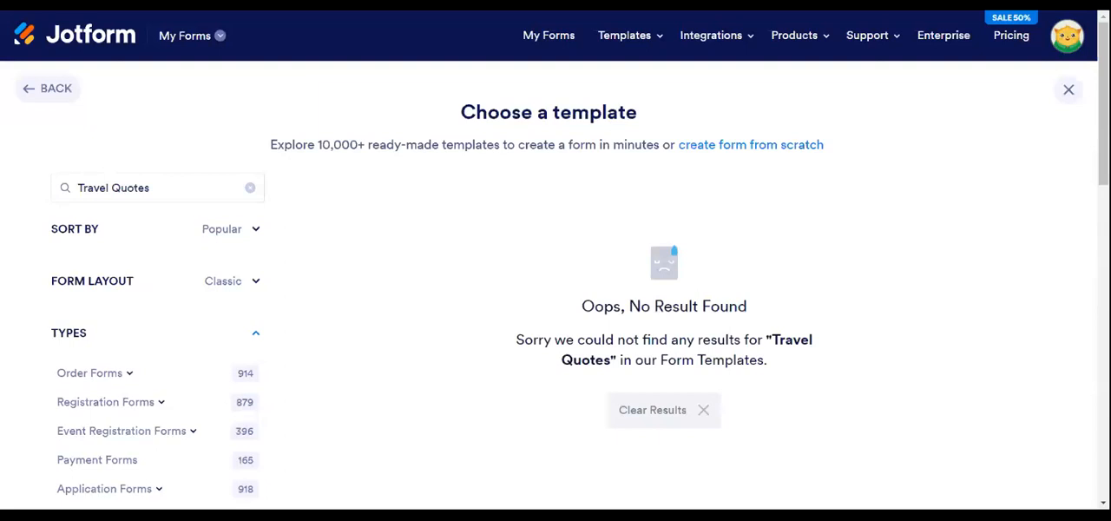
- Change the template search to "Travel forms"
left_click(214, 189)
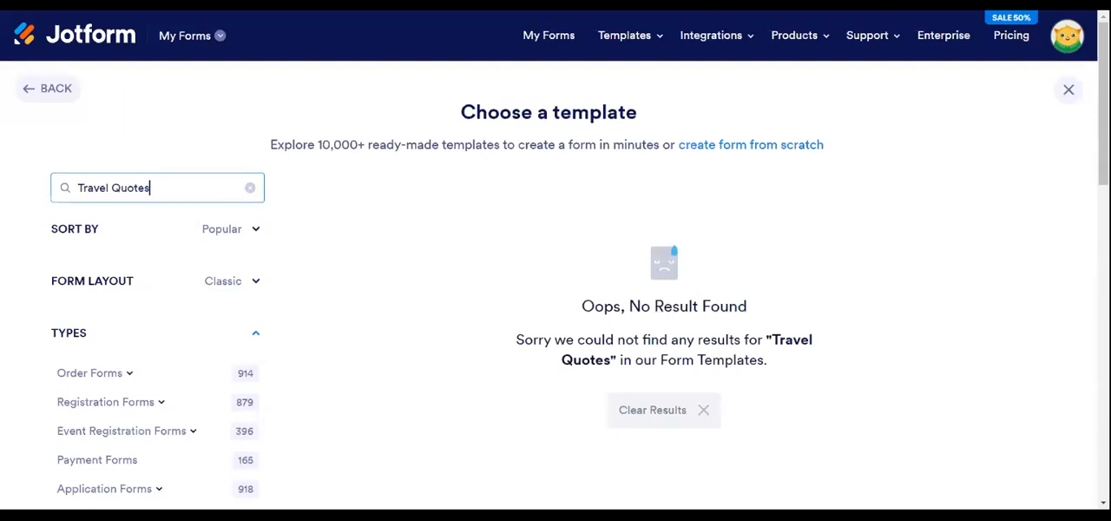
key("BackSpace")
key("BackSpace")
key("BackSpace")
key("BackSpace")
key("BackSpace")
key("BackSpace")
type("forms")
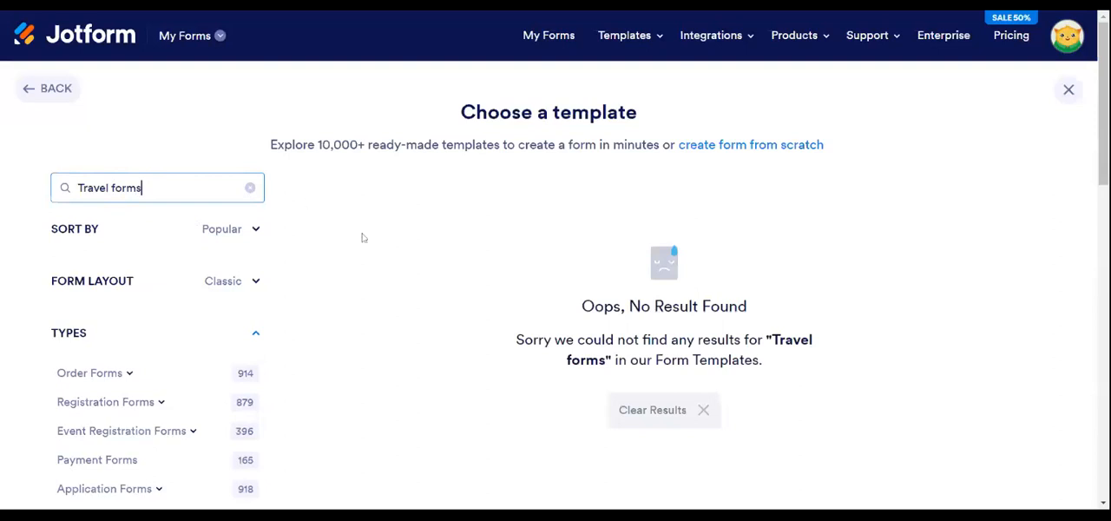
- Change the template search to "Travel Agency Forms"
key("BackSpace")
key("BackSpace")
key("BackSpace")
key("BackSpace")
type("Q")
key("BackSpace")
type("Agency Forms")
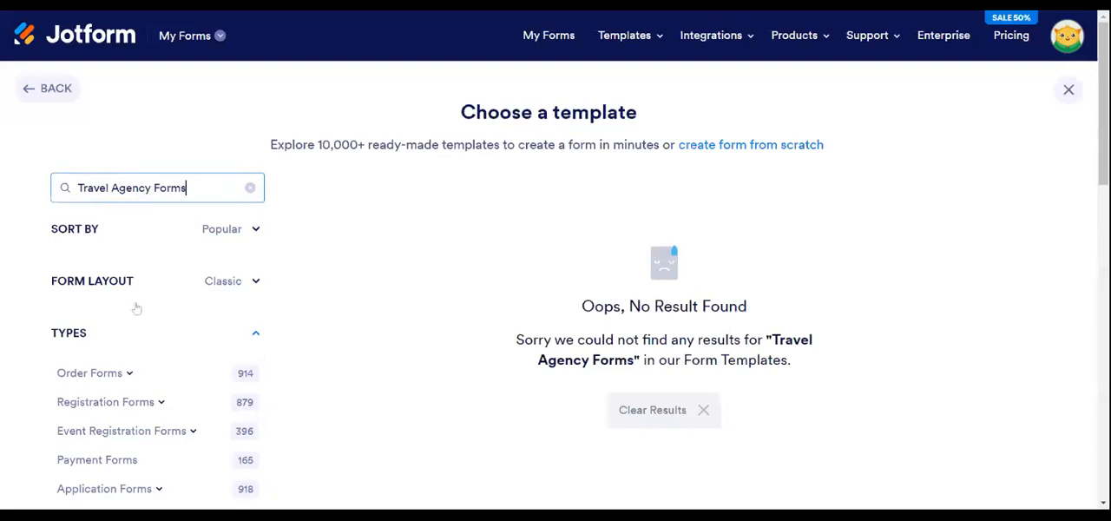
- Check the template type categories and replace the search term with "Vacation Quote"
scroll(178, 316, "down", 3)
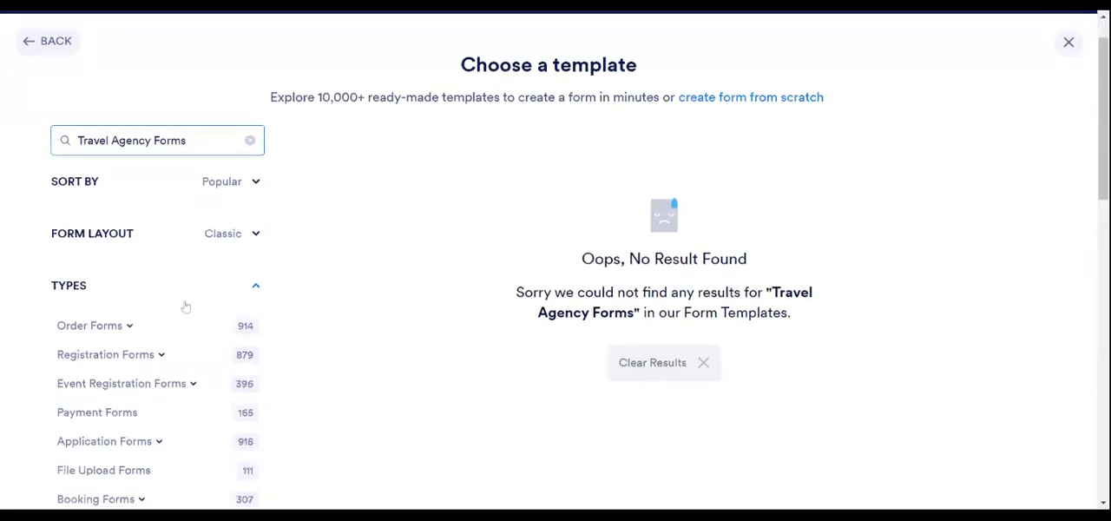
scroll(199, 292, "down", 2)
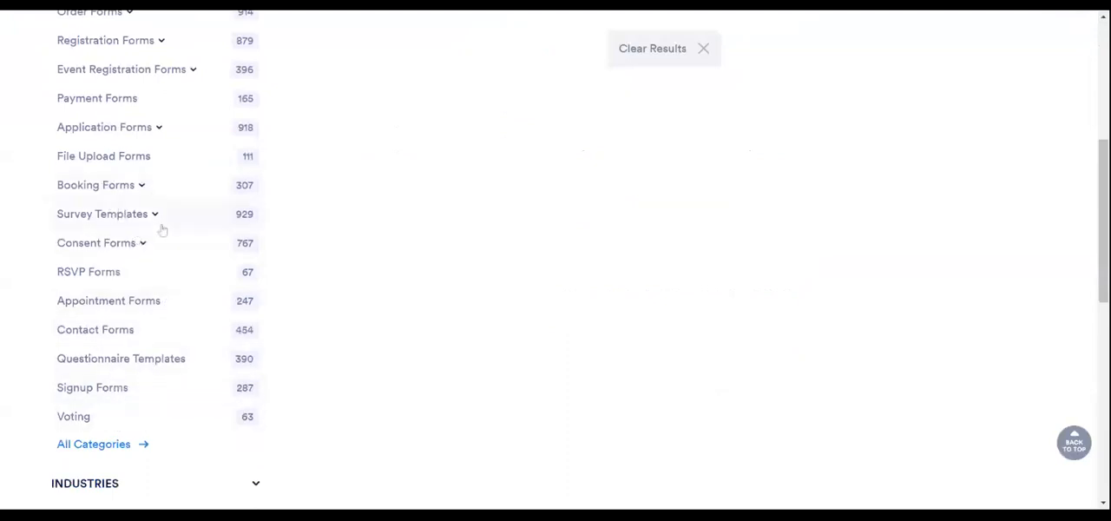
scroll(133, 129, "up", 3)
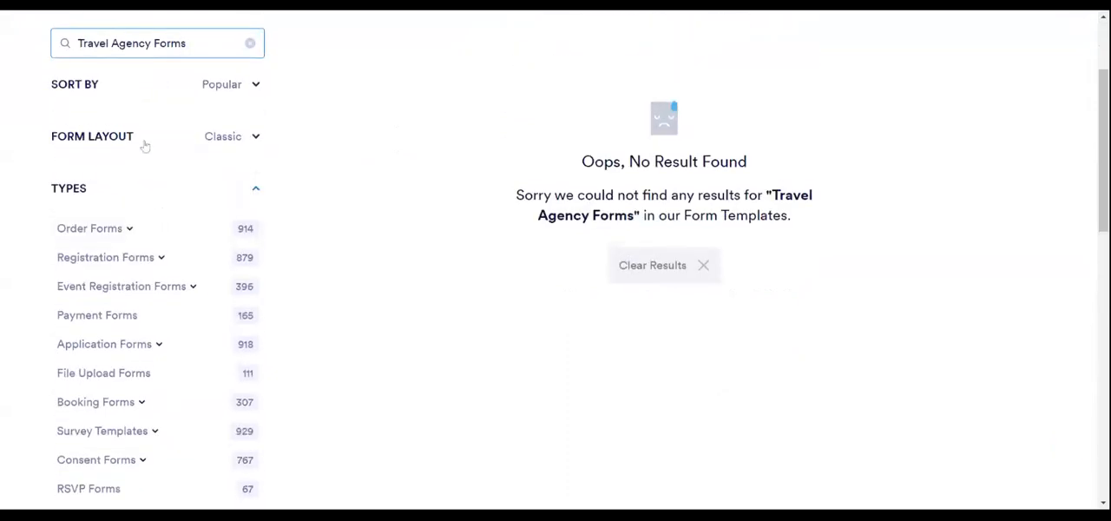
left_click(252, 47)
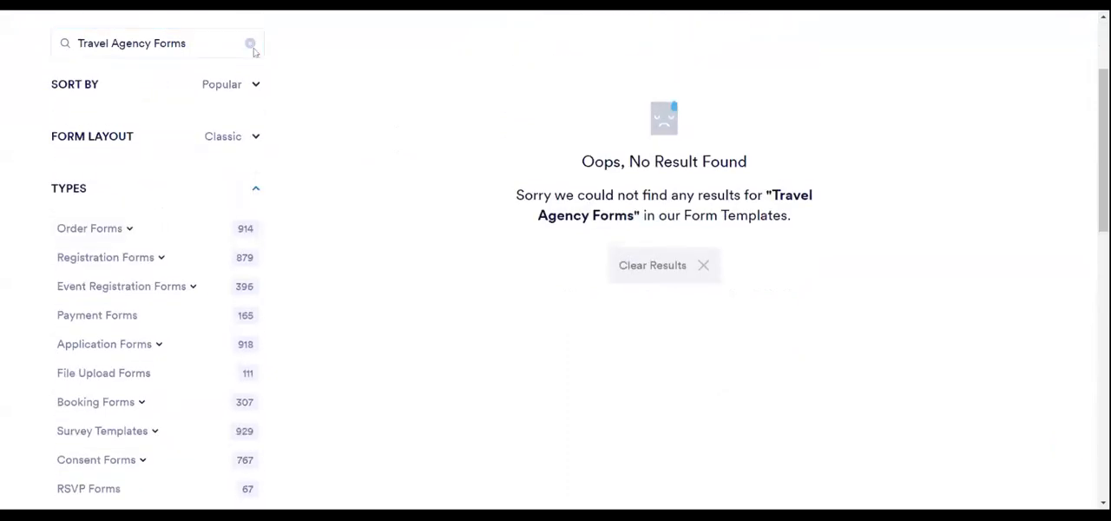
left_click_drag(187, 44, 67, 49)
key("BackSpace")
type("Vacati")
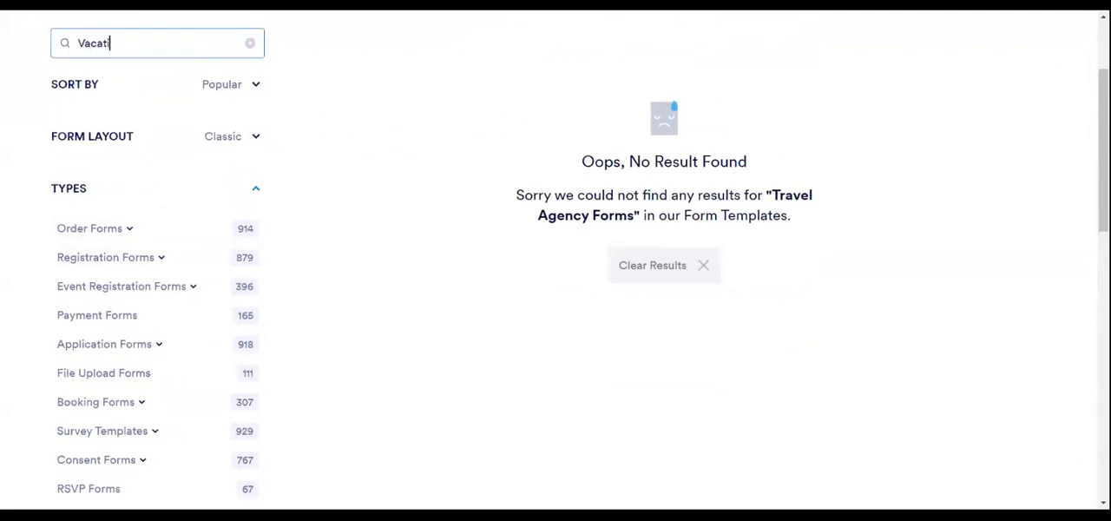
type("on Quot")
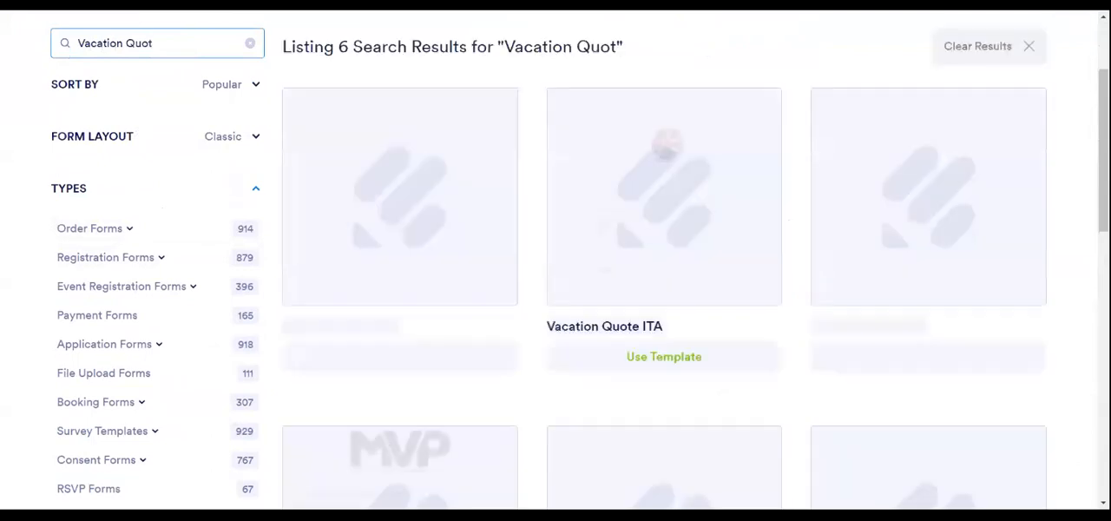
type("e")
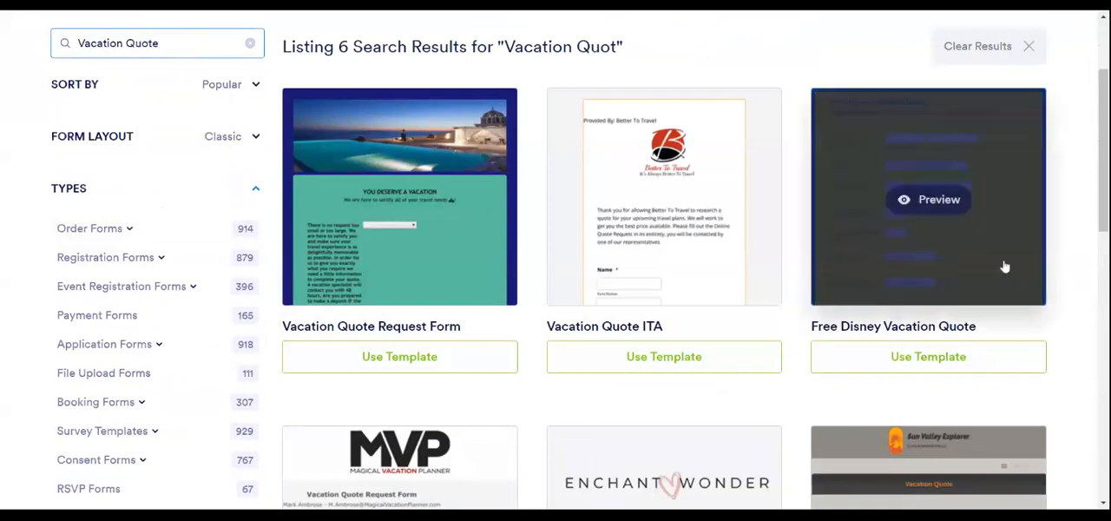
- Examine the vacation quote templates in the search results to compare their designs
scroll(1068, 347, "down", 2)
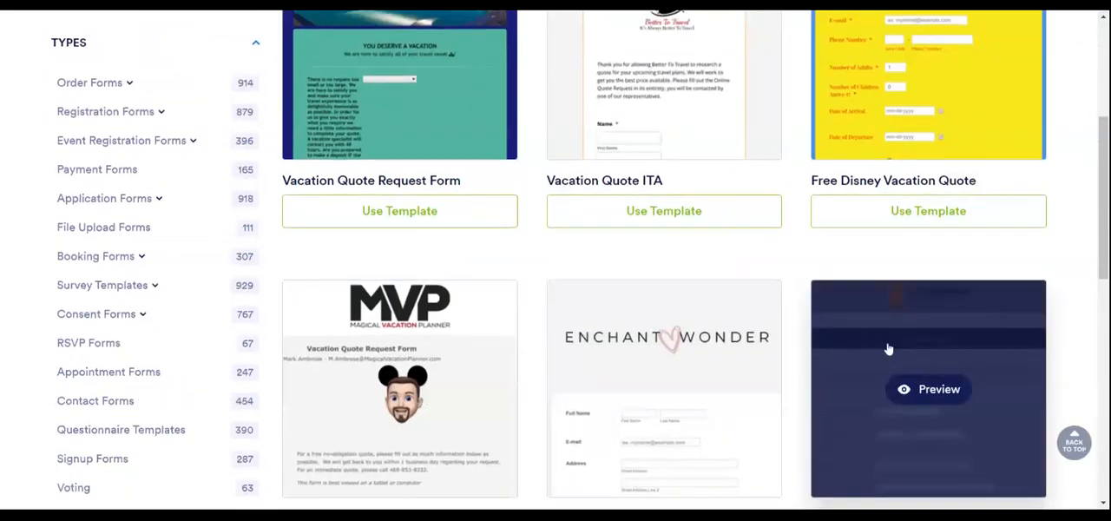
scroll(783, 332, "down", 3)
scroll(945, 428, "up", 5)
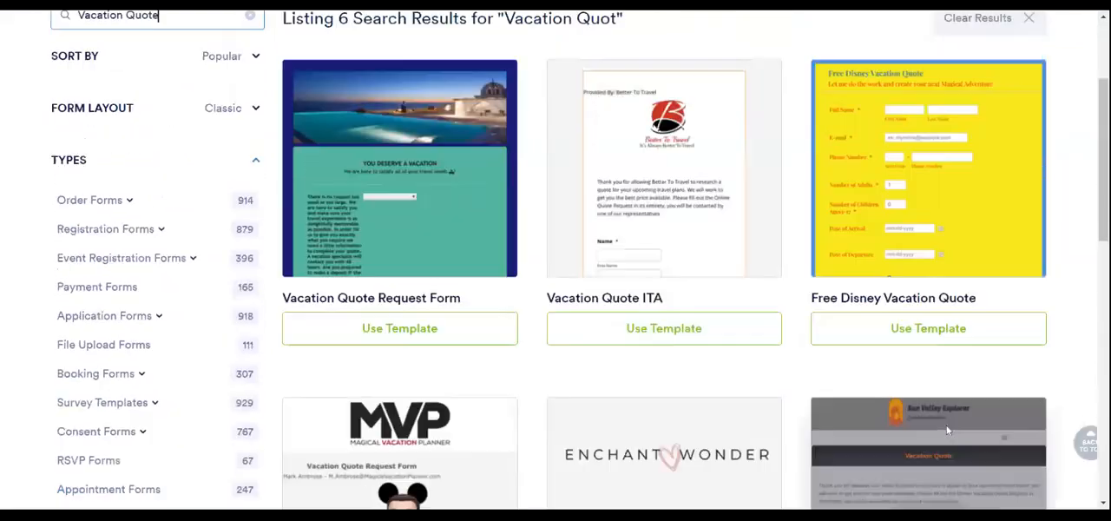
scroll(948, 425, "up", 1)
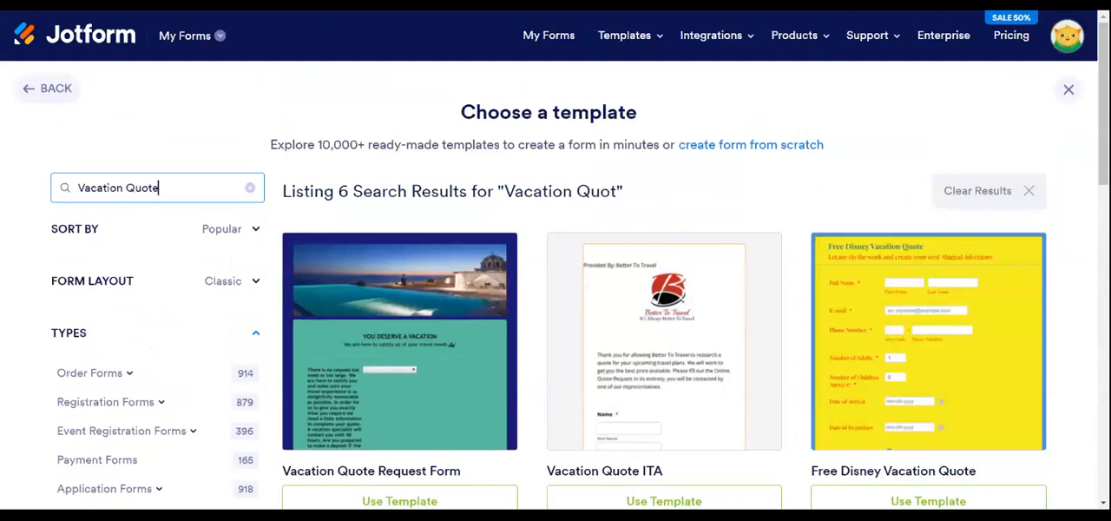
scroll(180, 198, "down", 3)
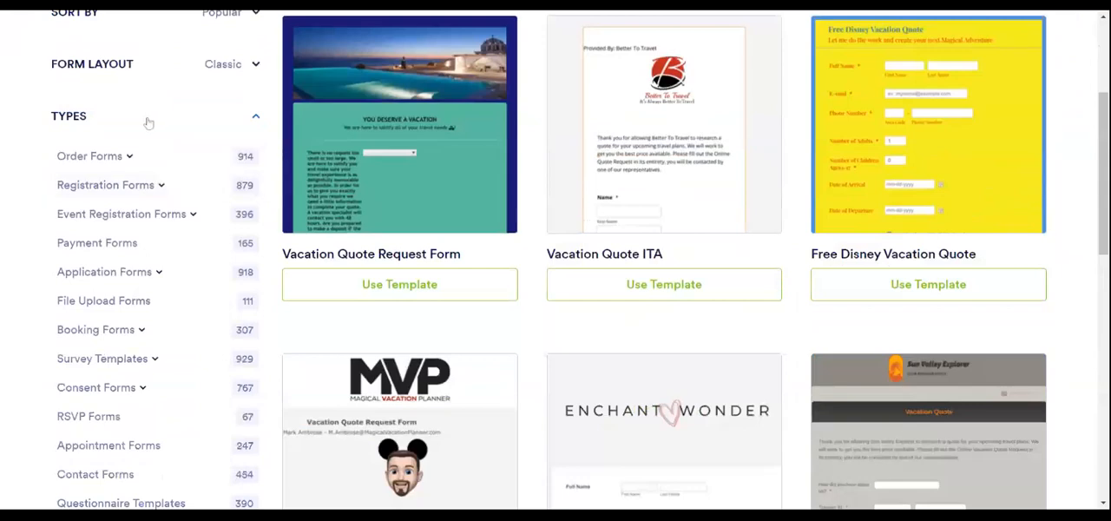
scroll(440, 237, "up", 3)
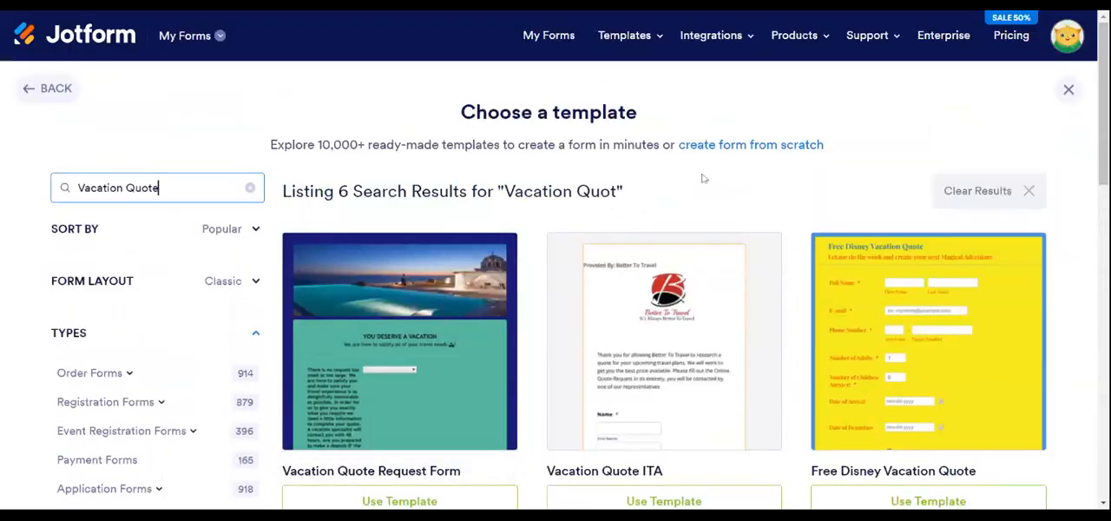
scroll(702, 179, "down", 2)
scroll(704, 182, "down", 3)
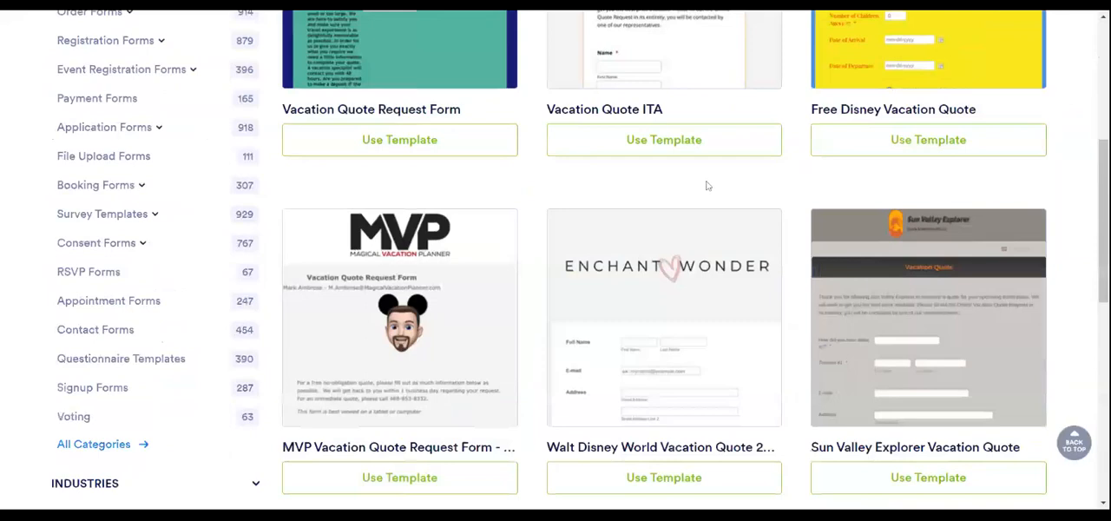
scroll(710, 226, "down", 2)
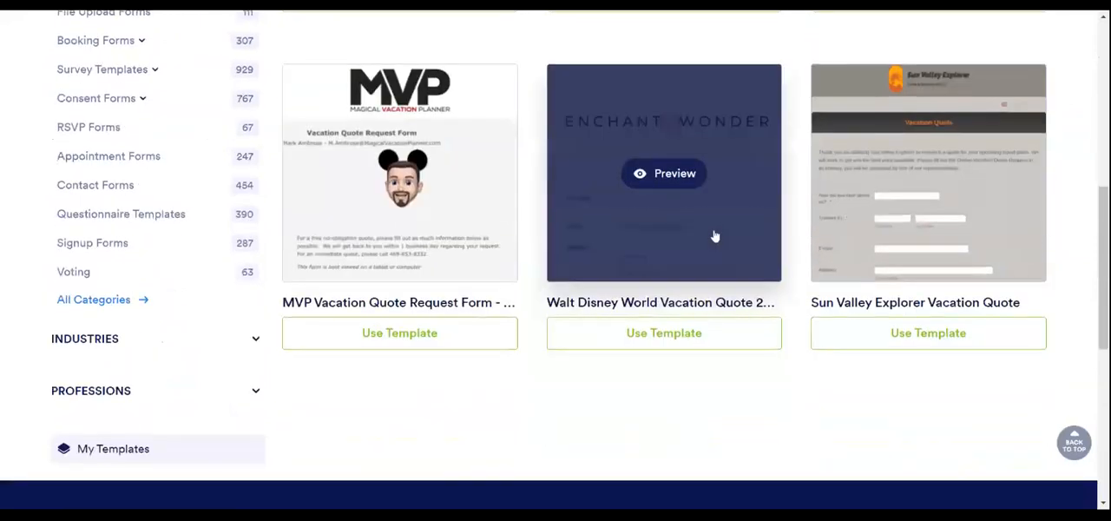
- Preview the Vacation Quote Request Form template and choose to use it for the new form
scroll(717, 236, "up", 5)
scroll(717, 236, "up", 1)
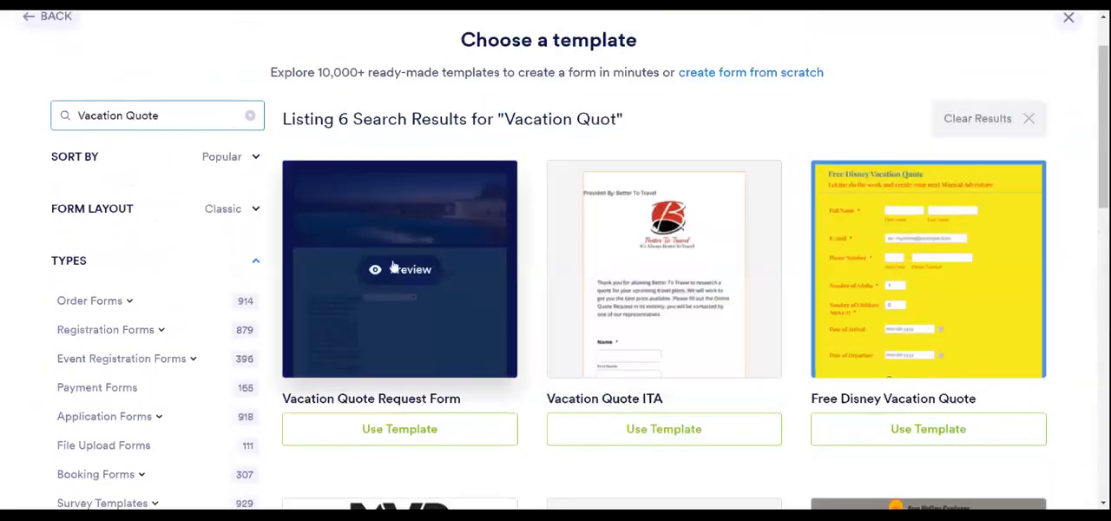
left_click(405, 271)
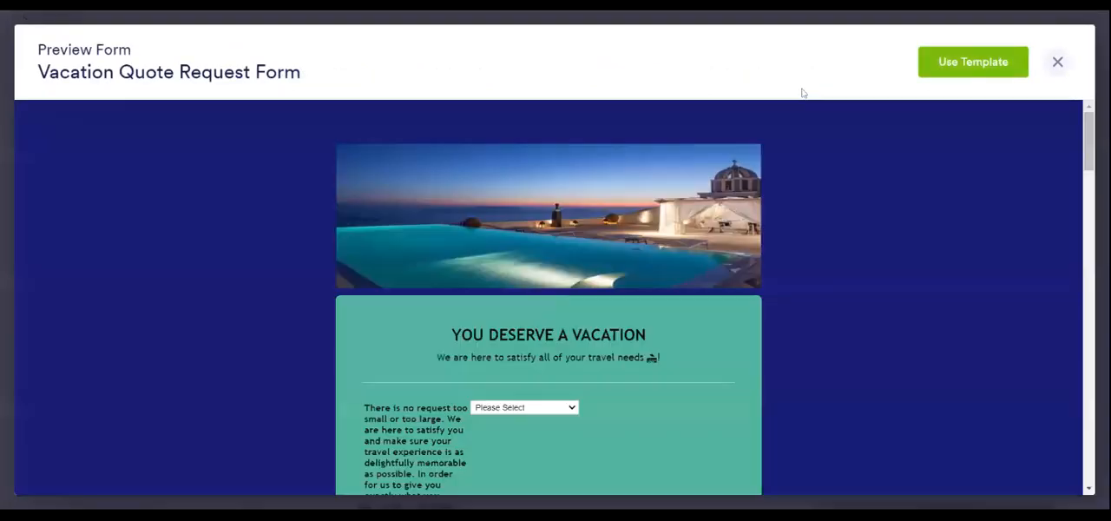
left_click(972, 64)
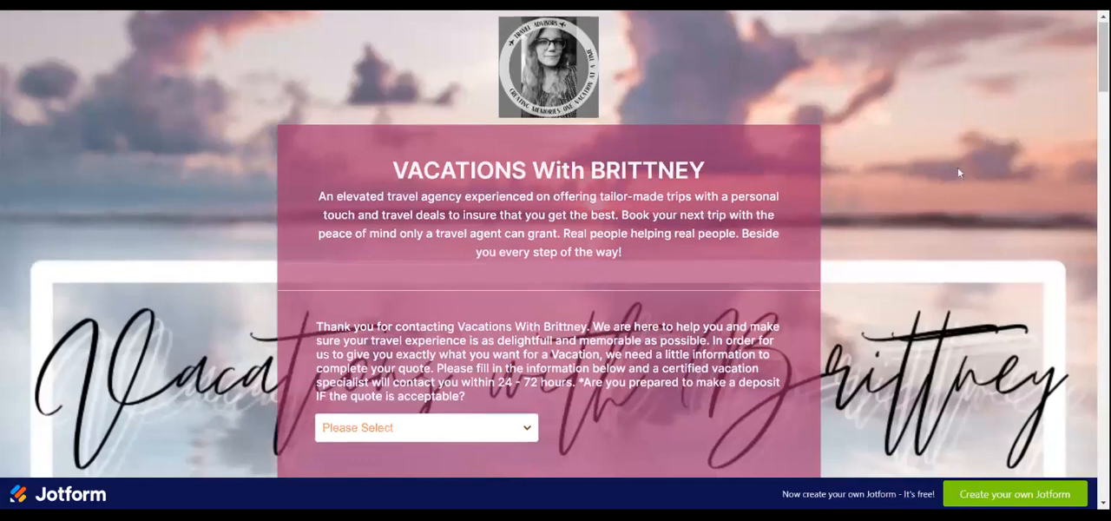
- Skim the finished "Vacations With Brittney" example form from its header through the closing comments box and back
scroll(957, 168, "down", 3)
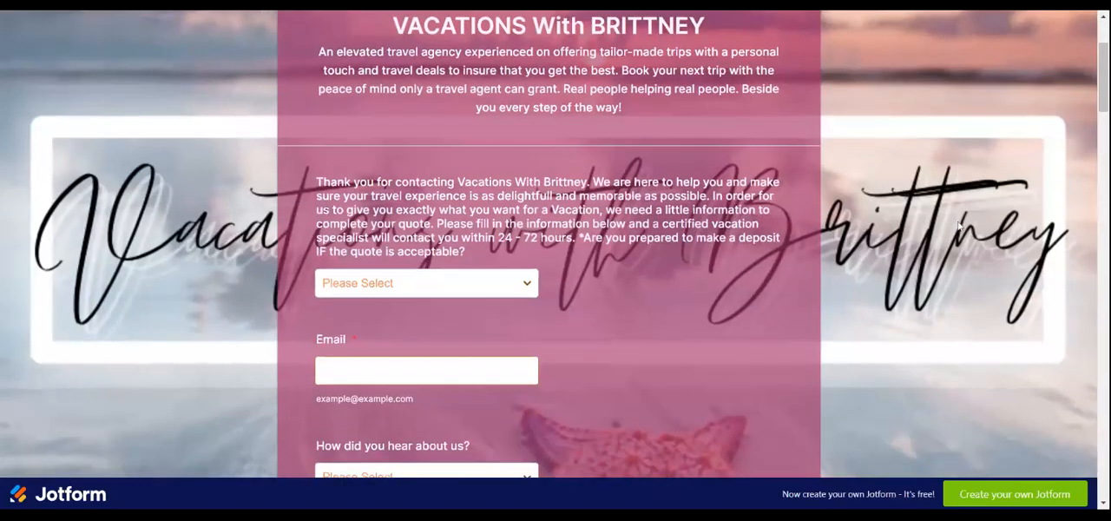
scroll(959, 200, "down", 5)
scroll(959, 224, "down", 6)
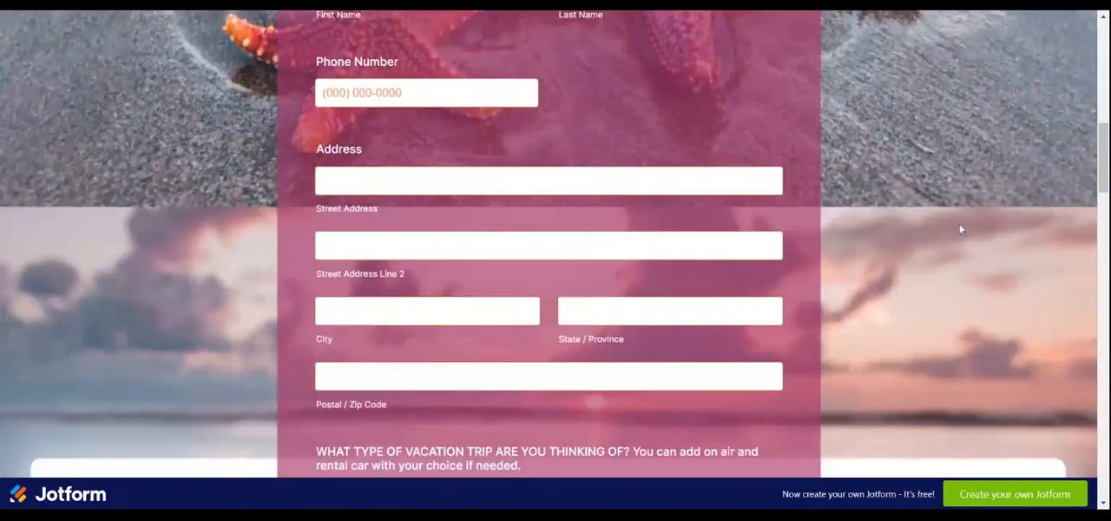
scroll(962, 229, "down", 5)
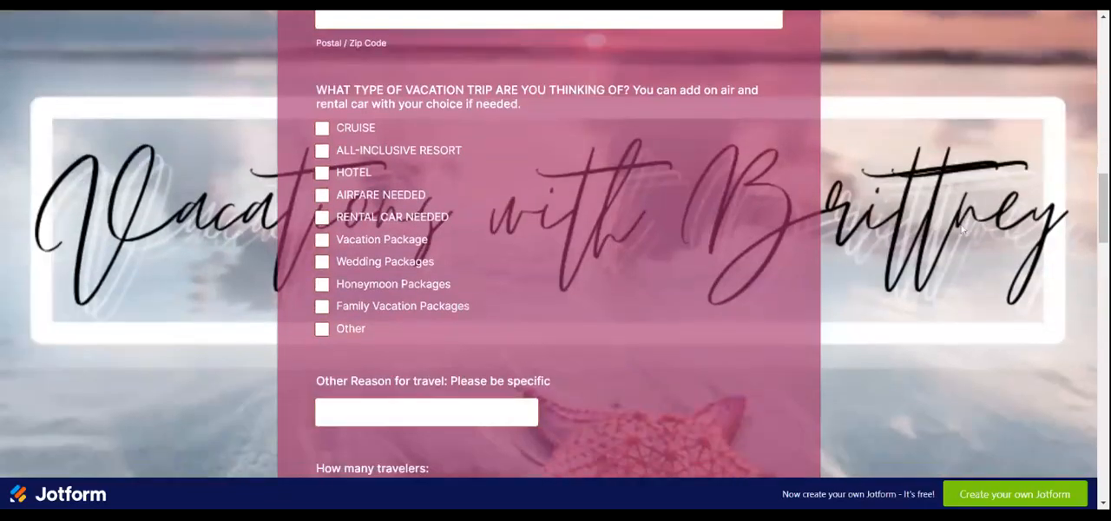
scroll(961, 230, "down", 7)
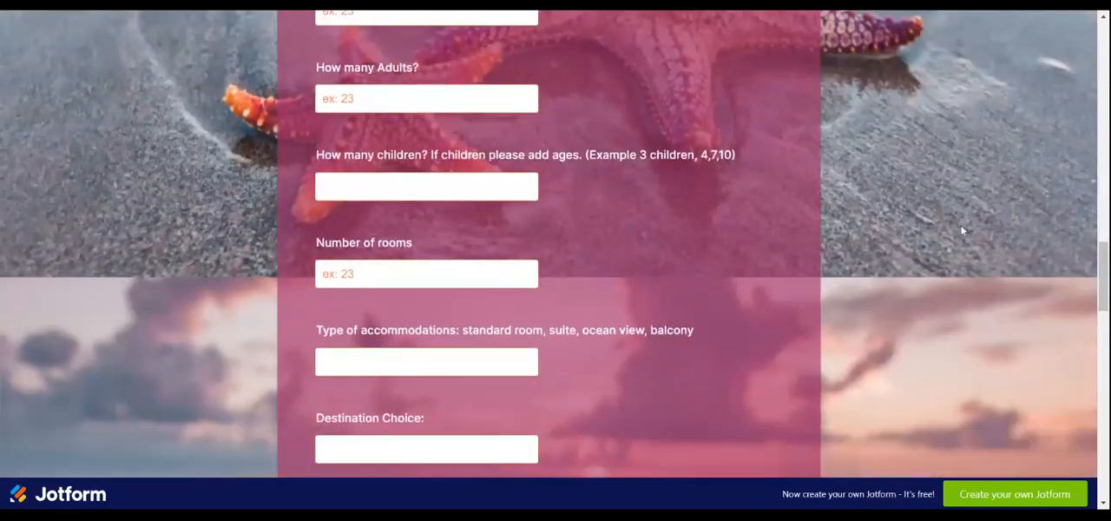
scroll(963, 228, "down", 9)
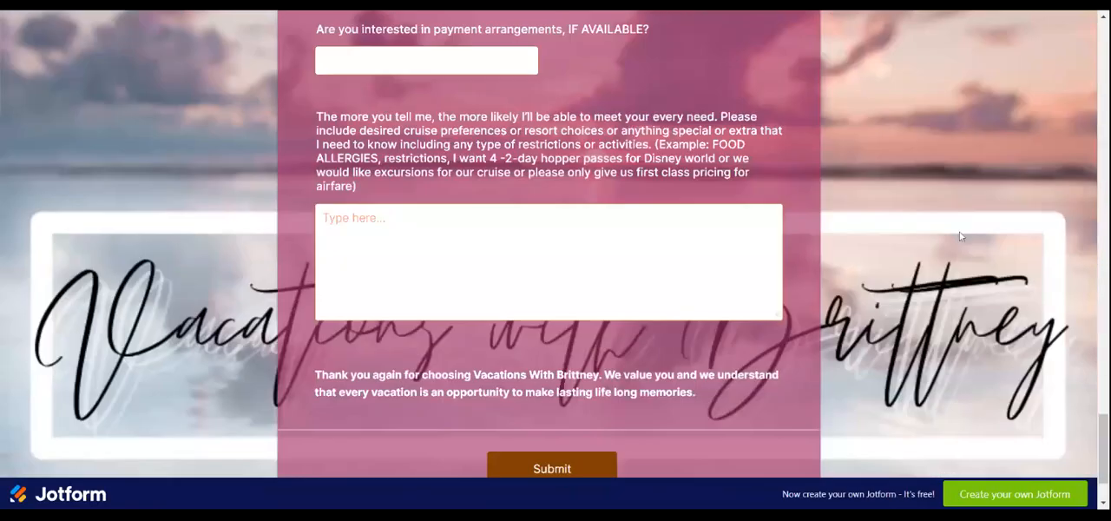
scroll(963, 232, "up", 18)
scroll(969, 232, "up", 6)
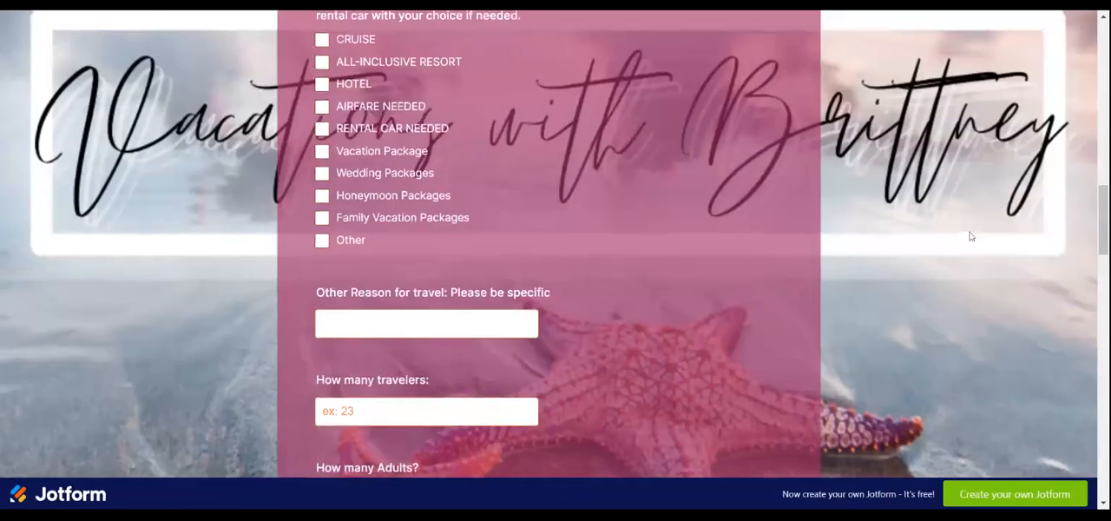
scroll(785, 69, "up", 9)
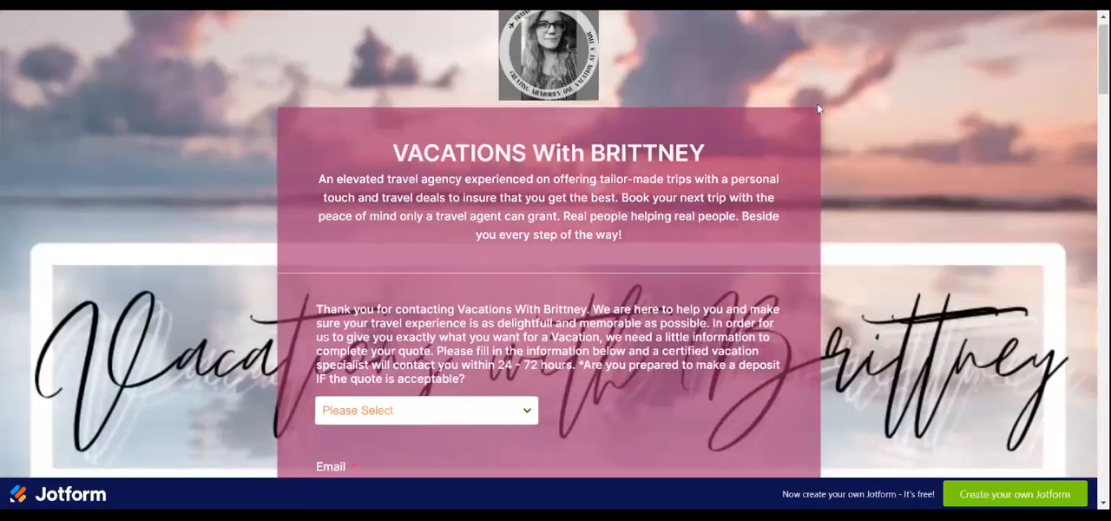
scroll(958, 188, "down", 1)
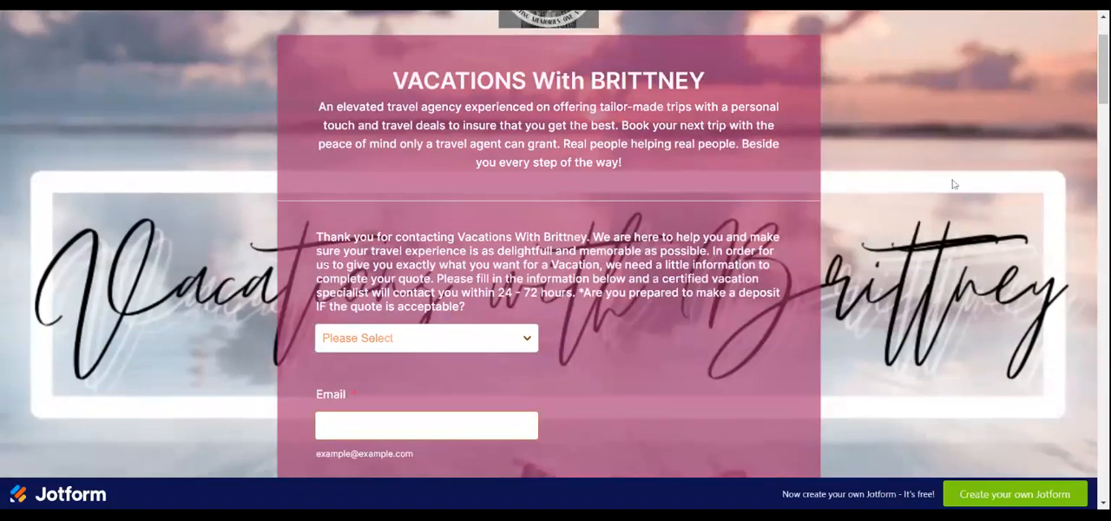
scroll(954, 184, "down", 1)
scroll(958, 191, "up", 3)
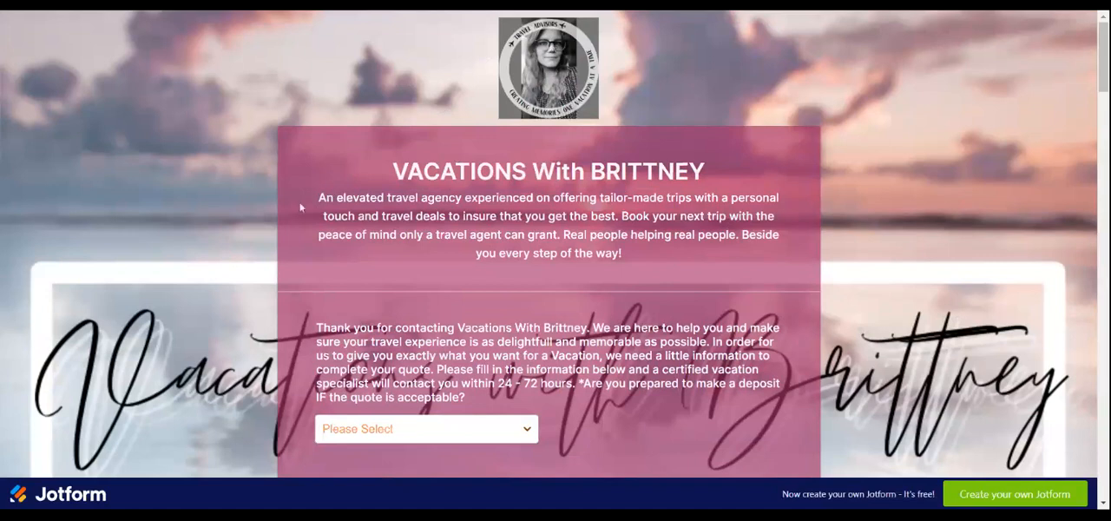
- Examine the example form's deposit question, contact and address fields, referral question and vacation type choices
scroll(409, 295, "down", 2)
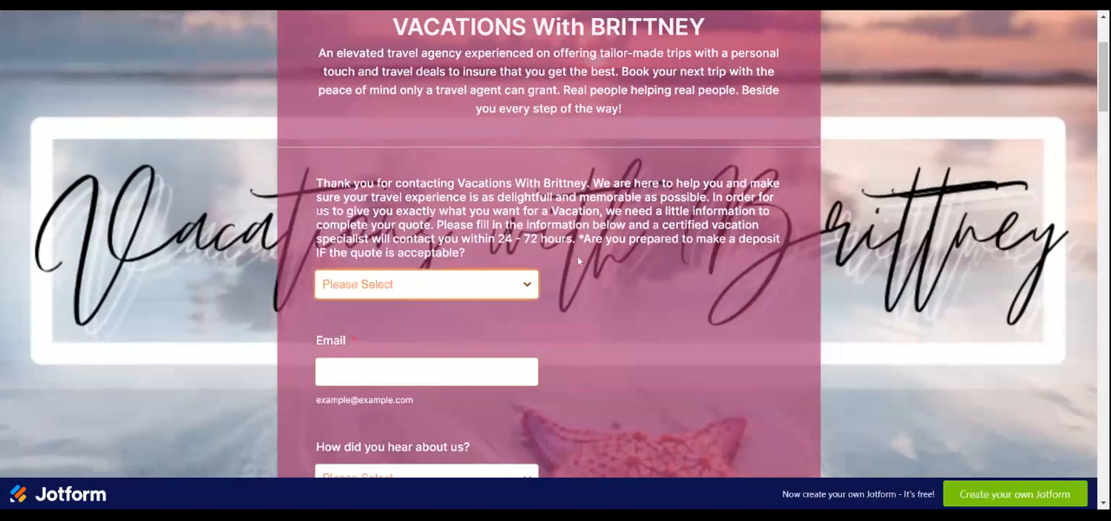
scroll(662, 299, "down", 1)
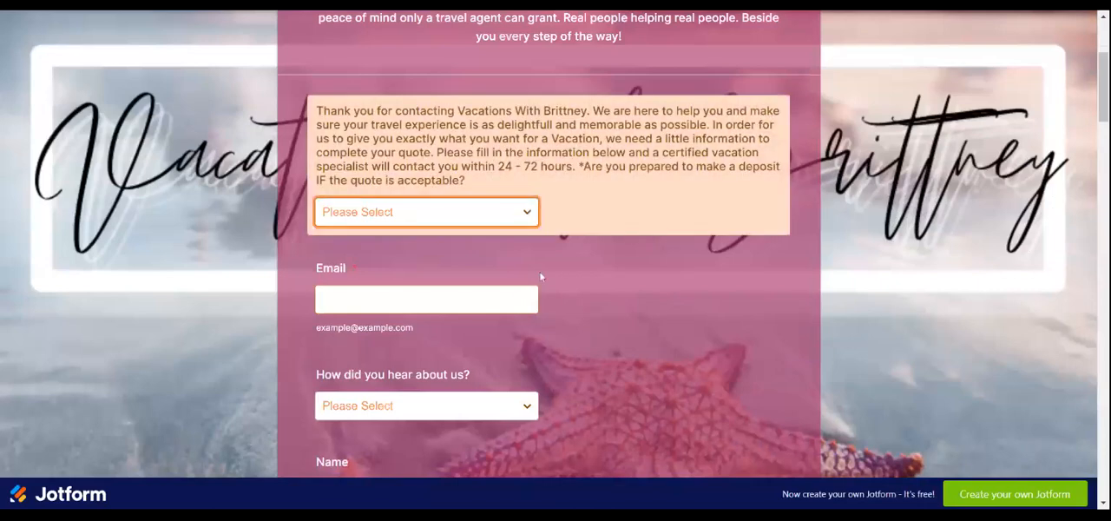
scroll(604, 262, "down", 4)
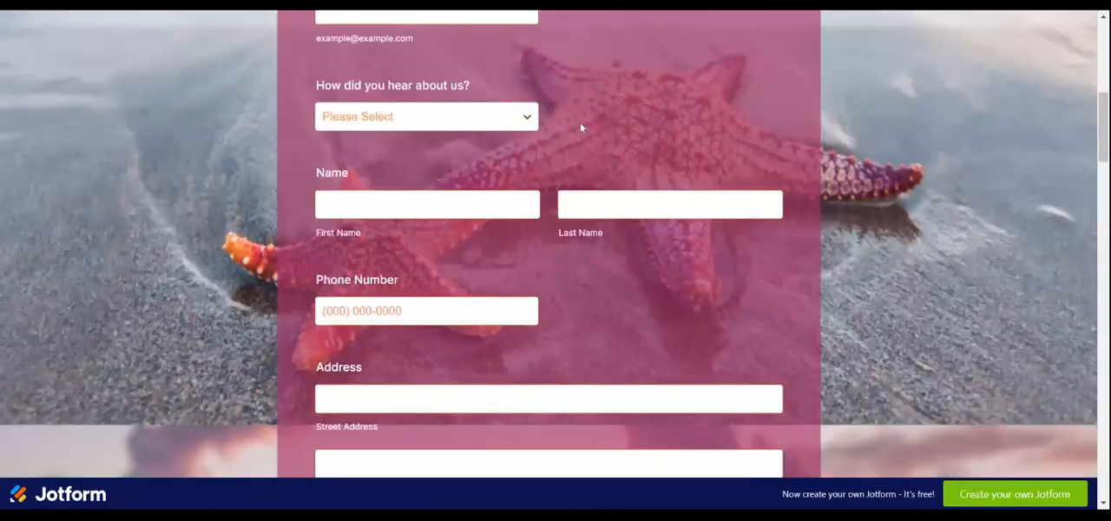
scroll(613, 254, "down", 2)
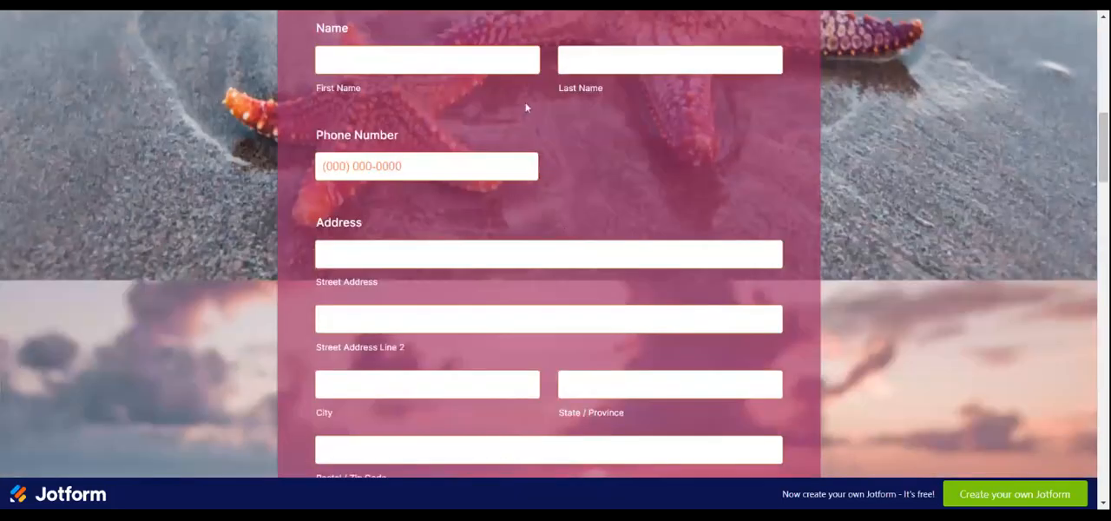
scroll(580, 206, "down", 1)
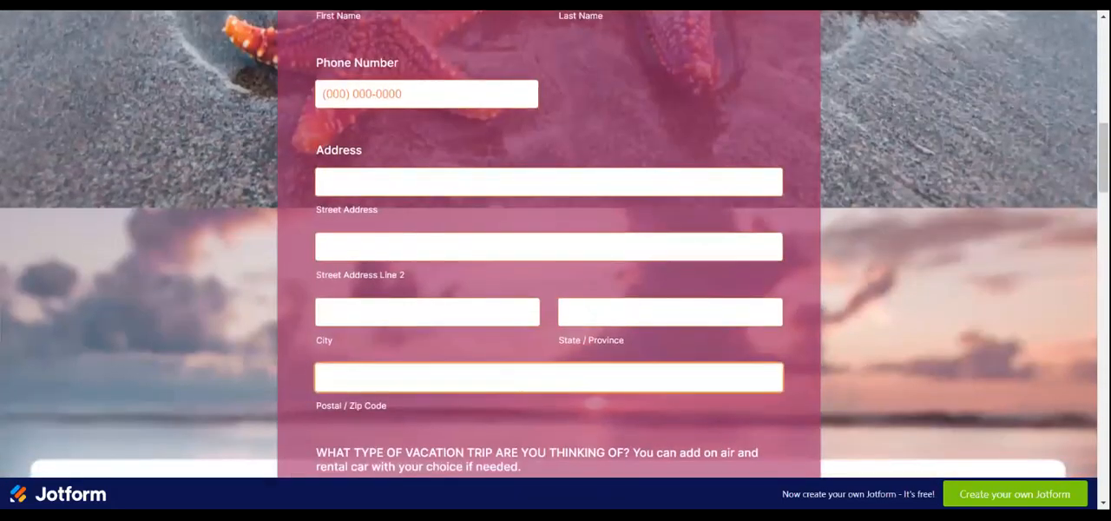
scroll(657, 373, "down", 2)
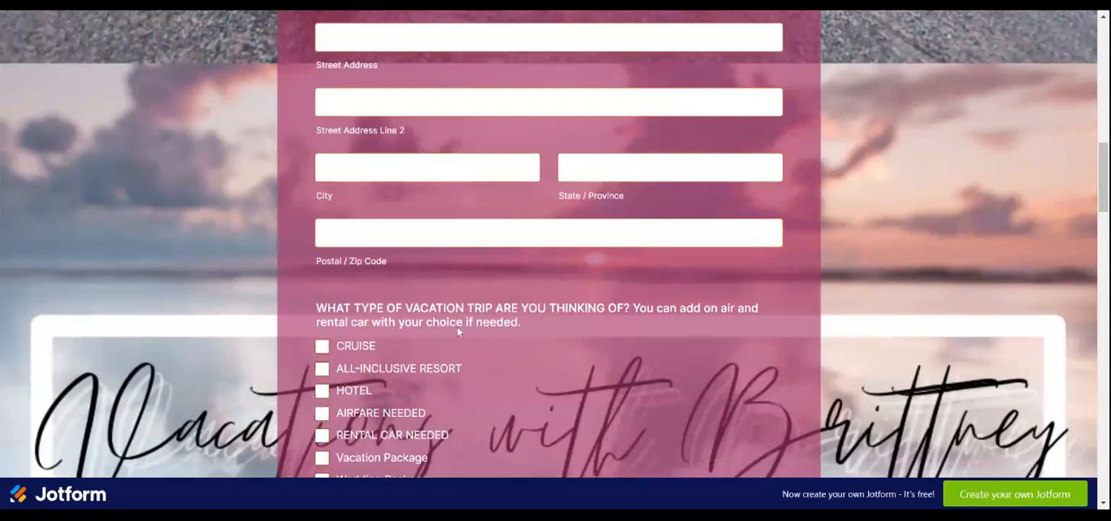
scroll(454, 327, "down", 1)
scroll(452, 330, "down", 1)
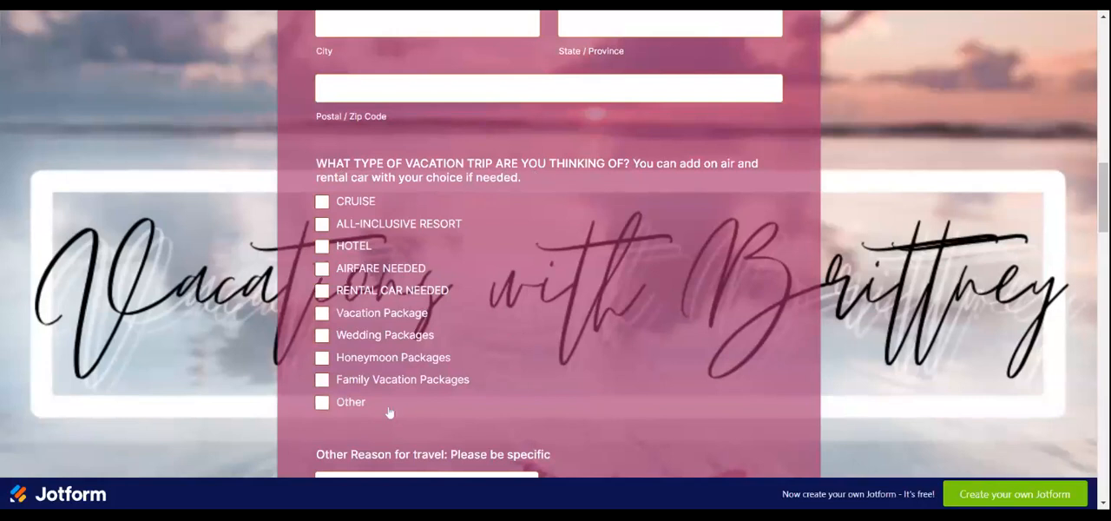
scroll(371, 390, "down", 1)
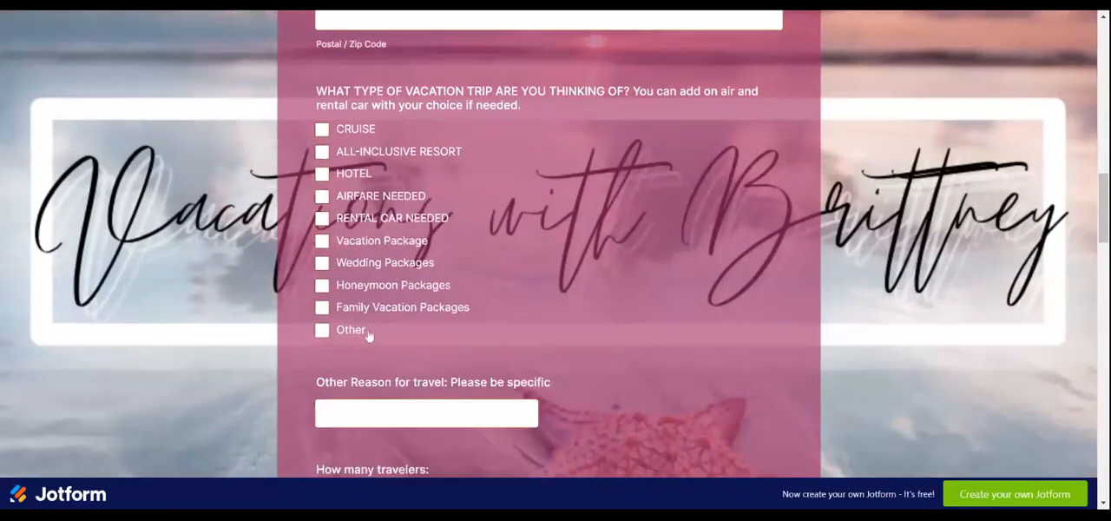
- Examine the example form's questions on travelers, rooms, destination, travel dates, transport, budget and special requests
scroll(526, 433, "down", 5)
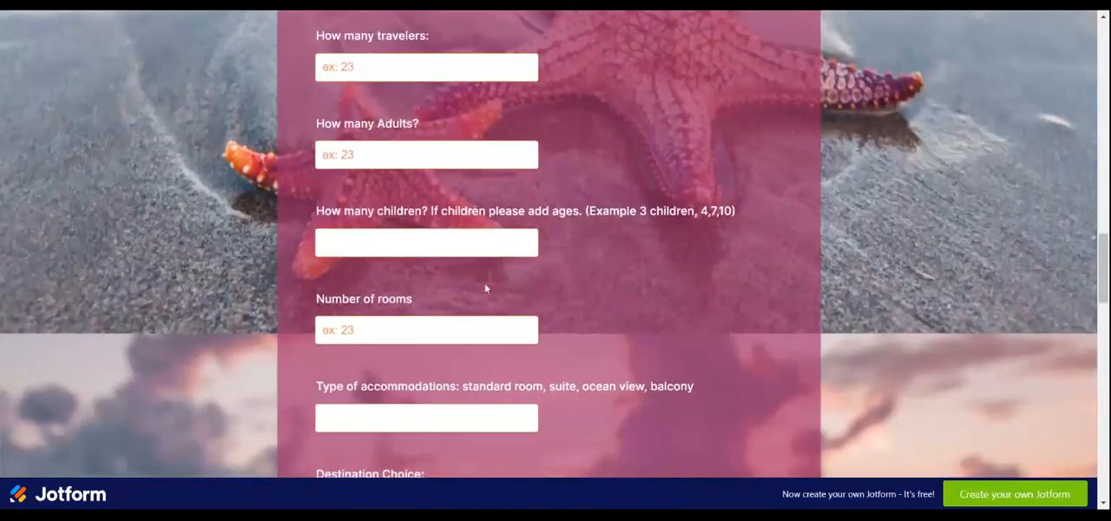
scroll(484, 282, "down", 2)
scroll(486, 271, "down", 1)
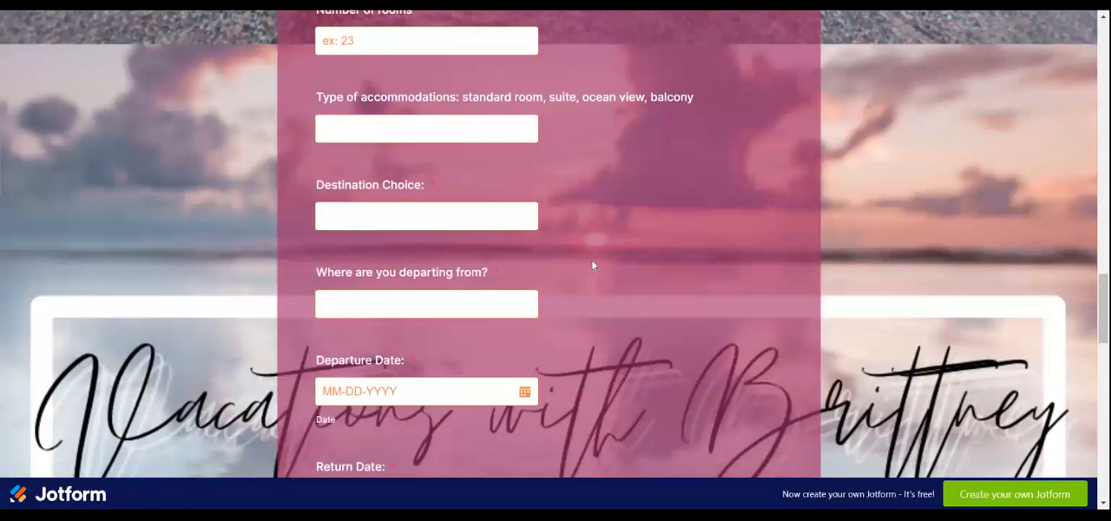
scroll(588, 266, "down", 1)
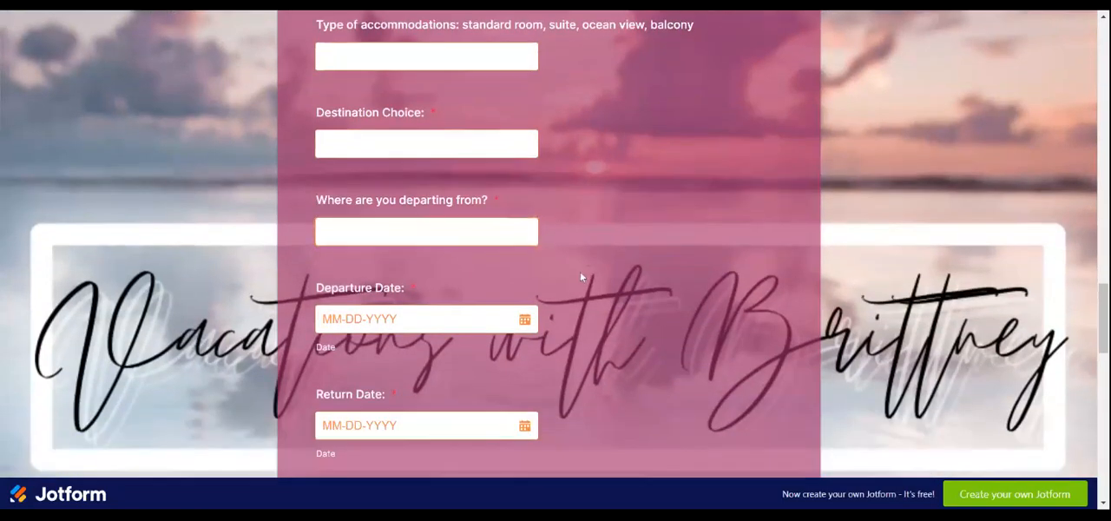
scroll(405, 351, "down", 2)
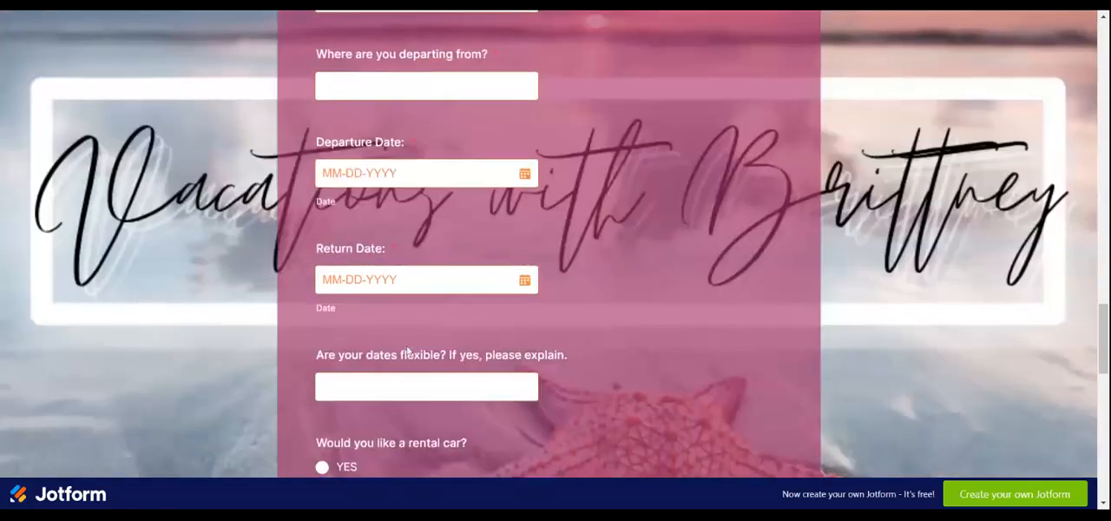
scroll(407, 356, "down", 2)
scroll(408, 356, "down", 3)
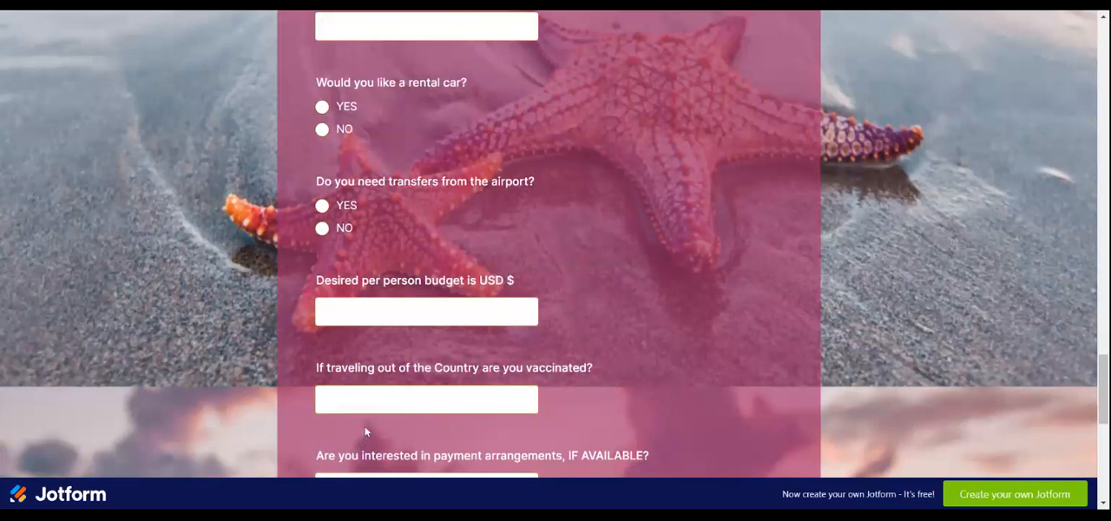
scroll(388, 450, "down", 2)
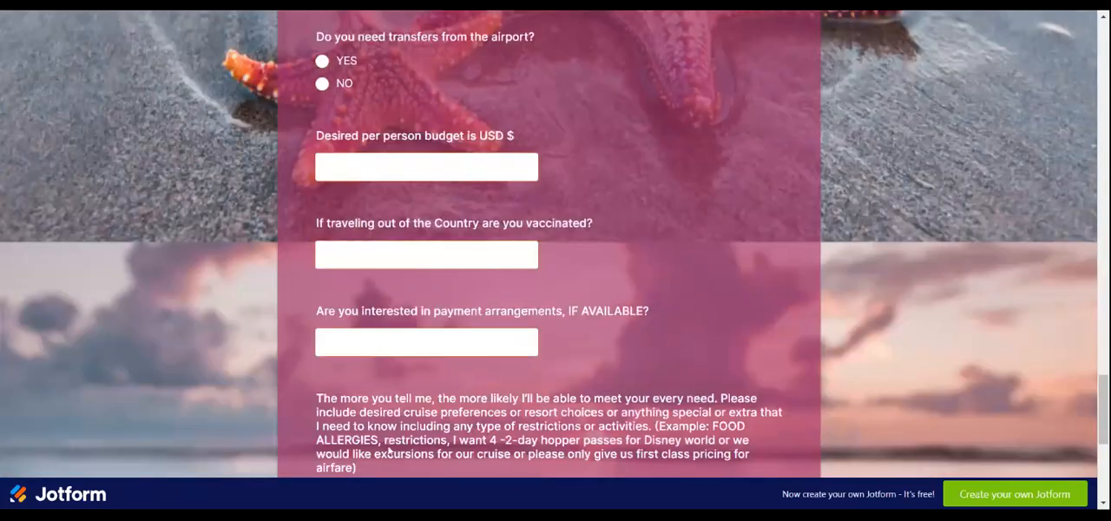
scroll(389, 449, "down", 1)
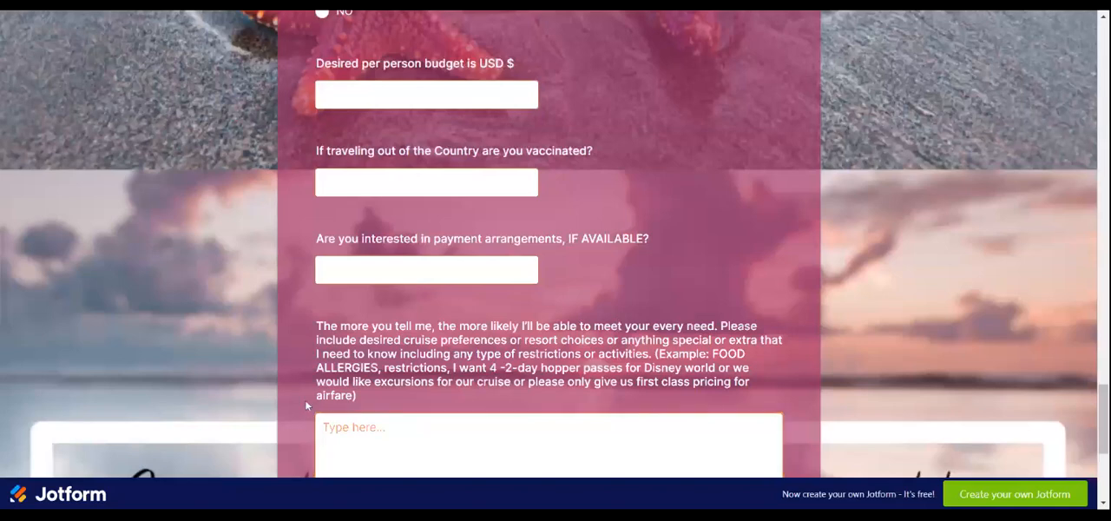
scroll(299, 410, "down", 4)
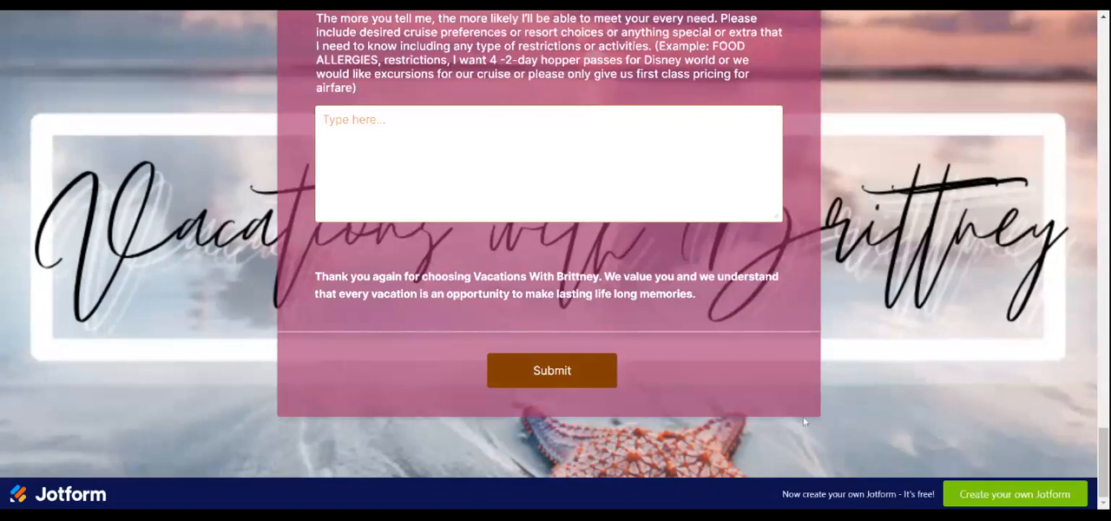
- Look back over the example form from its closing message to the introduction and email field
scroll(972, 414, "up", 15)
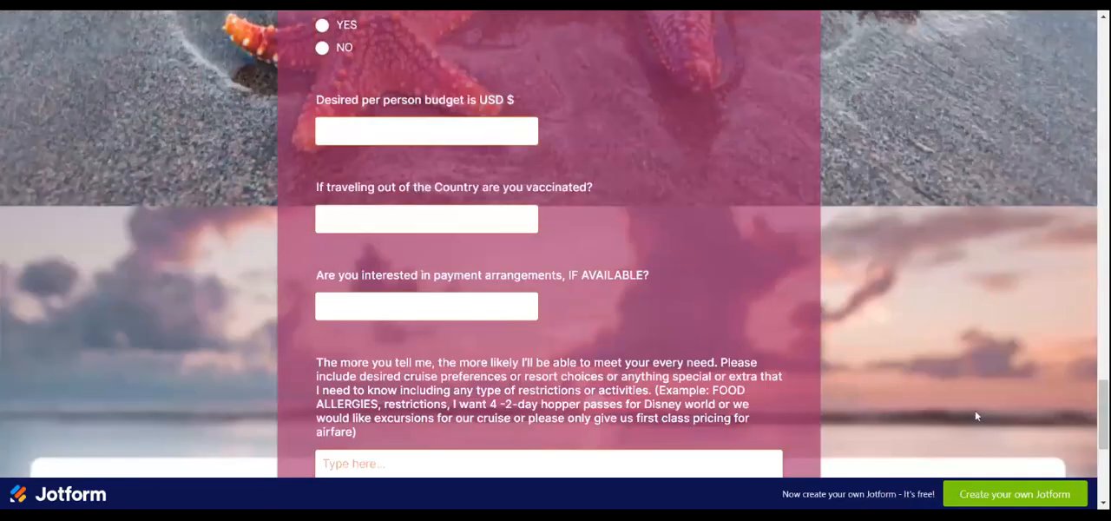
scroll(981, 419, "up", 10)
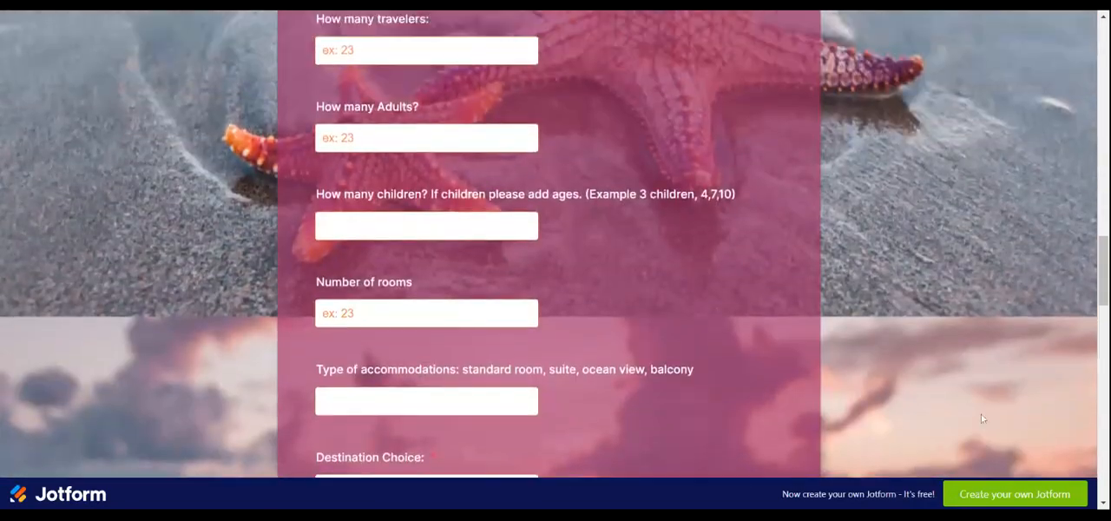
scroll(981, 419, "up", 3)
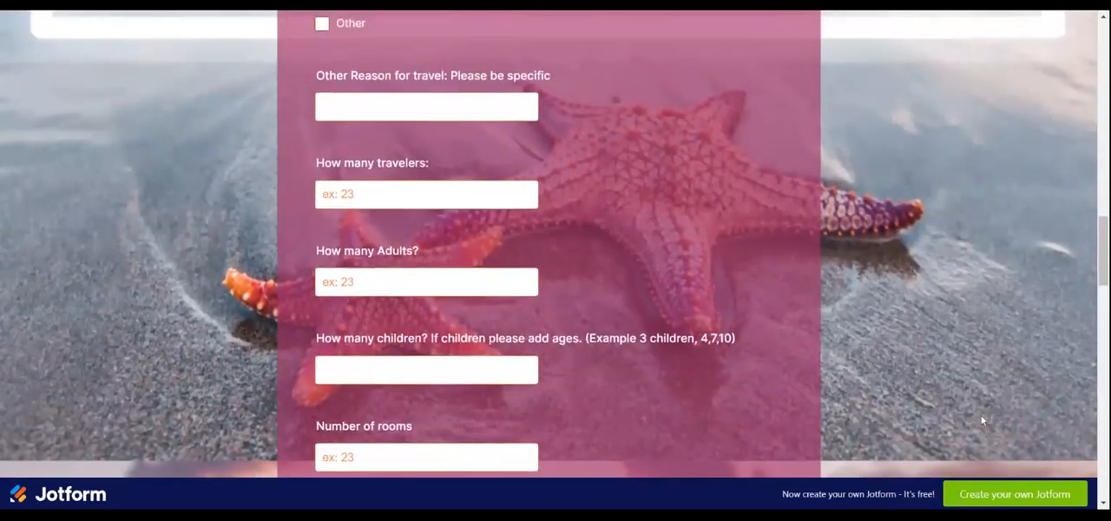
scroll(982, 419, "up", 3)
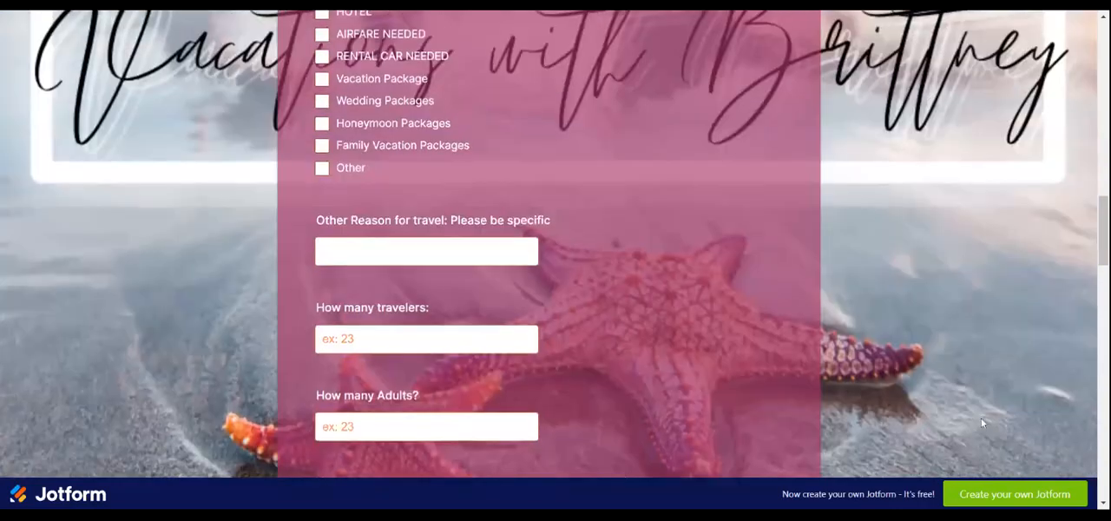
scroll(981, 421, "up", 10)
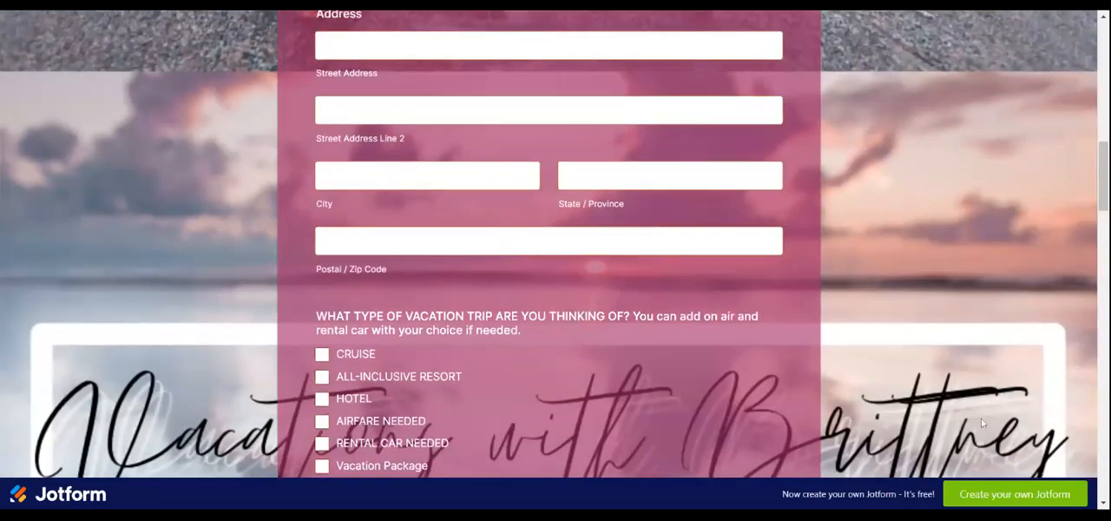
scroll(974, 423, "up", 3)
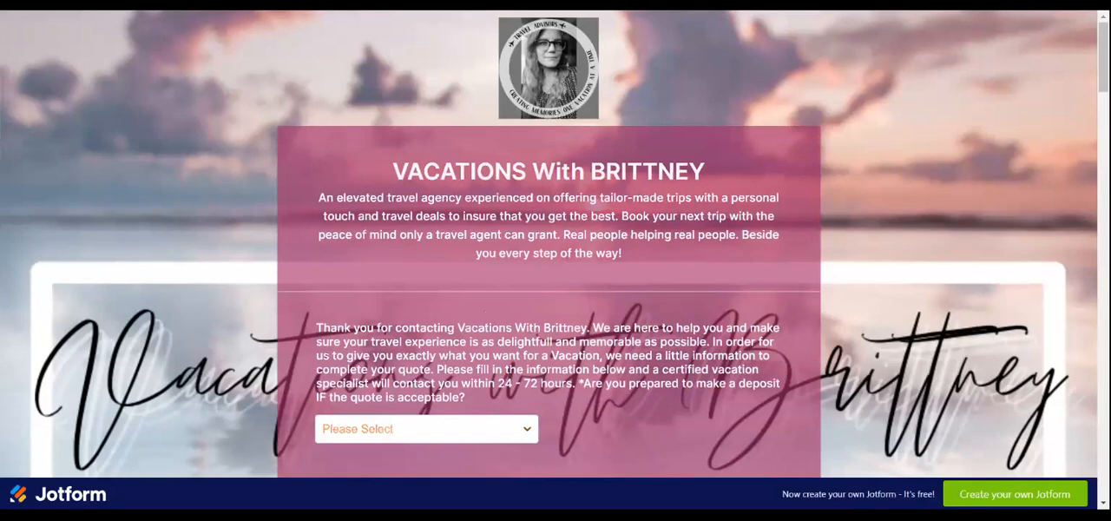
scroll(710, 249, "down", 3)
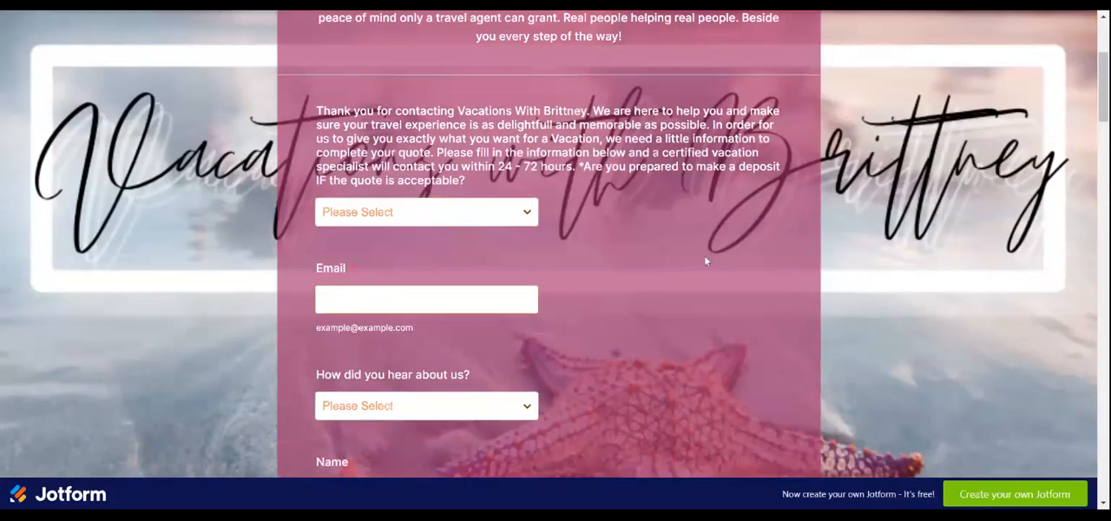
scroll(705, 259, "down", 3)
scroll(686, 282, "up", 5)
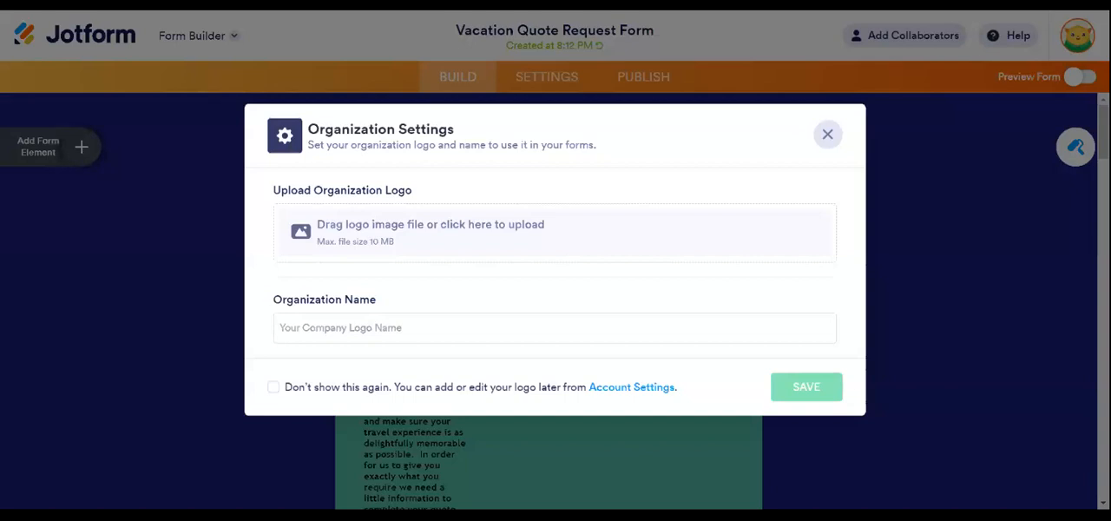
- Enter "Outdoor adventure with Outlaw" as the organization name in the organization settings
type("O")
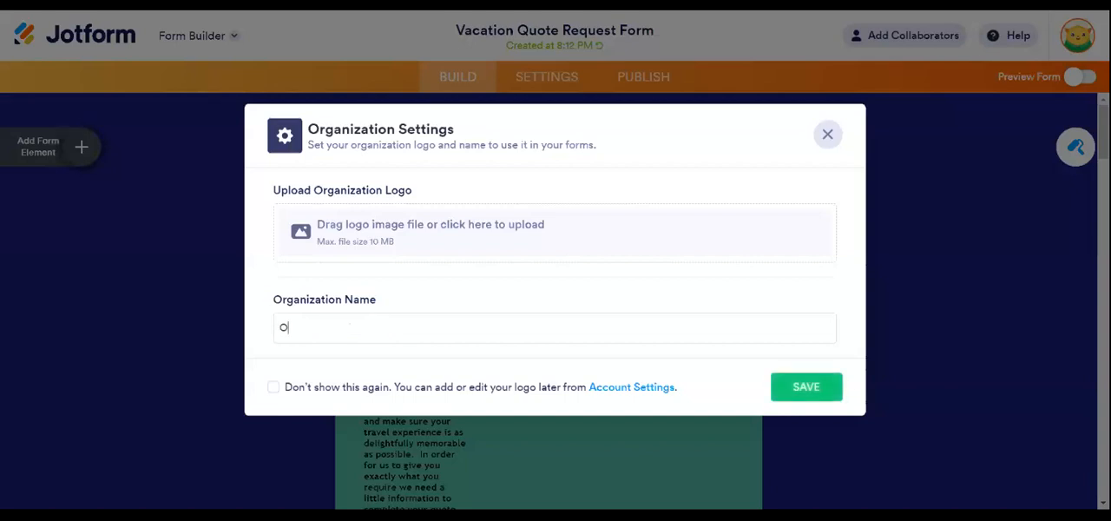
key("BackSpace")
type("Outdoor adventure with Outlaw")
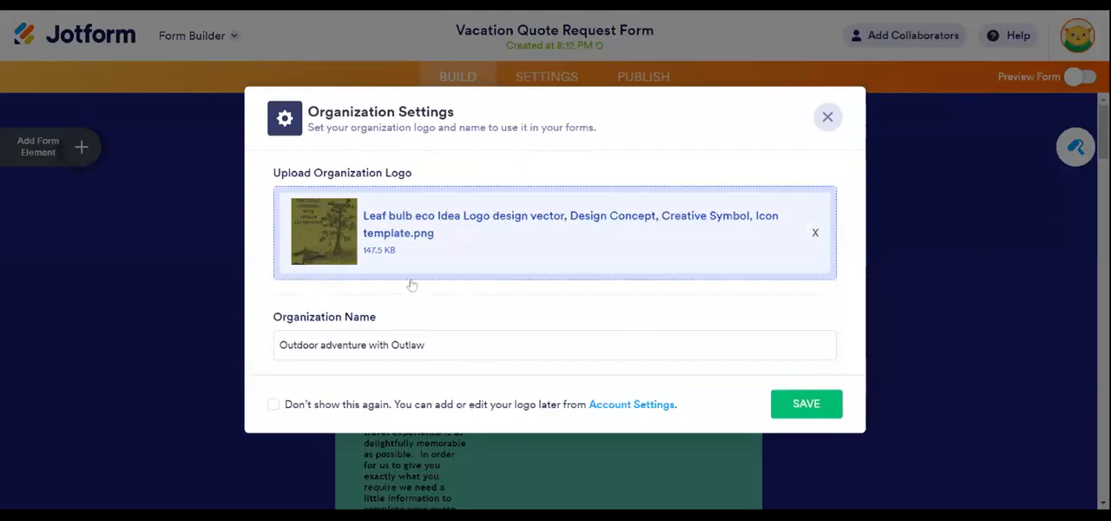
- Save the organization settings with the uploaded logo and organization name
left_click(806, 404)
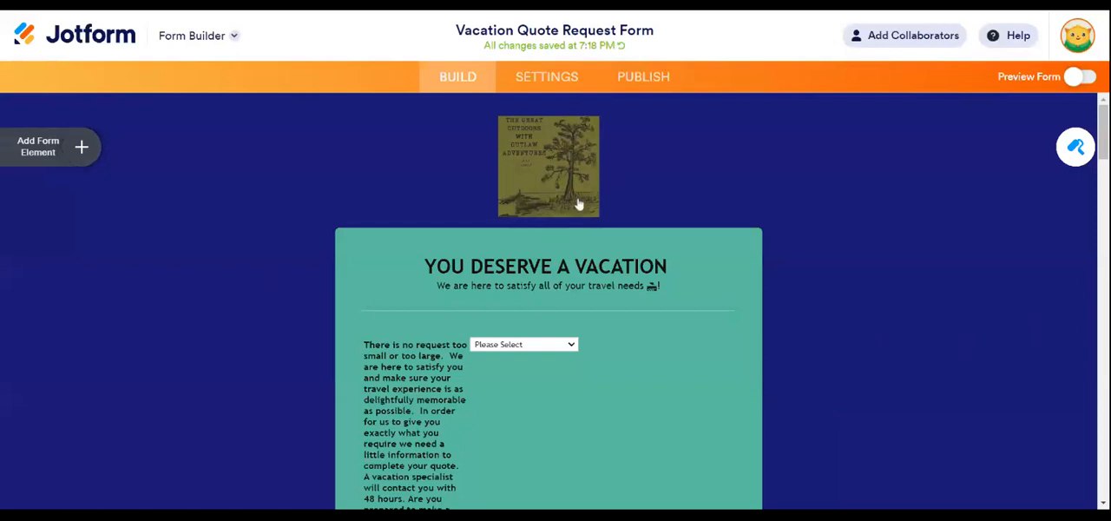
- Try several green and brown shades as the form's page color and settle on black (#000000)
left_click(1077, 151)
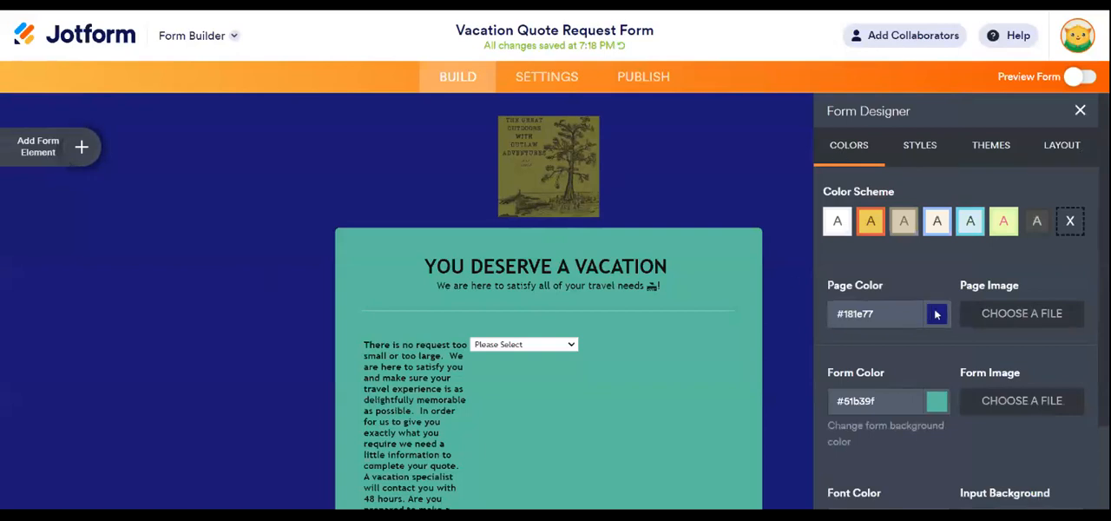
left_click(936, 313)
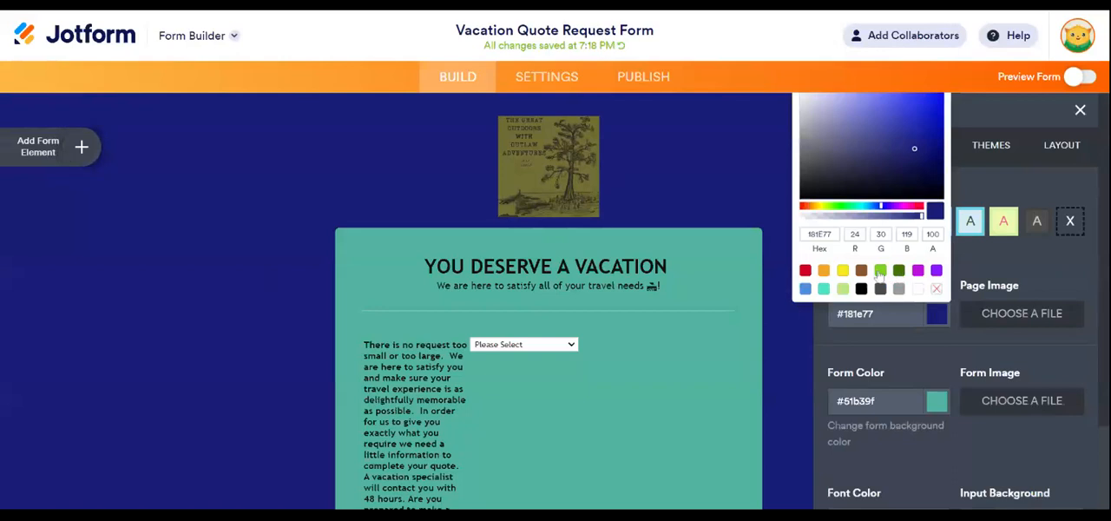
left_click(880, 271)
left_click(898, 271)
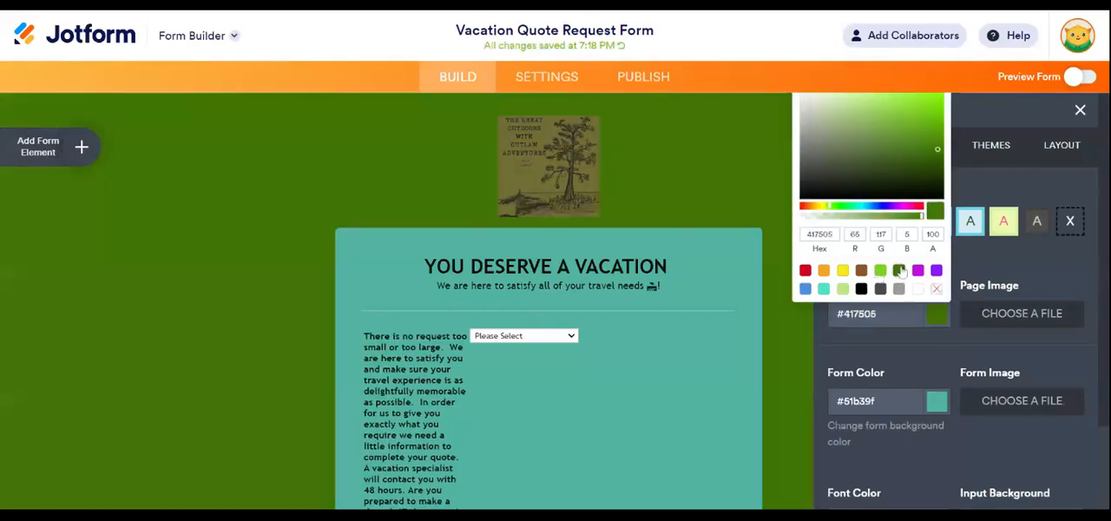
left_click(841, 289)
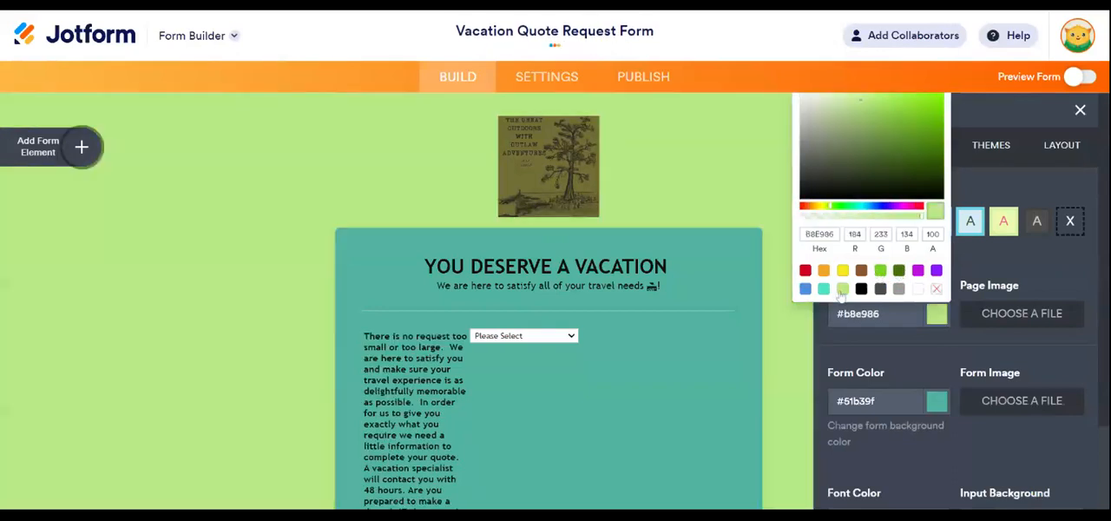
left_click(898, 272)
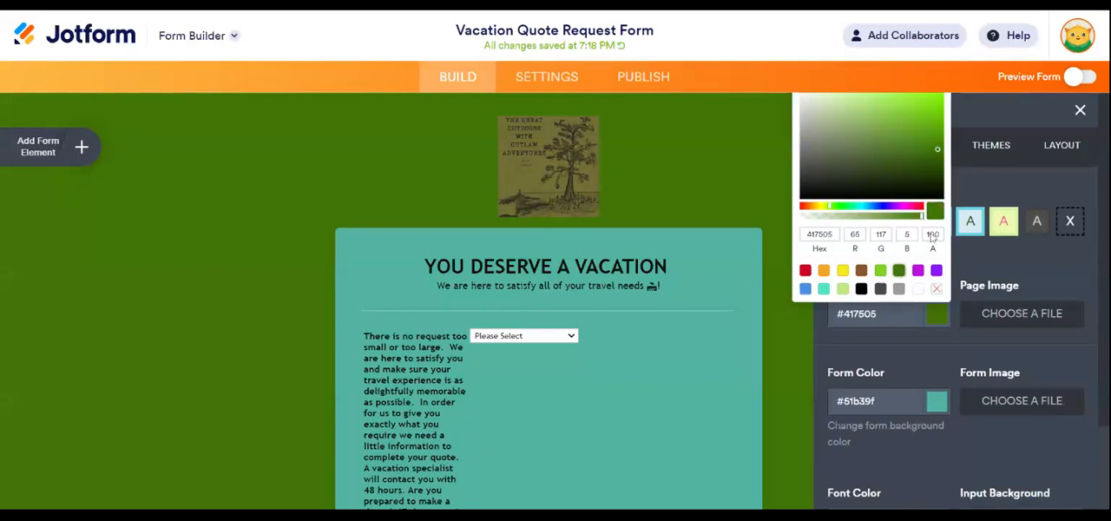
left_click_drag(922, 217, 917, 216)
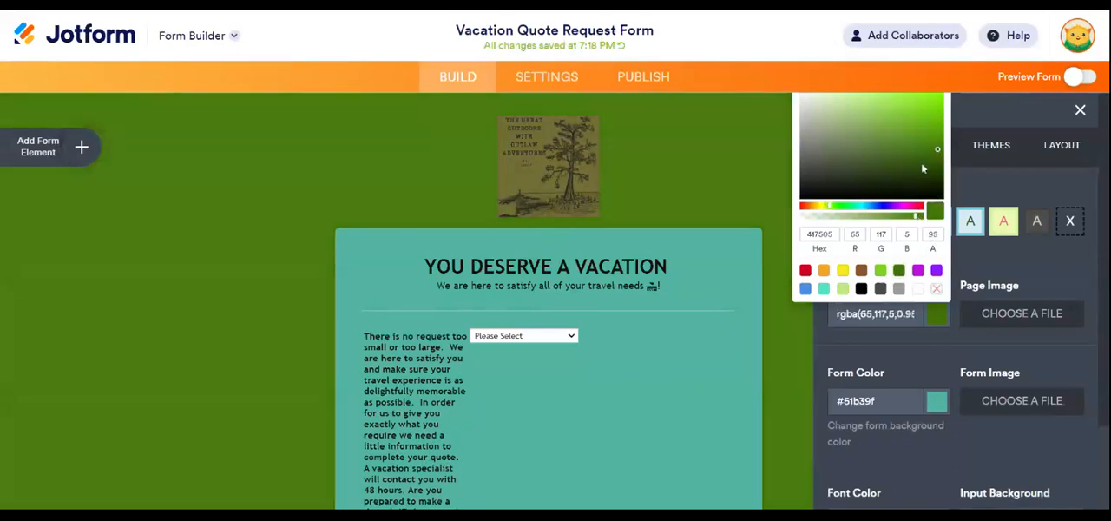
left_click(860, 271)
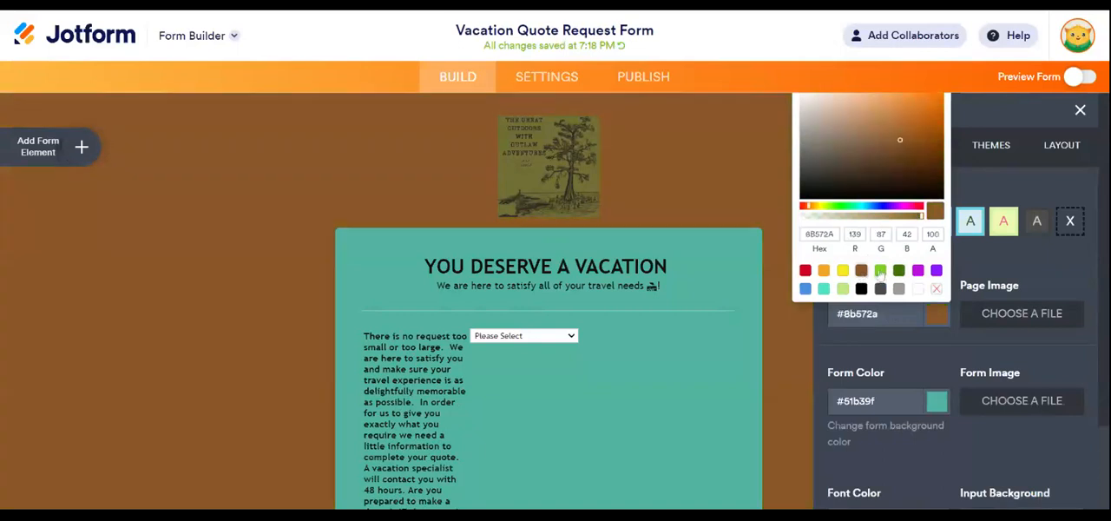
left_click(880, 272)
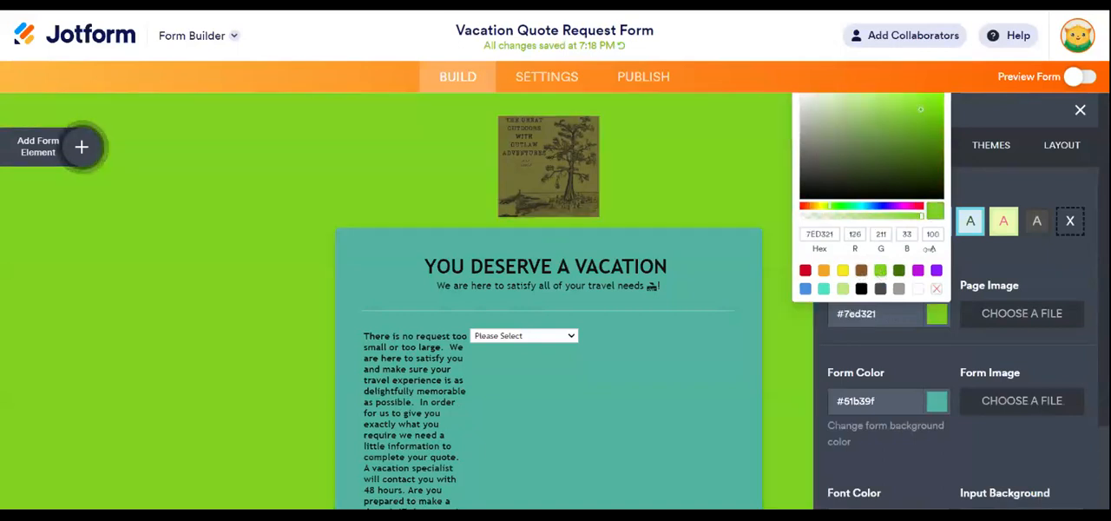
left_click(861, 289)
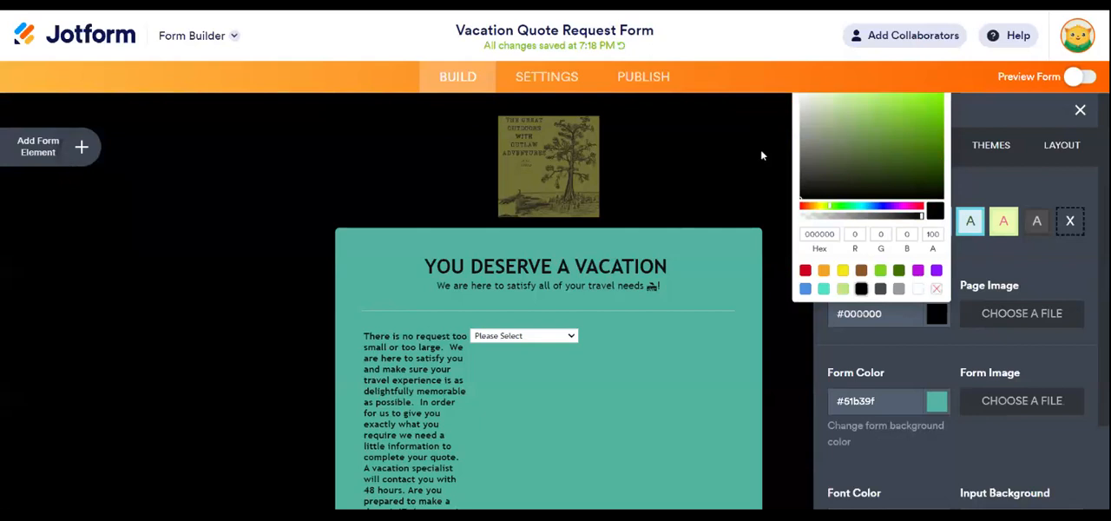
left_click(740, 182)
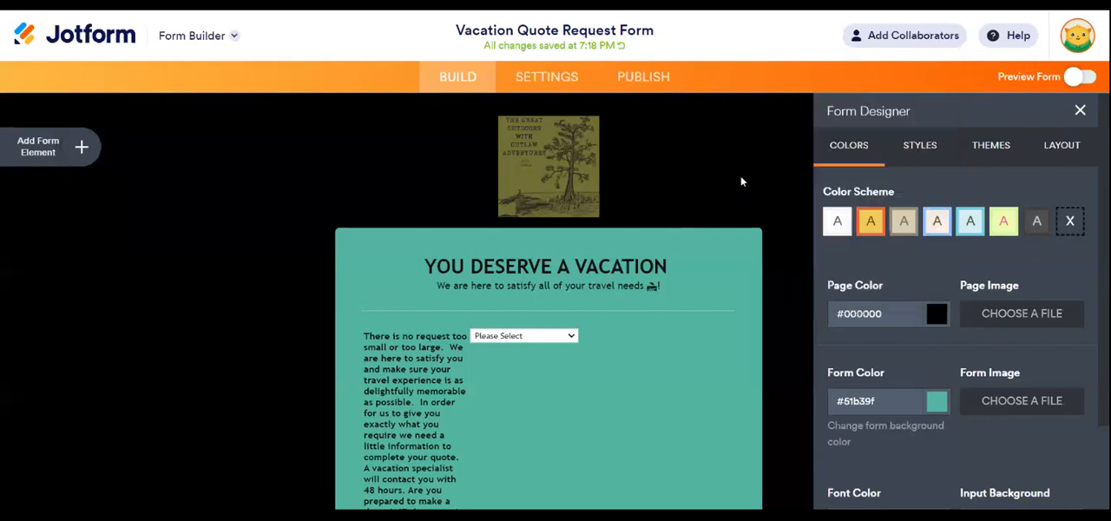
- Replace the deposit dropdown's field label with the copied thank-you introduction that promises contact within 24 - 72 hours and asks about a deposit
scroll(757, 248, "down", 3)
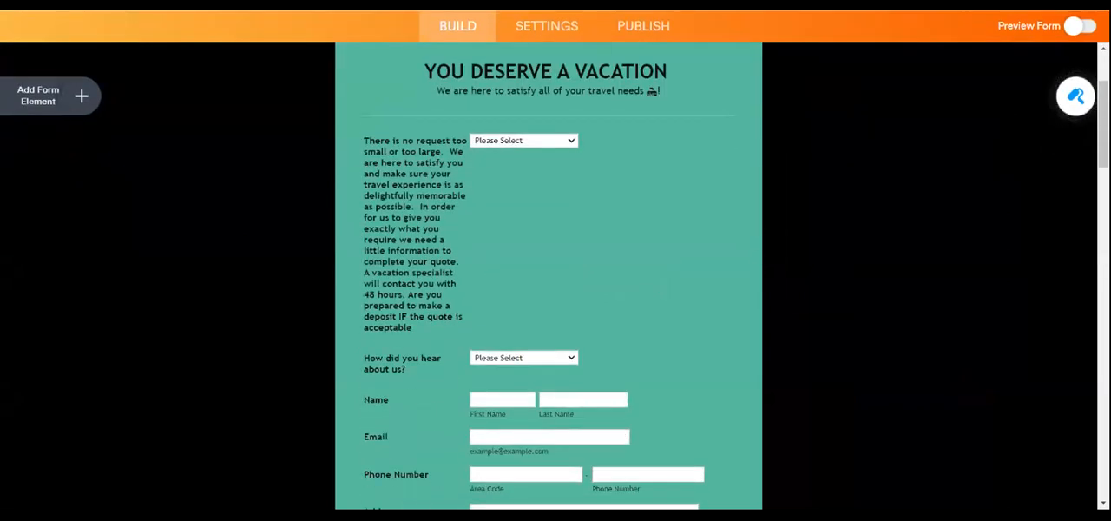
left_click(486, 279)
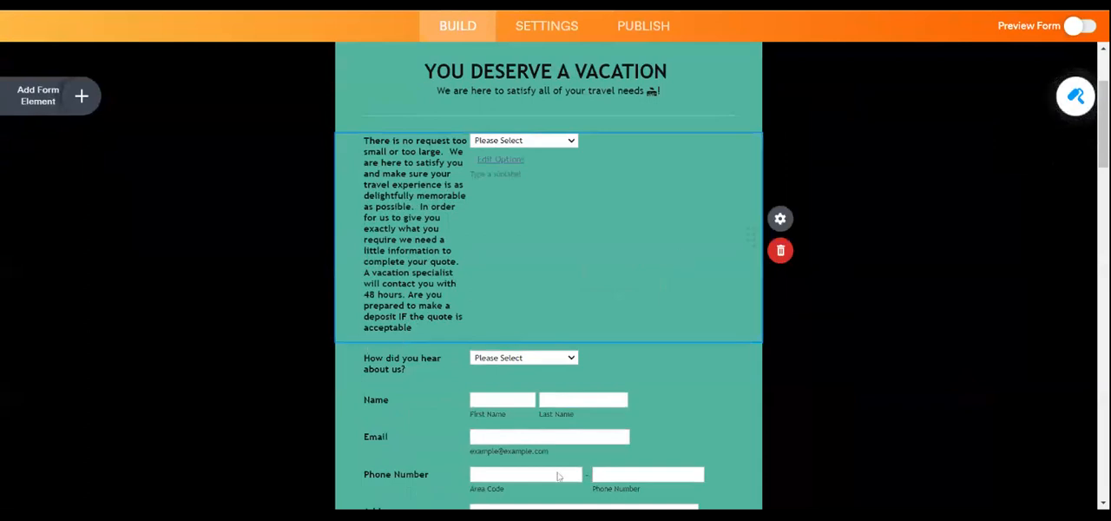
left_click_drag(417, 328, 344, 143)
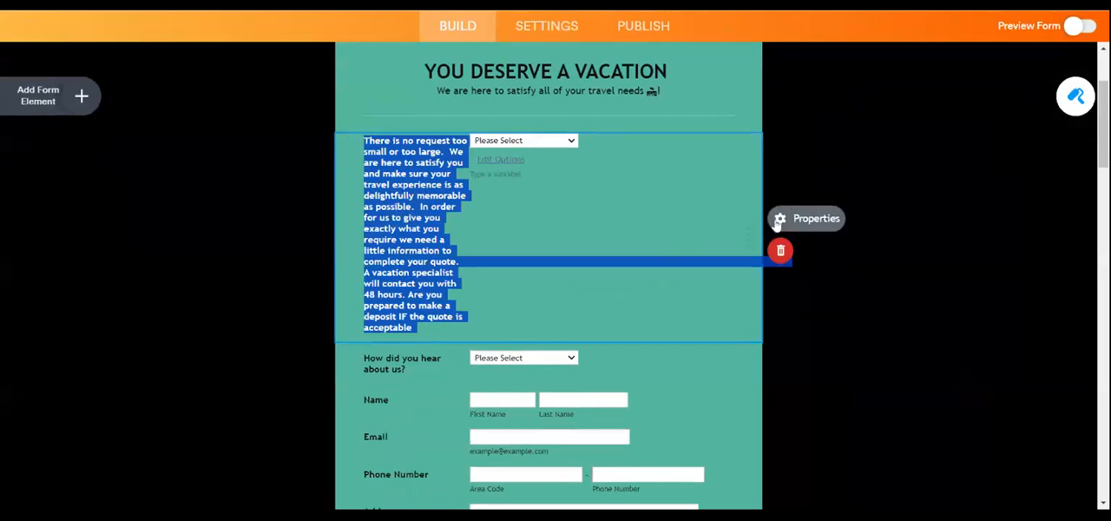
left_click(777, 221)
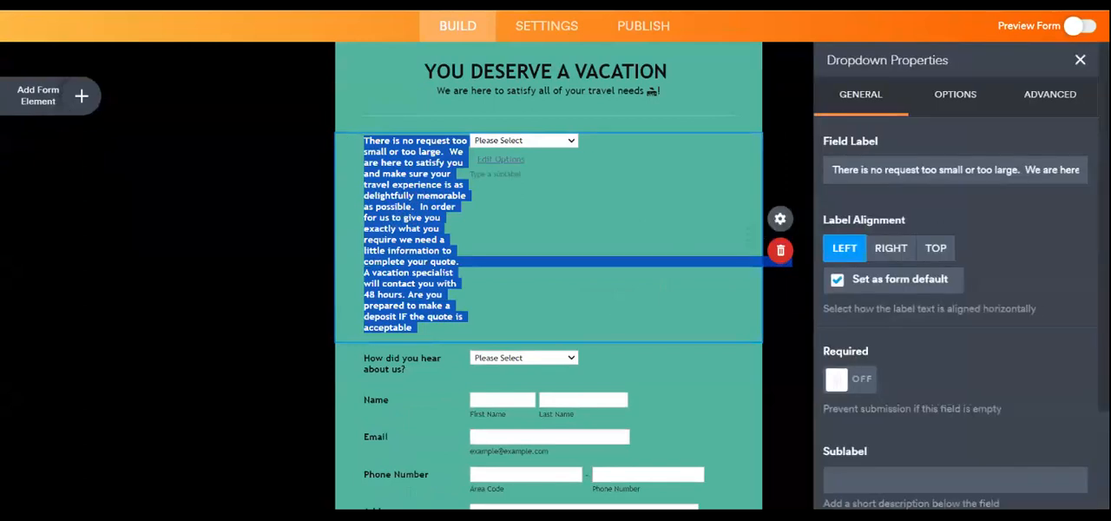
left_click_drag(831, 170, 1067, 170)
key("BackSpace")
key("ctrl+a")
key("BackSpace")
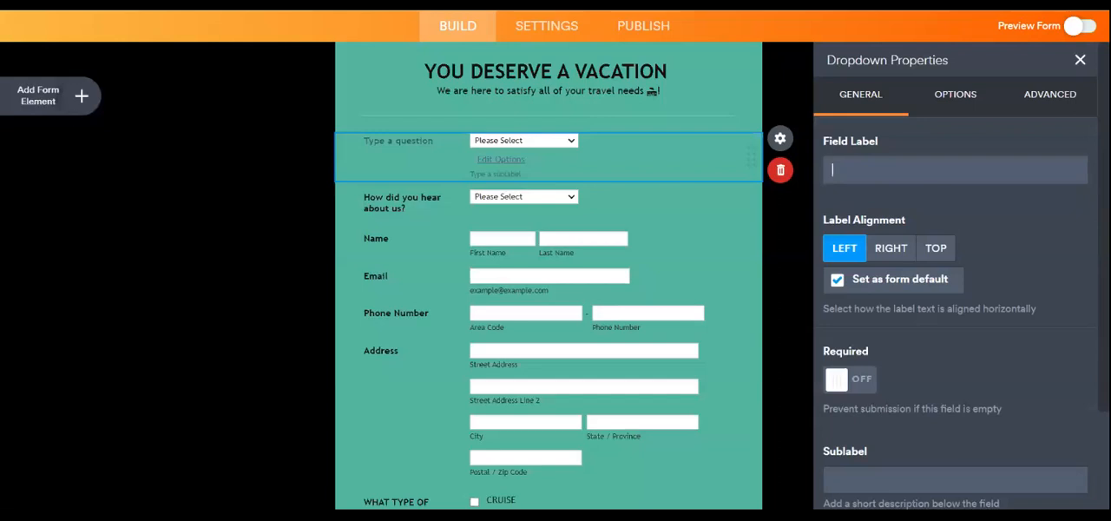
type("Thank you for contacting Vacations With Brittney. We are here to help you and make sure your travel experience is as delightfull and memorable as possible. In order for us to give you exactly what you want for a Vacation, we need a little information to complete your quote. Please fill in the information below and a certified vacation specialist will contact you within 24 - 72 hours. \"Are you prepared to make a deposit IF the quote is acceptable?")
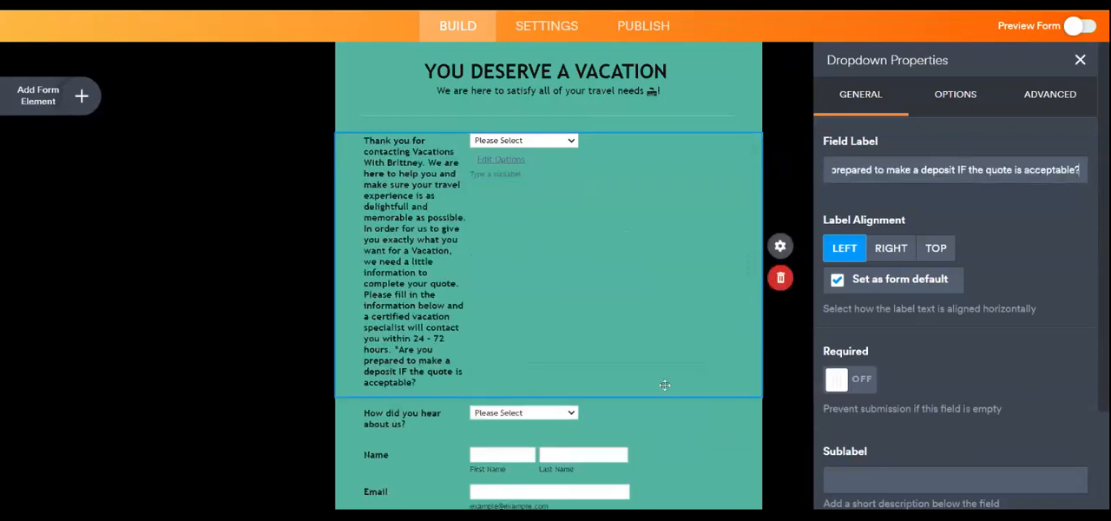
left_click(842, 306)
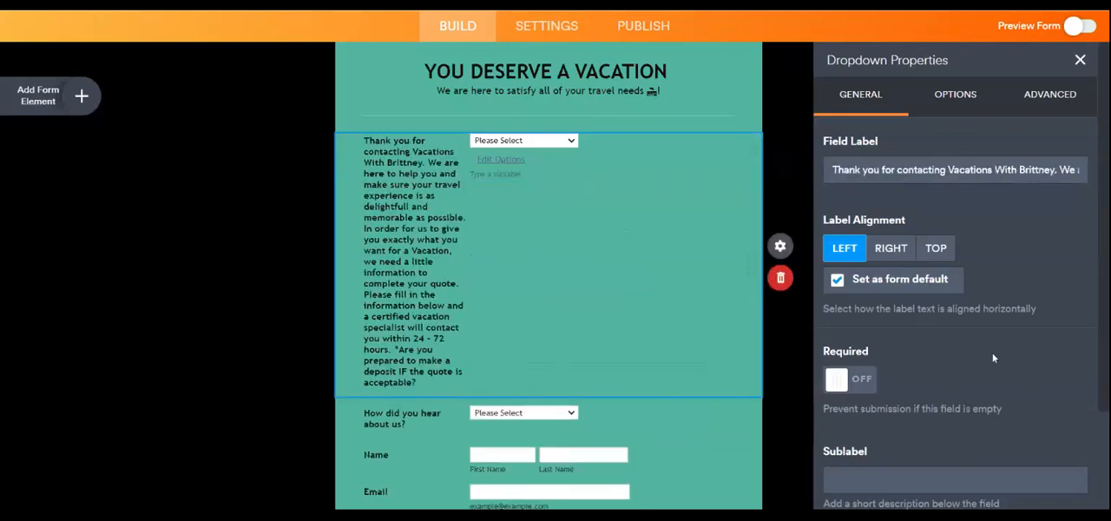
- Try right-aligned labels and settle on Top as the form's default label alignment
left_click(891, 249)
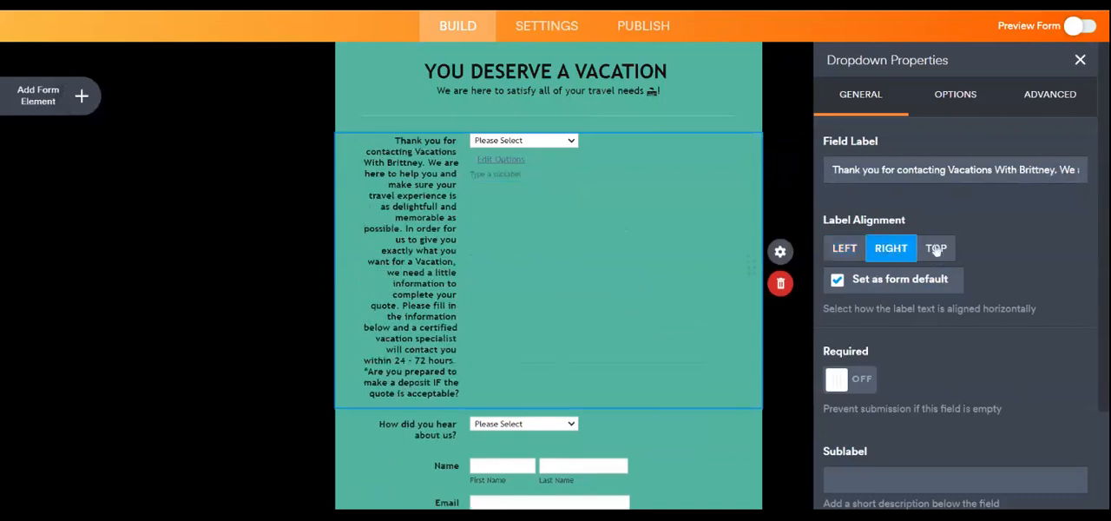
left_click(935, 249)
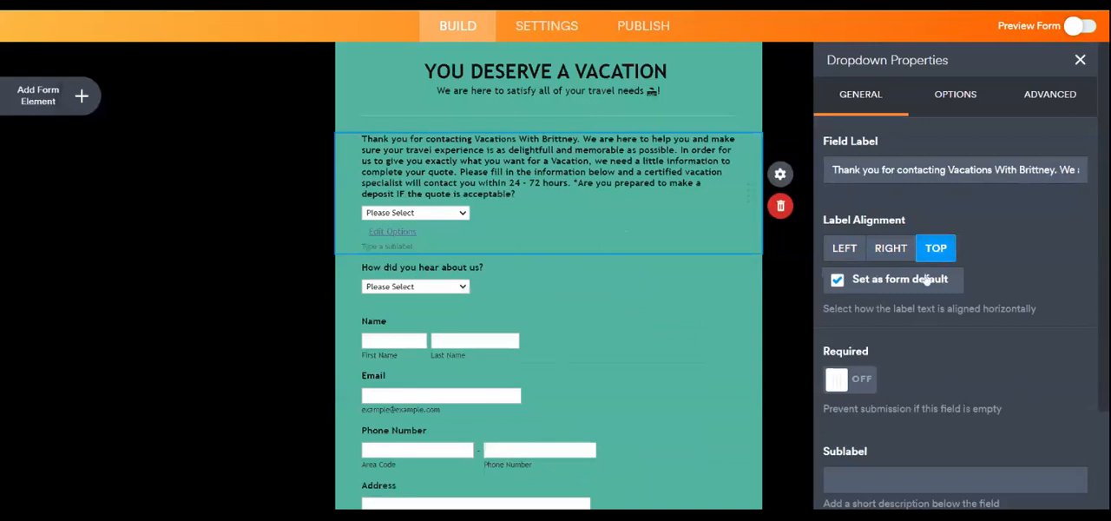
scroll(937, 365, "down", 3)
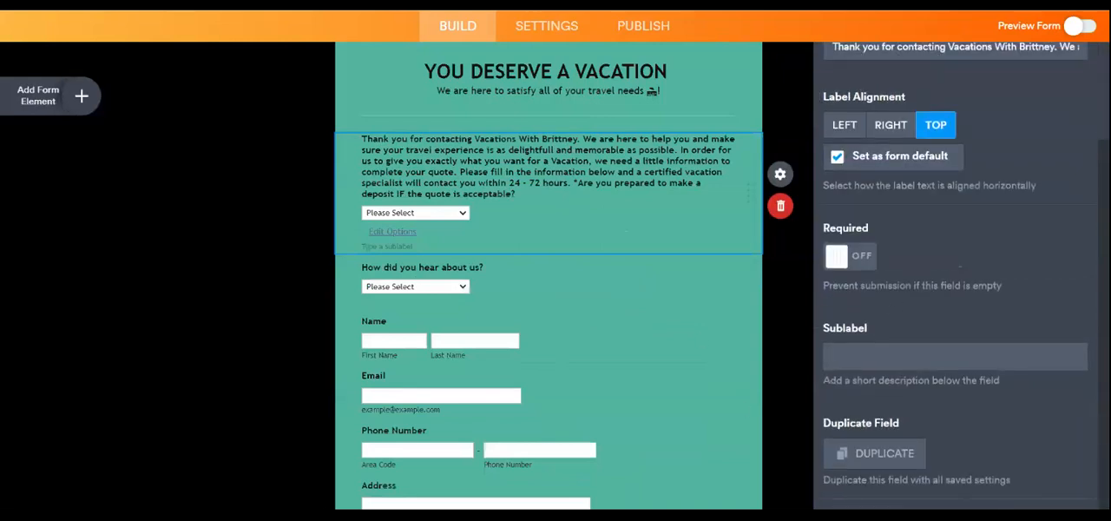
- Check the answer options of the deposit question's dropdown
left_click(399, 233)
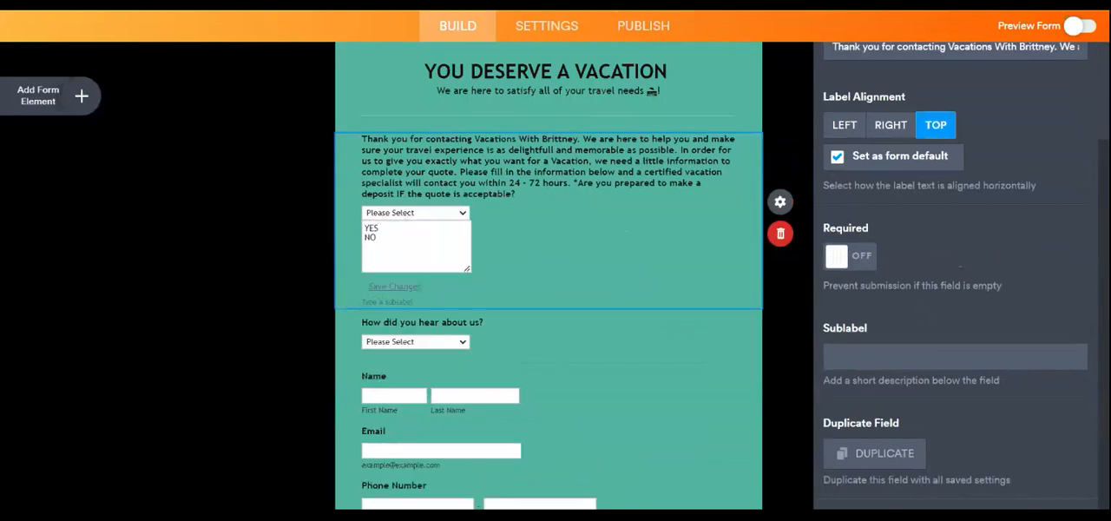
left_click(526, 254)
scroll(517, 291, "down", 2)
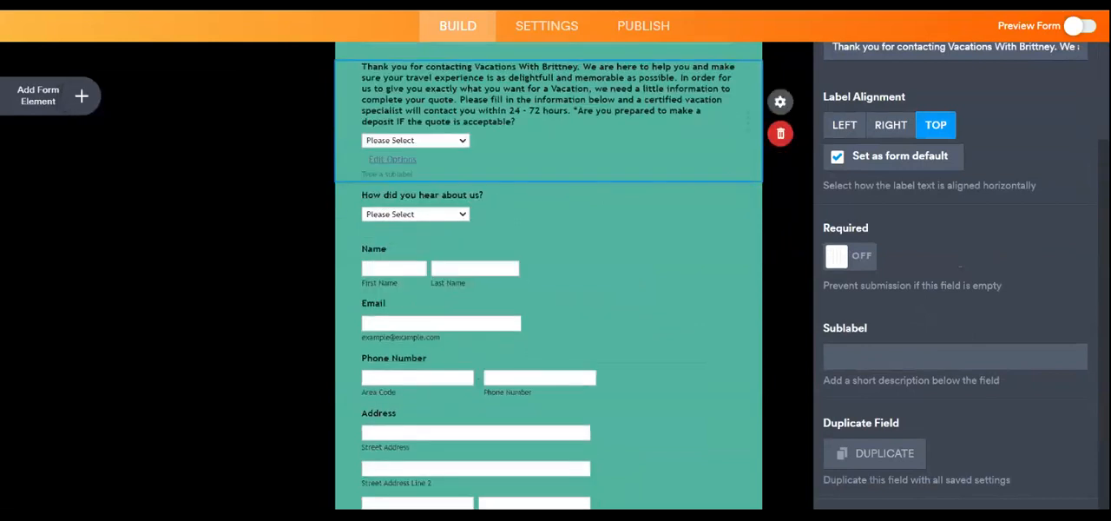
- Examine the general properties and option settings of the "How did you hear about us?" dropdown
left_click(534, 226)
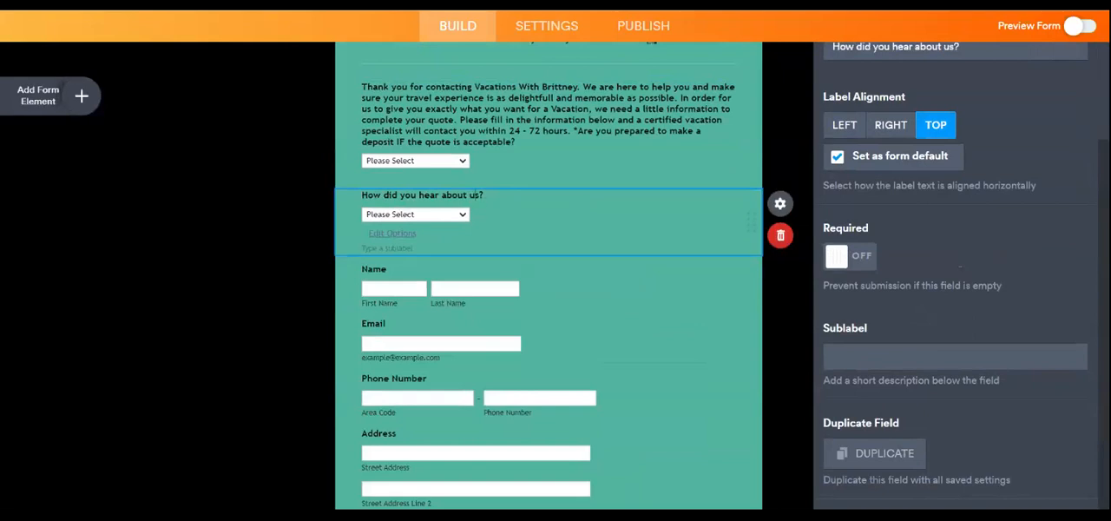
scroll(694, 309, "up", 5)
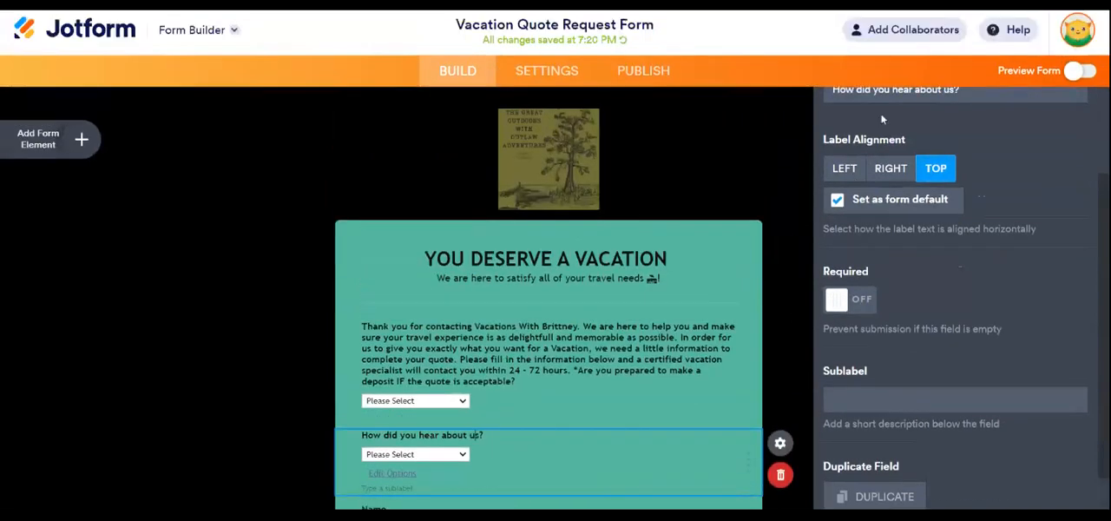
scroll(777, 416, "down", 3)
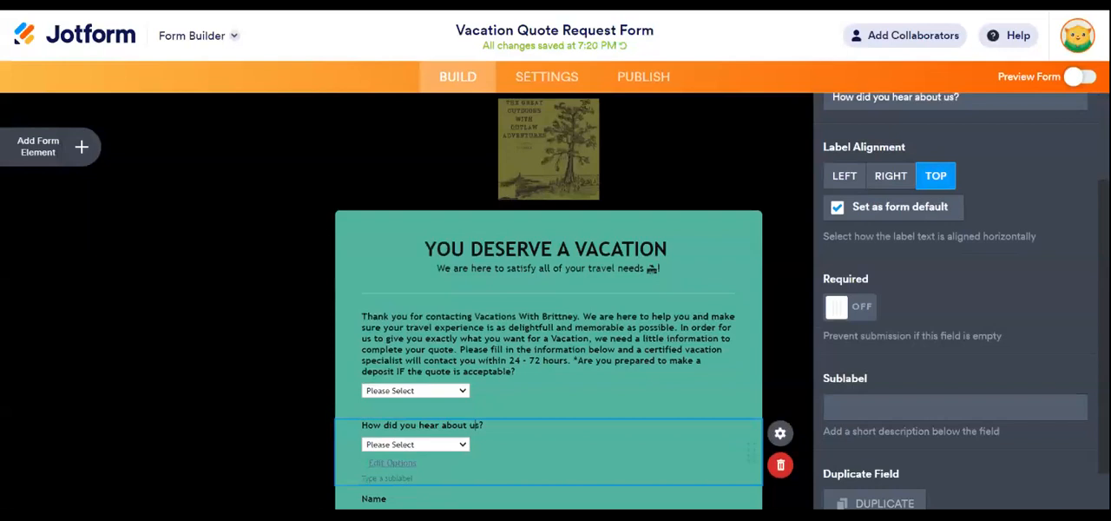
left_click(783, 258)
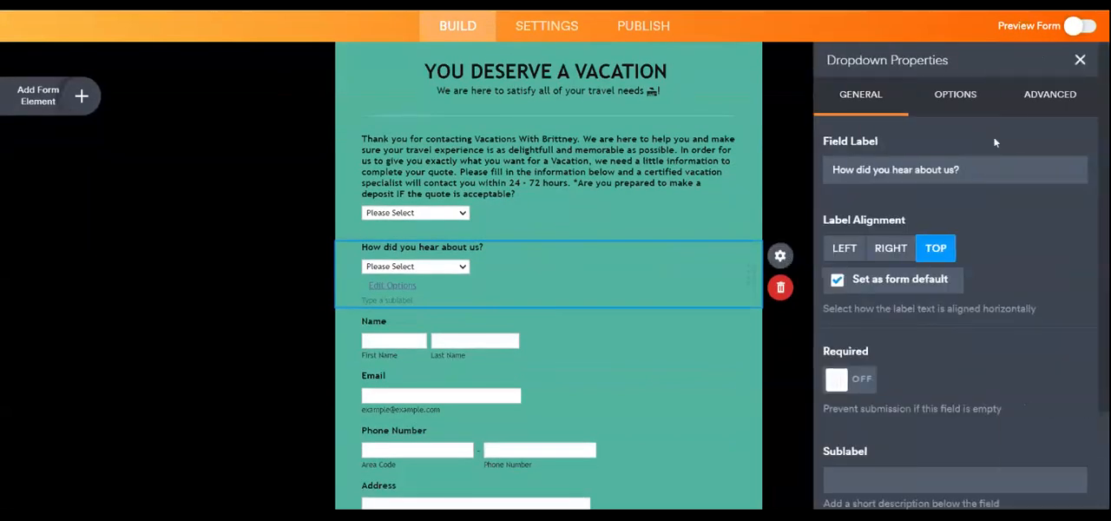
left_click(961, 97)
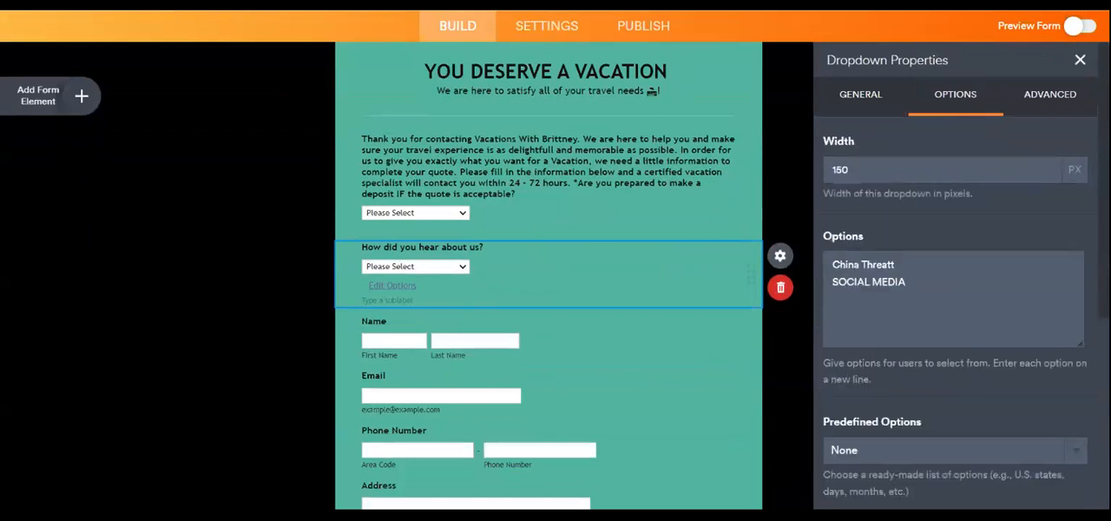
scroll(955, 286, "down", 2)
scroll(954, 286, "down", 2)
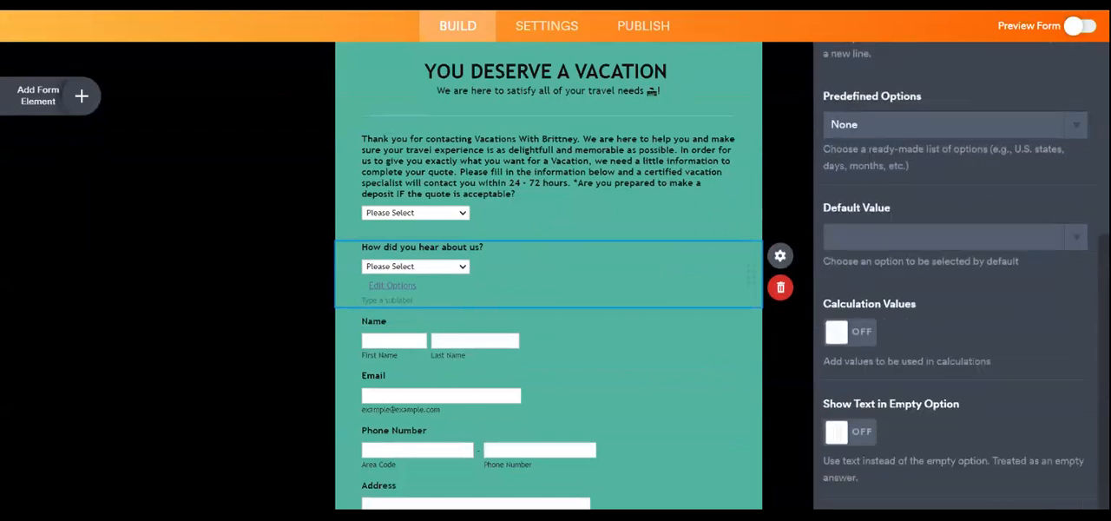
scroll(720, 335, "up", 1)
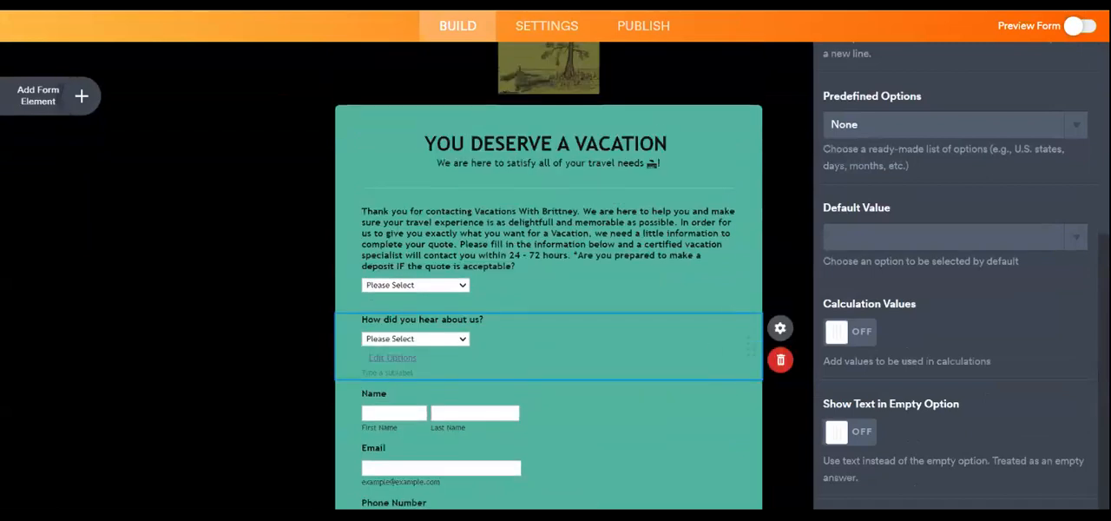
scroll(890, 176, "up", 2)
scroll(874, 232, "up", 2)
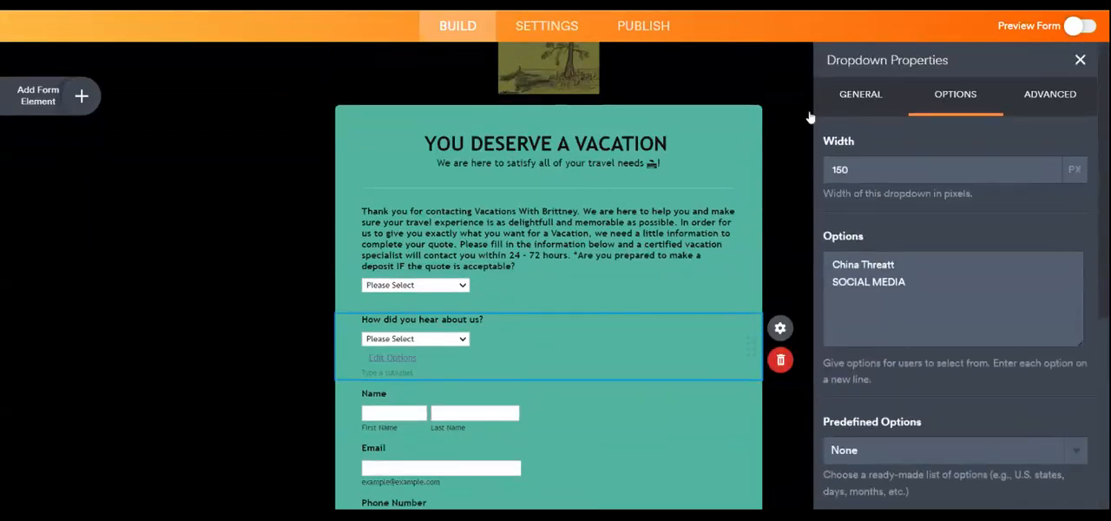
left_click(807, 224)
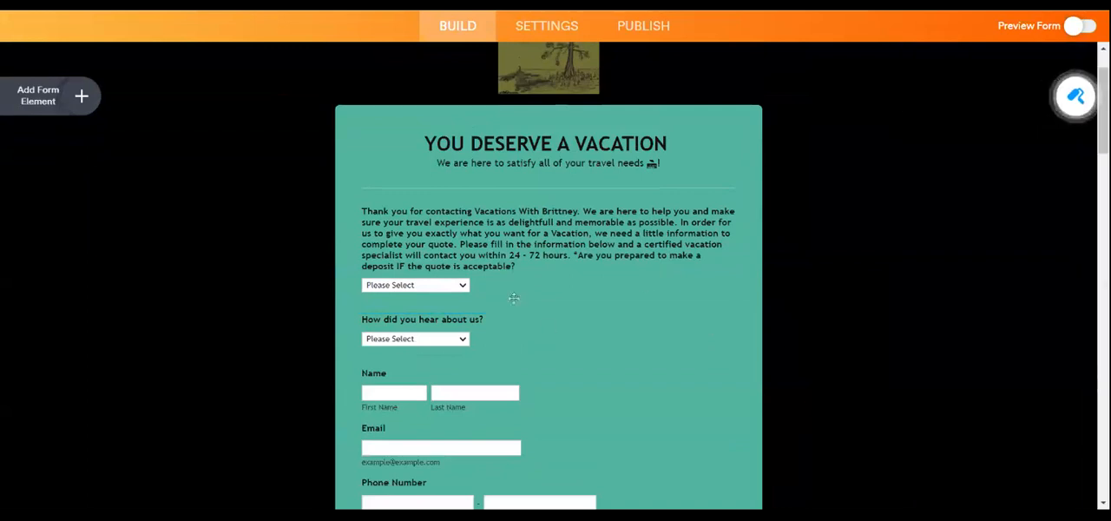
- Move the "How did you hear about us?" question to the end of the form, between the closing thank-you message and the heading
scroll(643, 281, "down", 3)
scroll(586, 165, "up", 2)
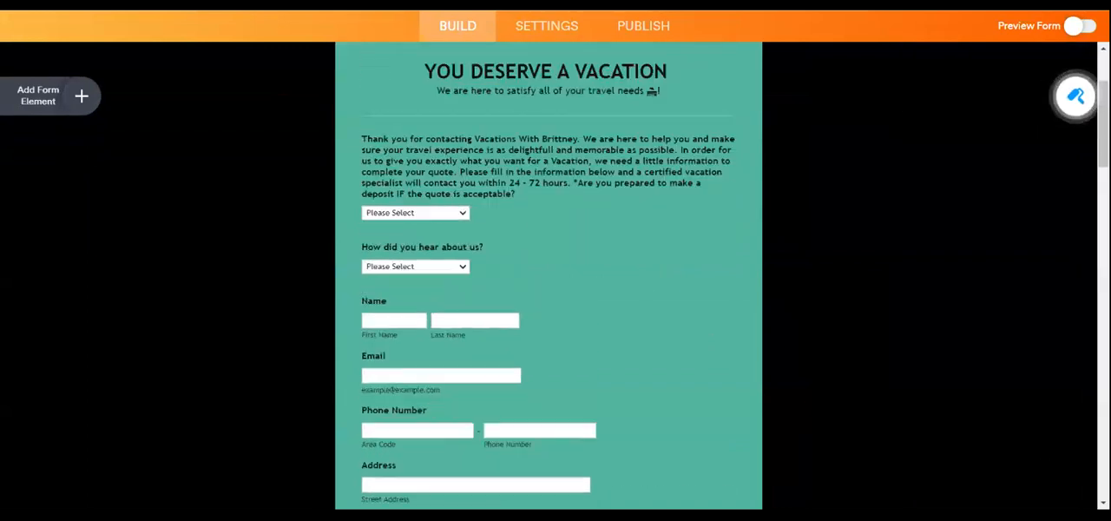
left_click(519, 260)
left_click_drag(699, 272, 696, 303)
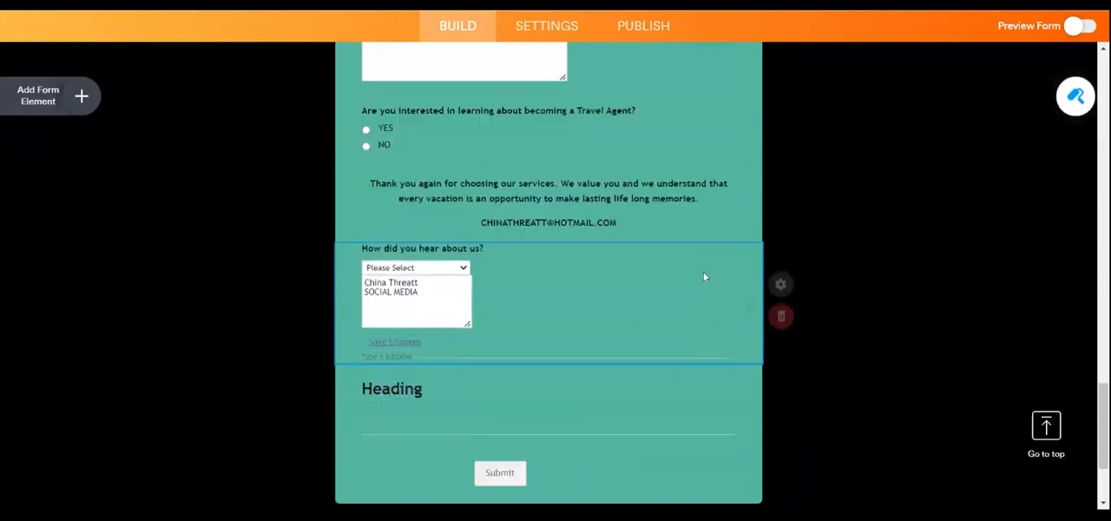
scroll(918, 231, "up", 2)
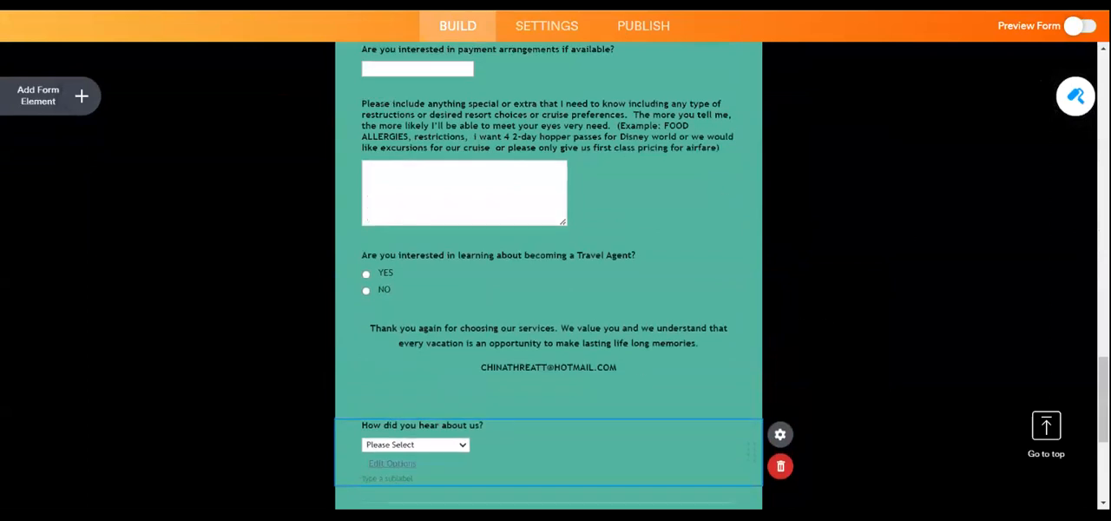
- Set the form's page image to the olive-green "Leaf bulb eco Idea Logo design" picture file
scroll(894, 288, "up", 10)
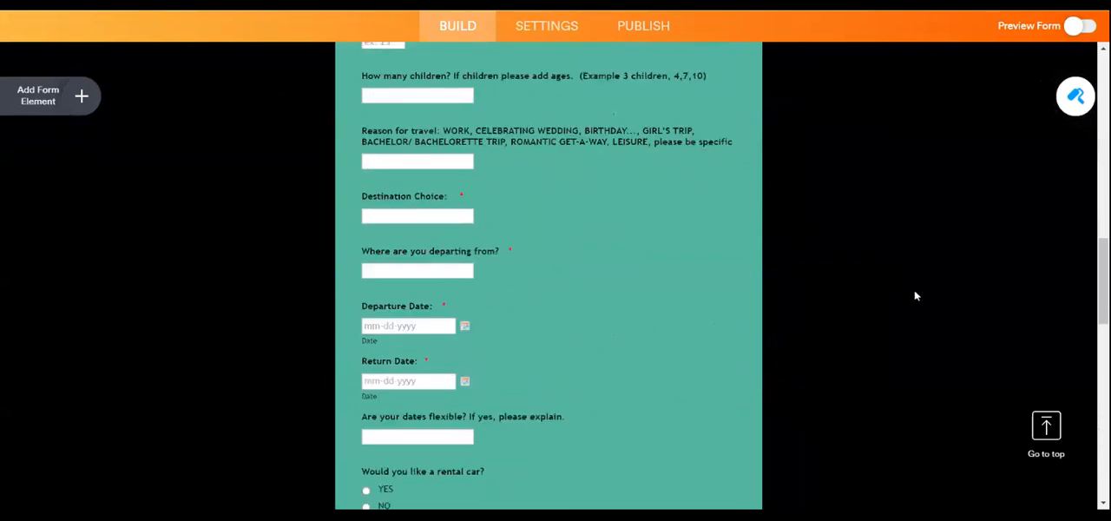
scroll(936, 280, "up", 10)
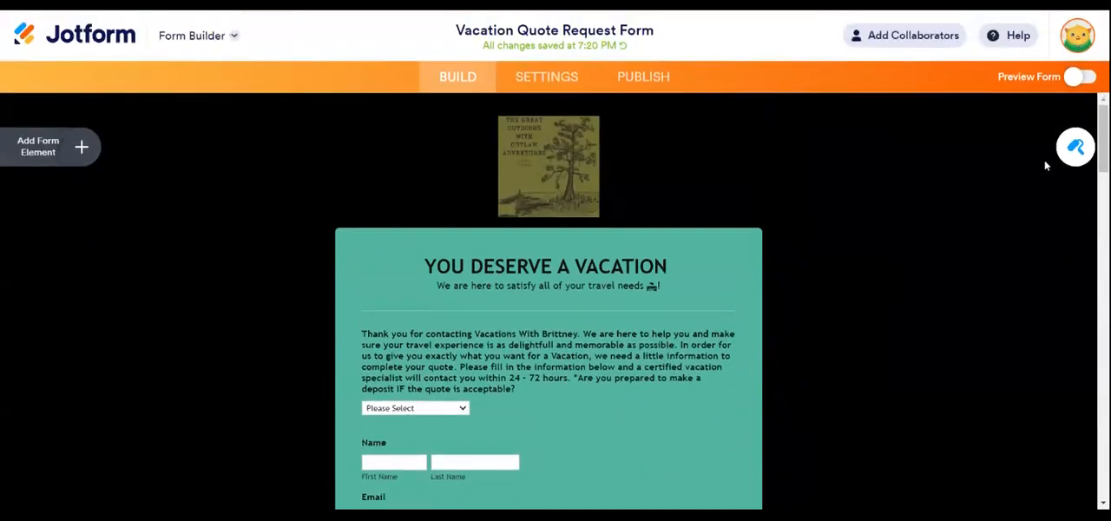
left_click(1073, 148)
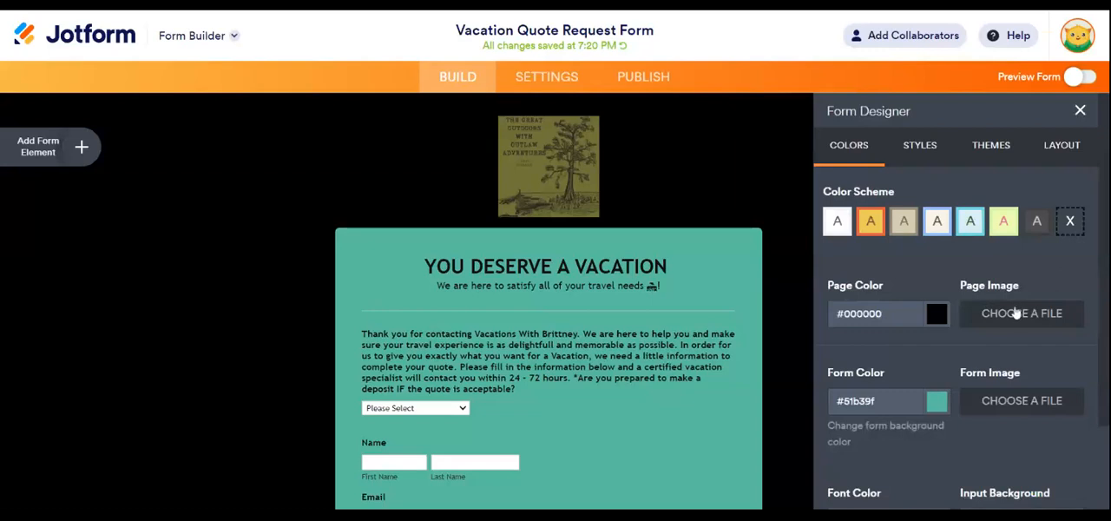
left_click(1015, 315)
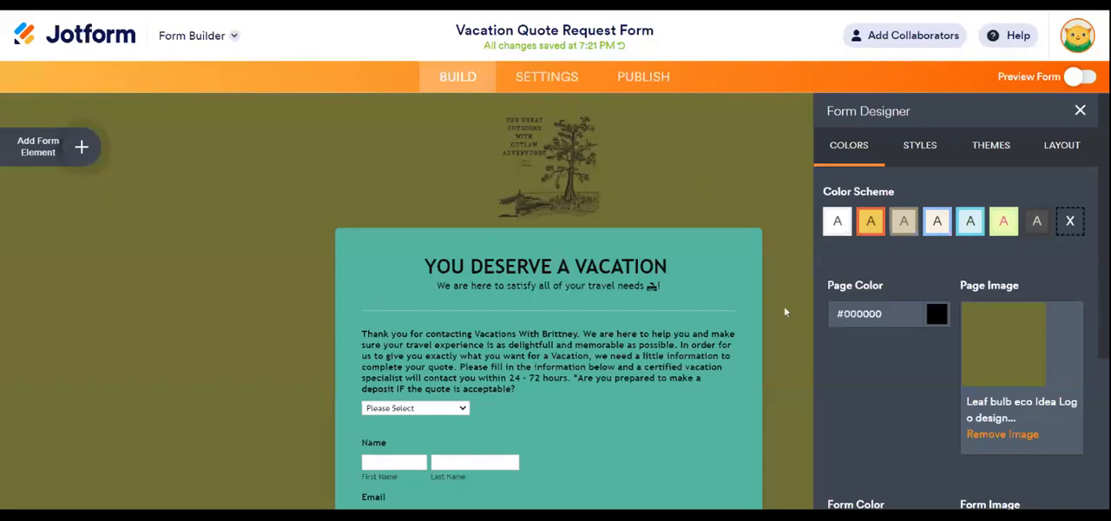
scroll(784, 311, "down", 3)
scroll(722, 324, "up", 3)
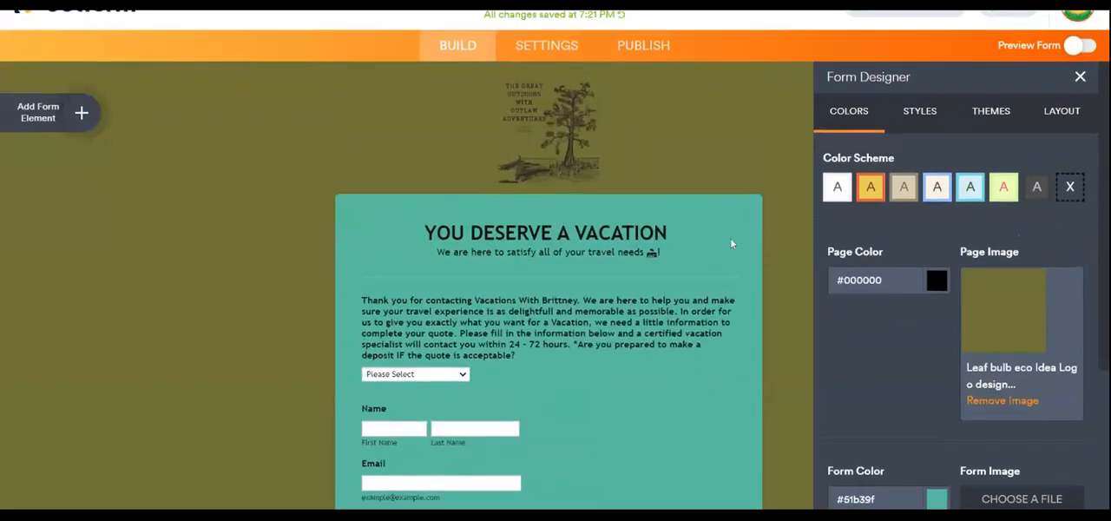
scroll(731, 244, "up", 1)
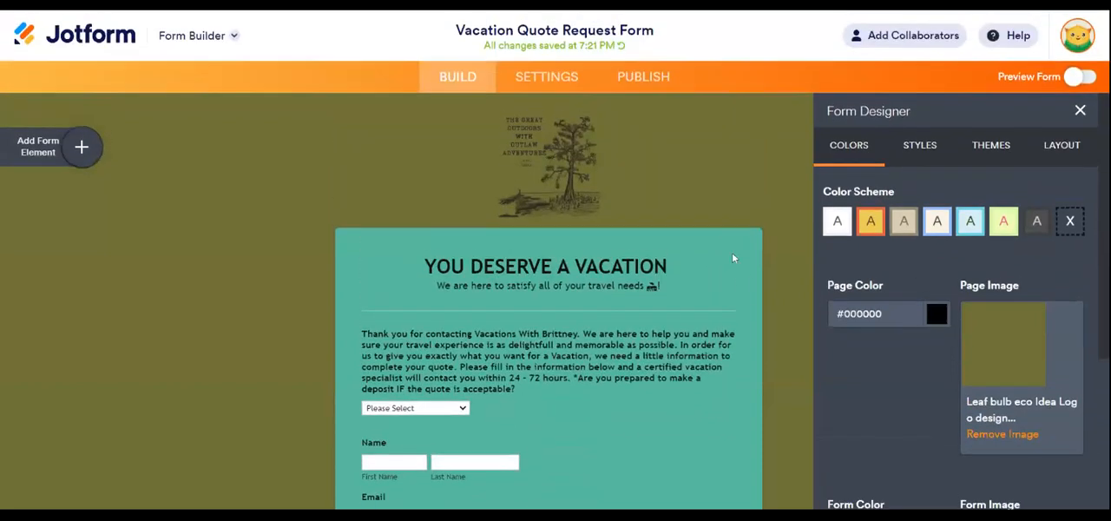
- Examine the deposit question dropdown's general, options and advanced properties, including its field details
left_click(751, 382)
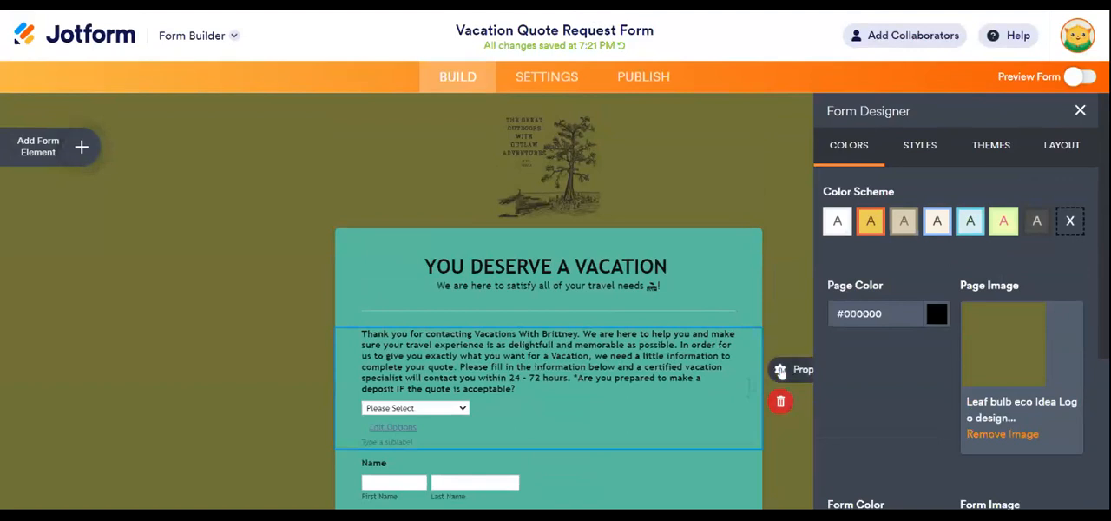
left_click(780, 370)
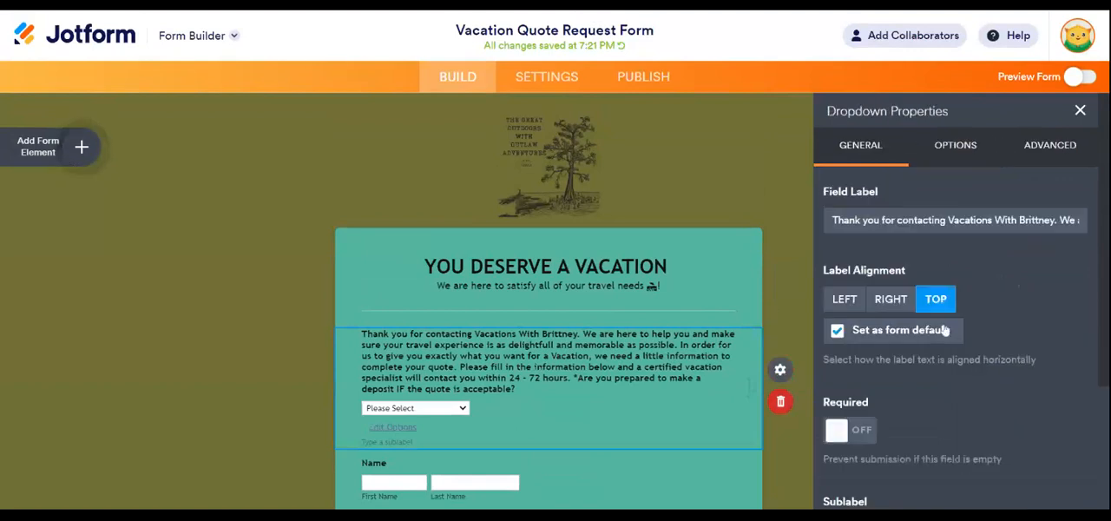
scroll(946, 329, "down", 3)
scroll(946, 330, "up", 3)
left_click(958, 146)
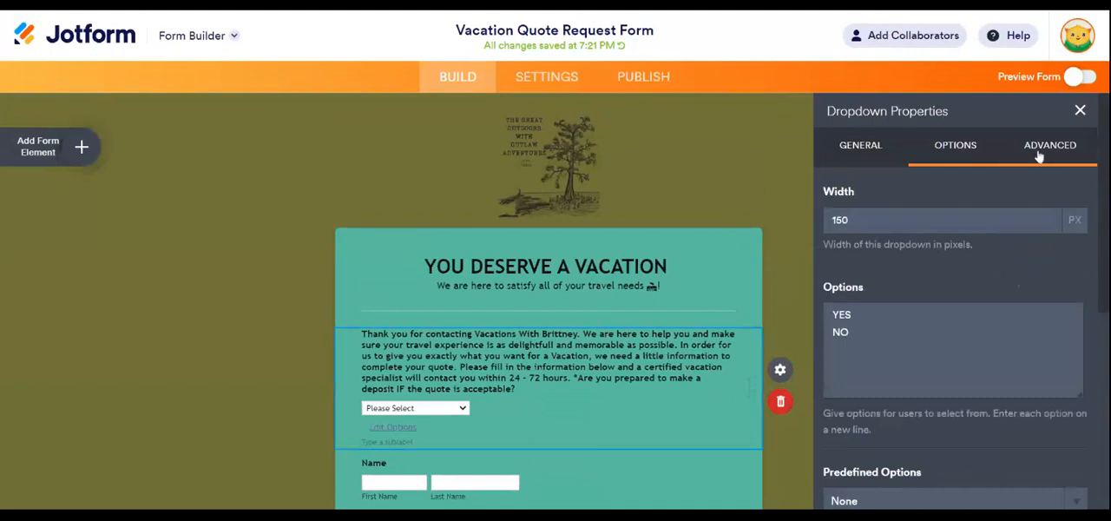
scroll(954, 347, "down", 4)
scroll(984, 324, "up", 4)
left_click(1060, 143)
scroll(948, 278, "down", 4)
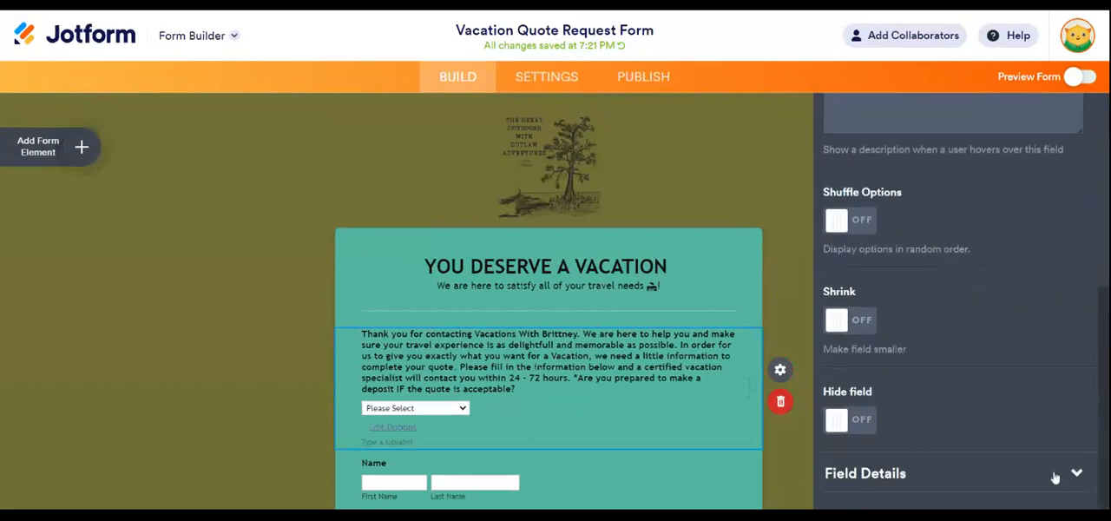
left_click(1076, 473)
scroll(1078, 469, "down", 3)
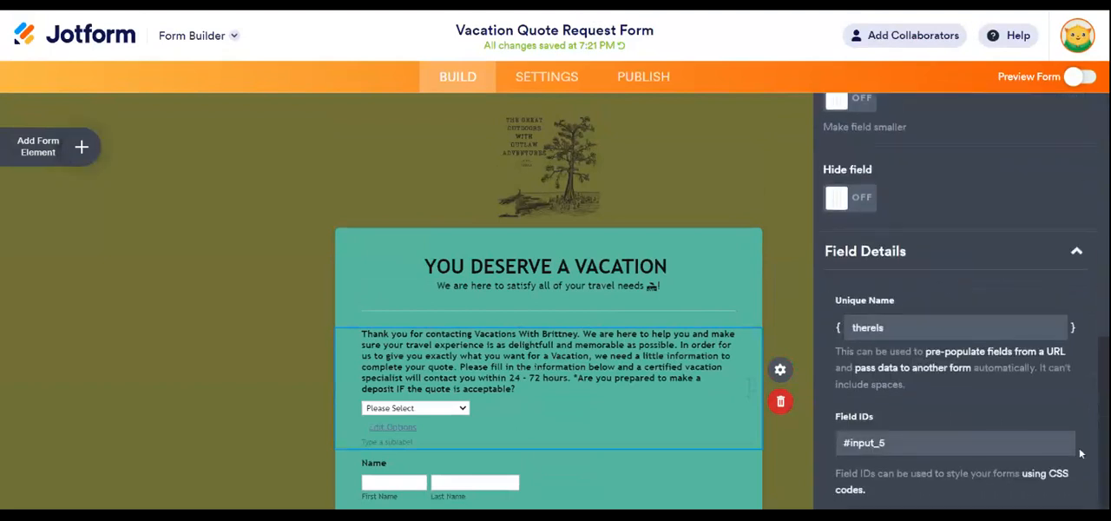
scroll(1081, 438, "up", 5)
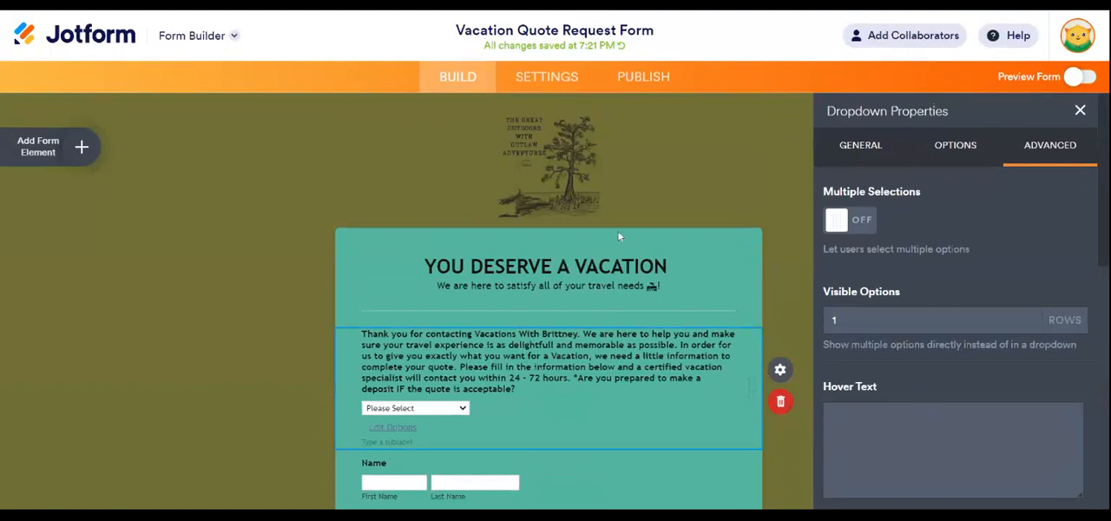
left_click(863, 147)
scroll(937, 252, "down", 2)
scroll(954, 291, "down", 2)
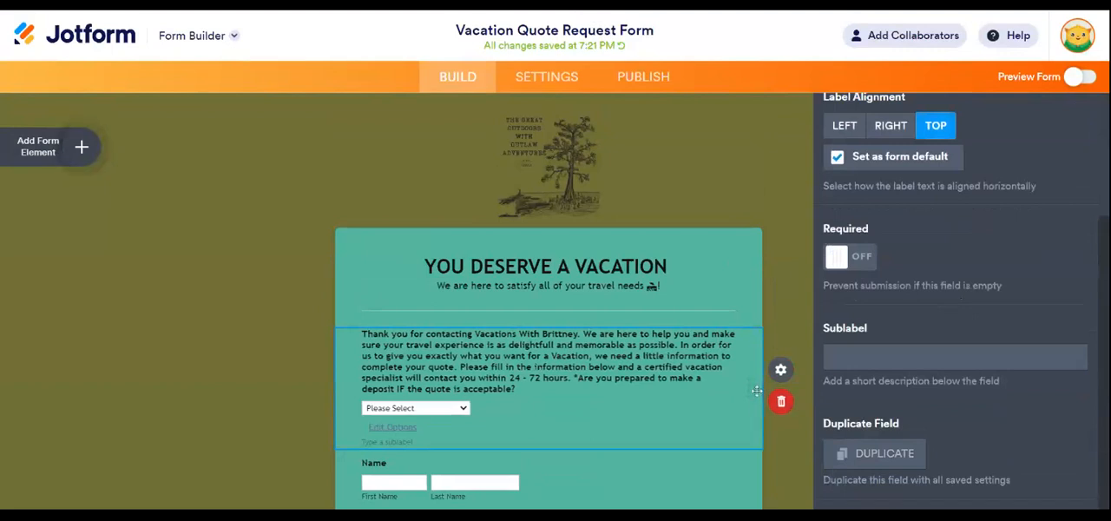
- Set the deposit question's label alignment to Right, keeping it as the form default
left_click(780, 370)
left_click(780, 370)
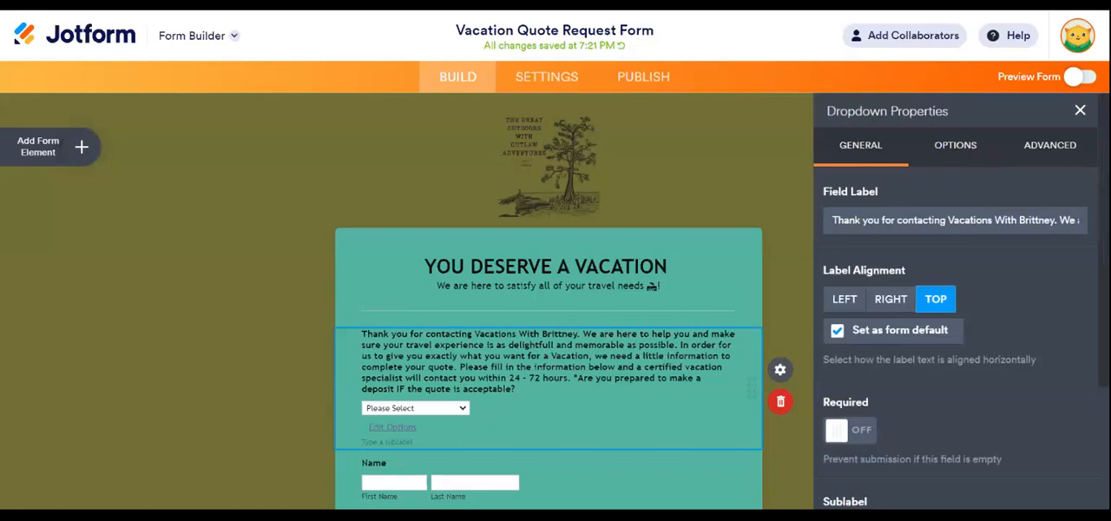
scroll(937, 330, "down", 2)
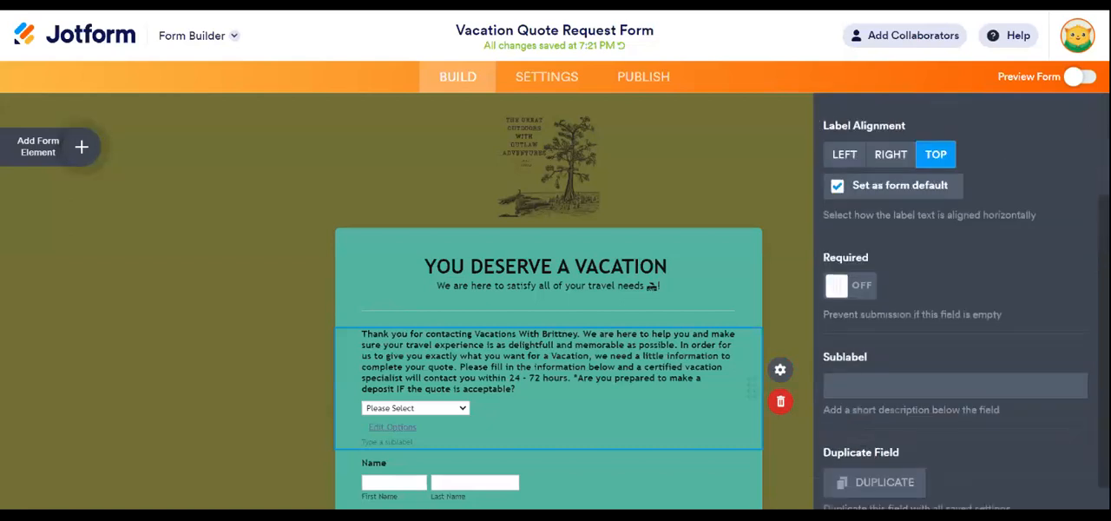
scroll(916, 352, "down", 1)
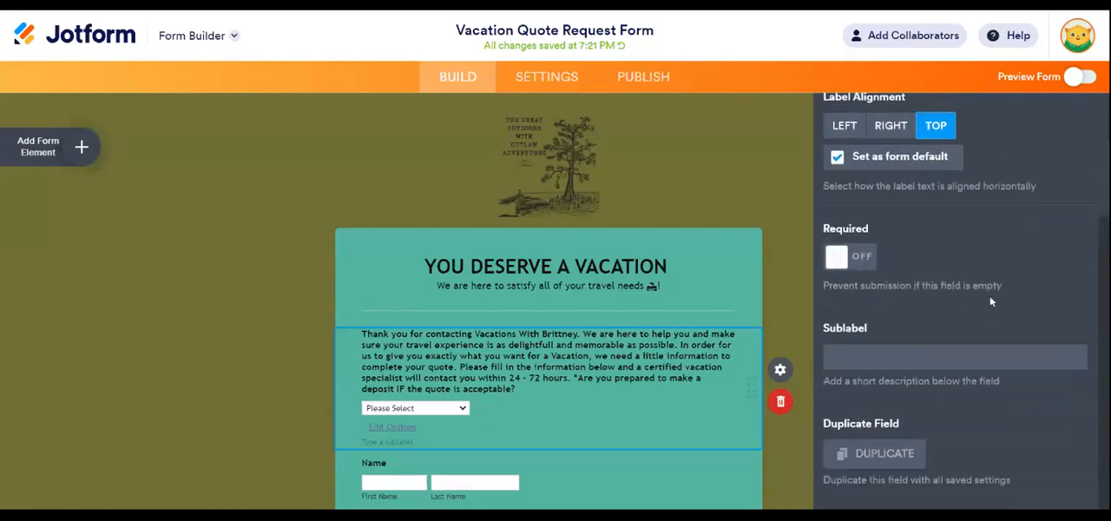
left_click(893, 131)
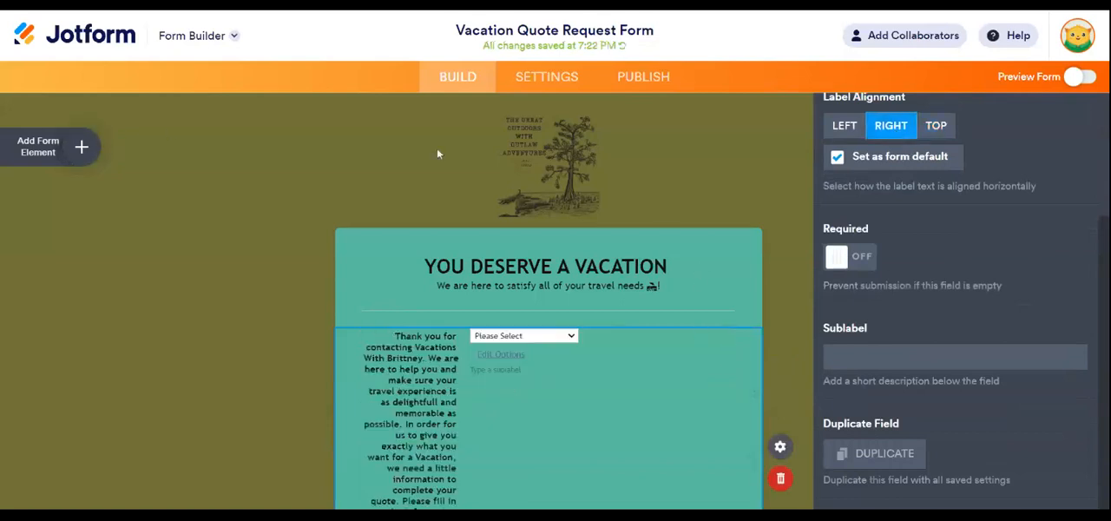
scroll(994, 247, "up", 2)
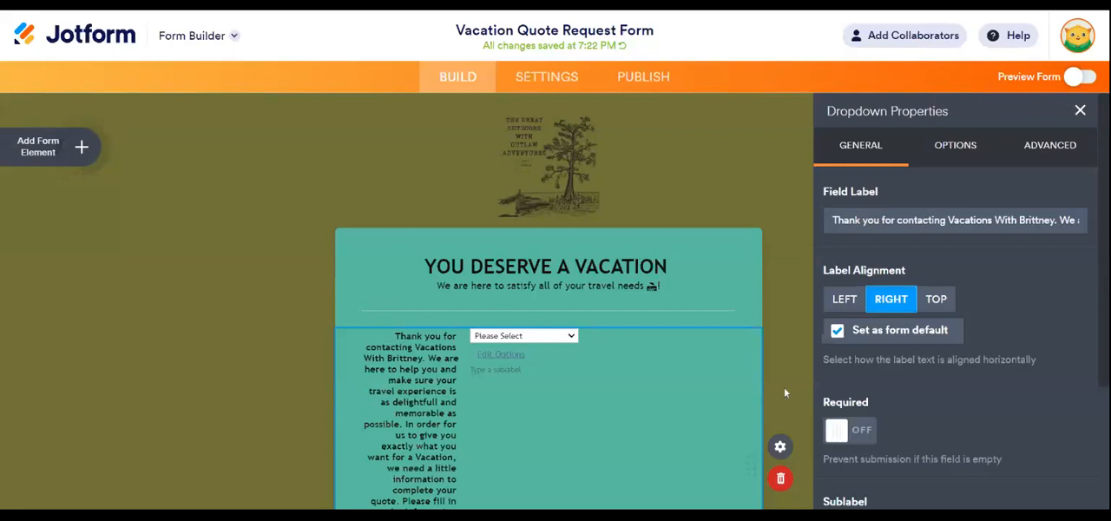
scroll(783, 386, "down", 5)
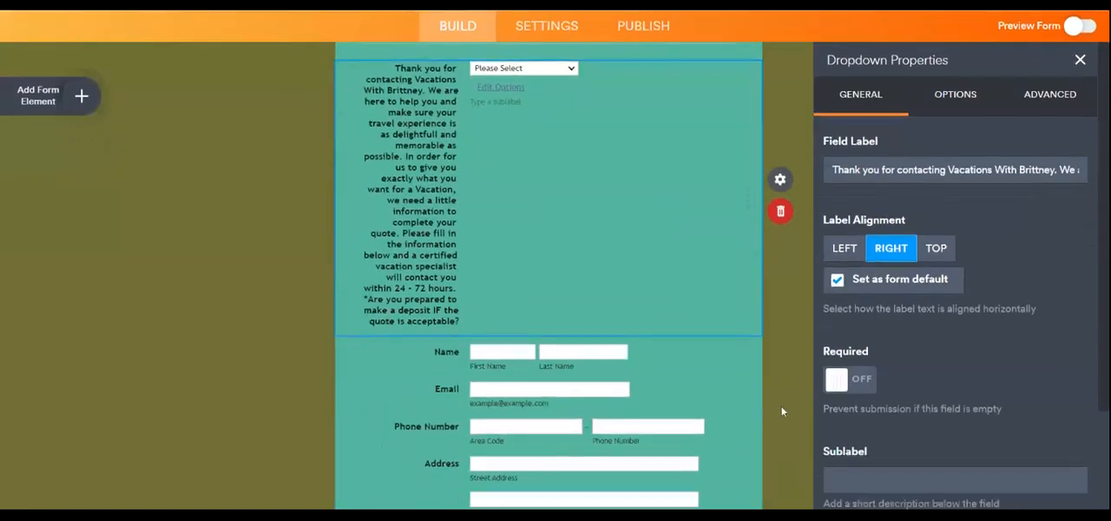
scroll(790, 346, "up", 5)
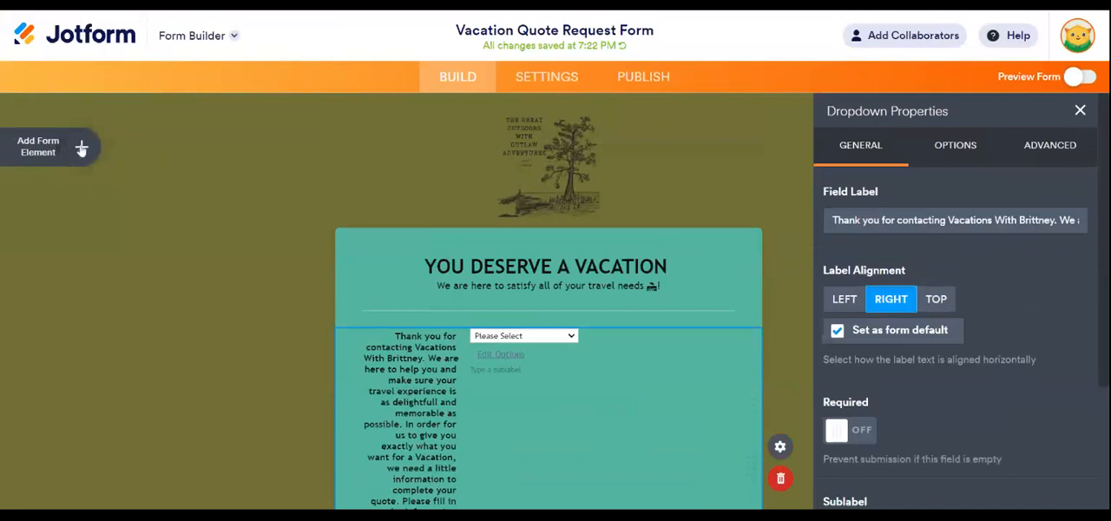
- Browse the basic form elements and add a Multiple Choice question between the deposit question and the Name field
left_click(81, 147)
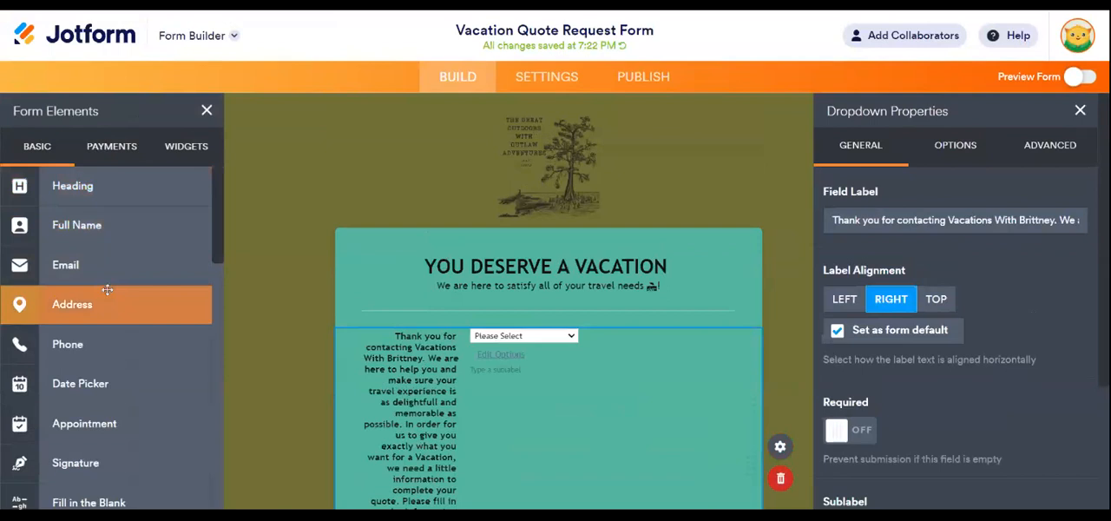
scroll(95, 321, "down", 2)
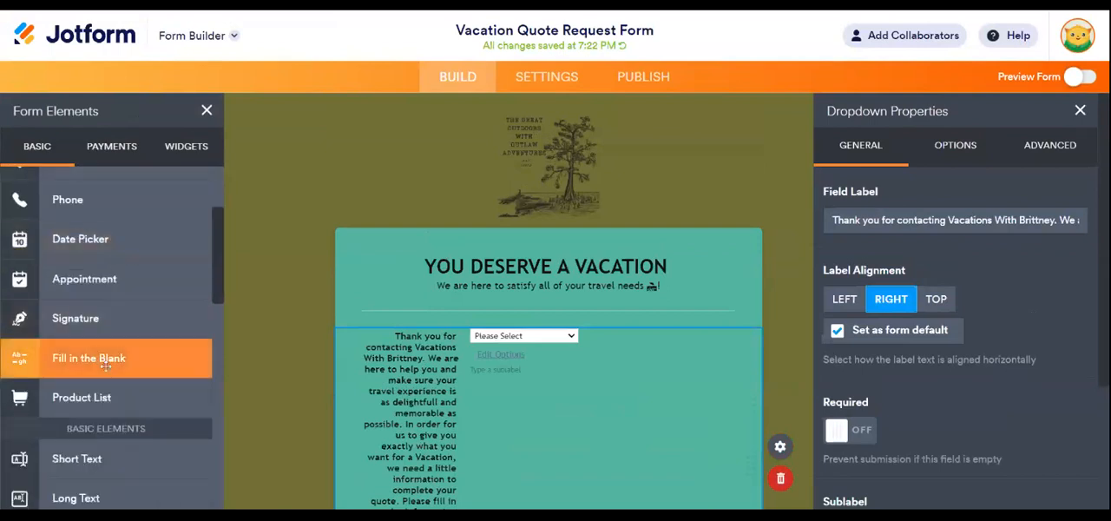
scroll(102, 369, "down", 3)
scroll(105, 409, "down", 2)
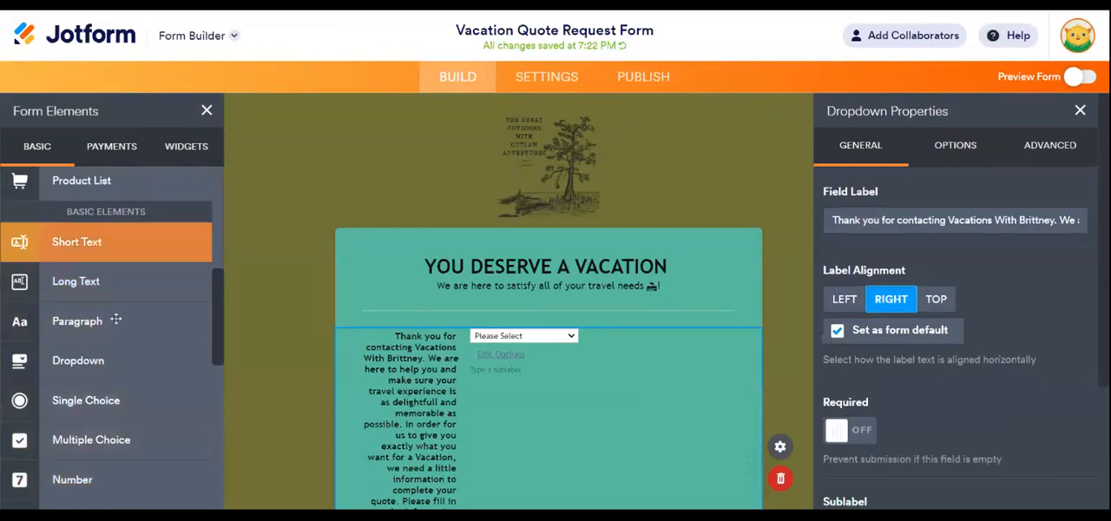
scroll(95, 429, "down", 2)
scroll(91, 426, "down", 2)
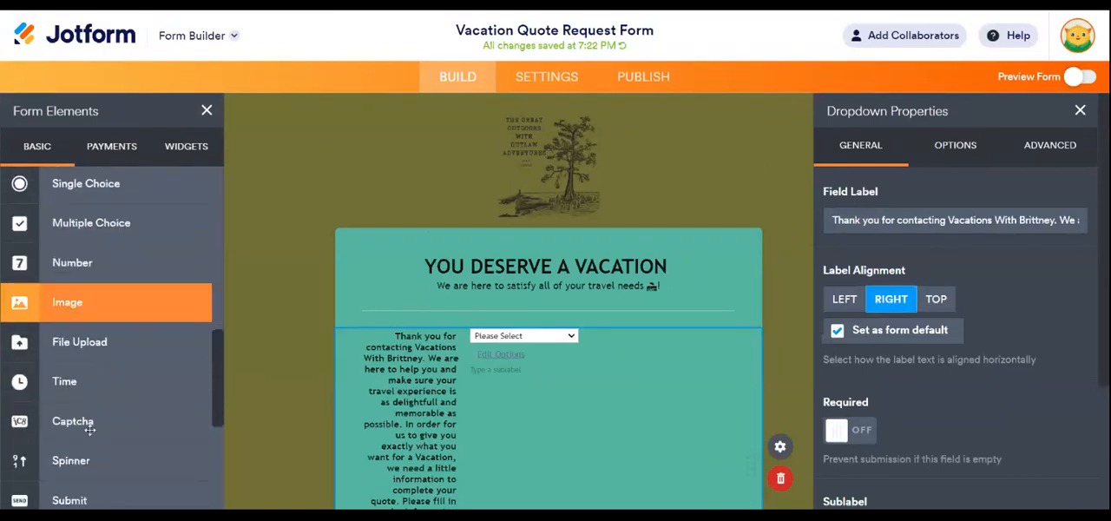
scroll(104, 408, "down", 4)
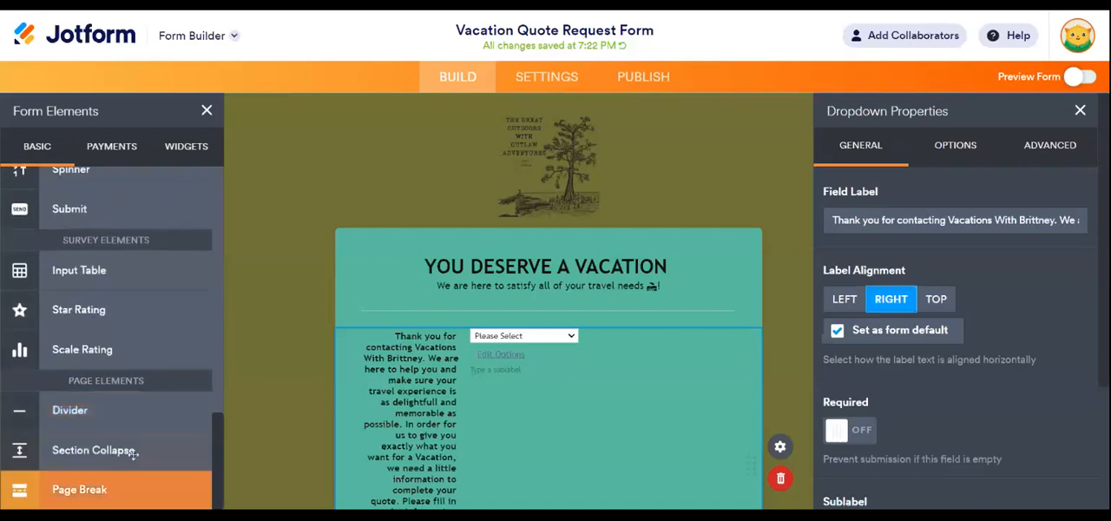
scroll(116, 451, "up", 5)
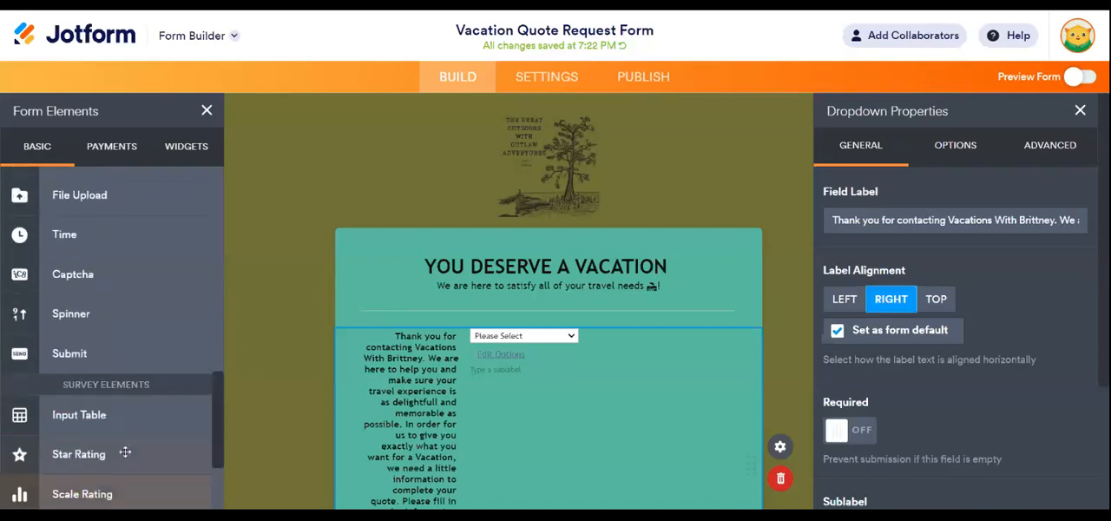
scroll(128, 289, "up", 4)
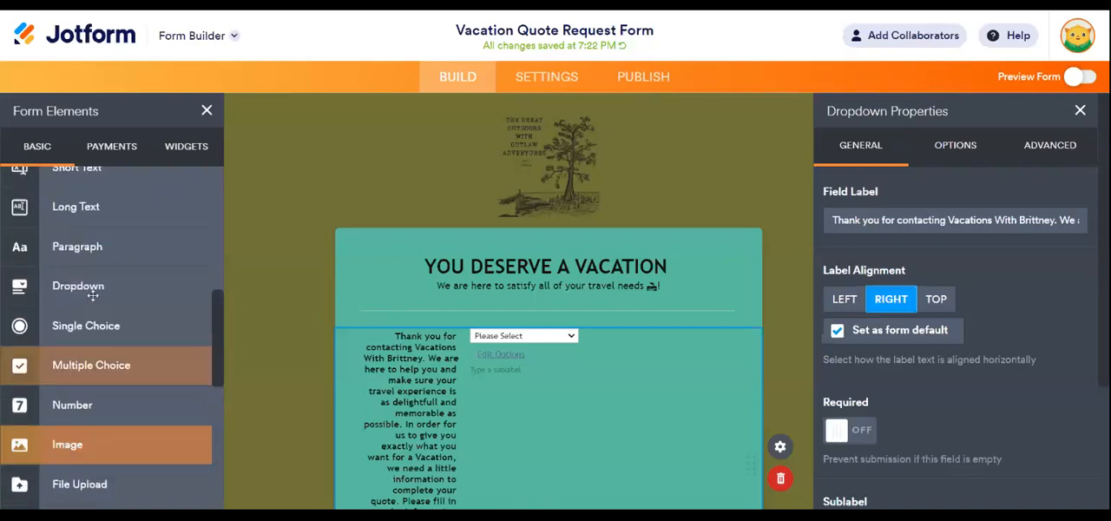
left_click(105, 367)
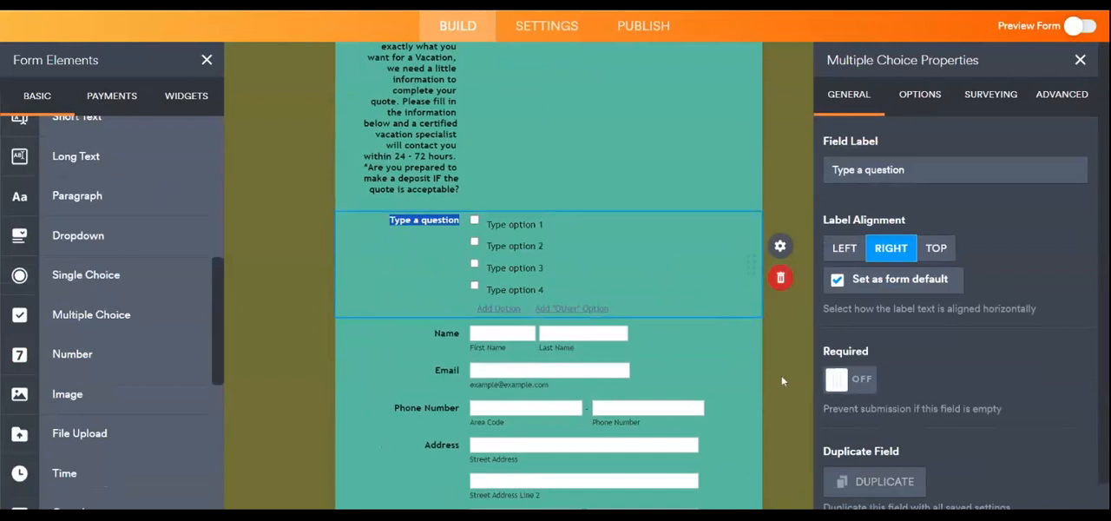
scroll(781, 410, "up", 3)
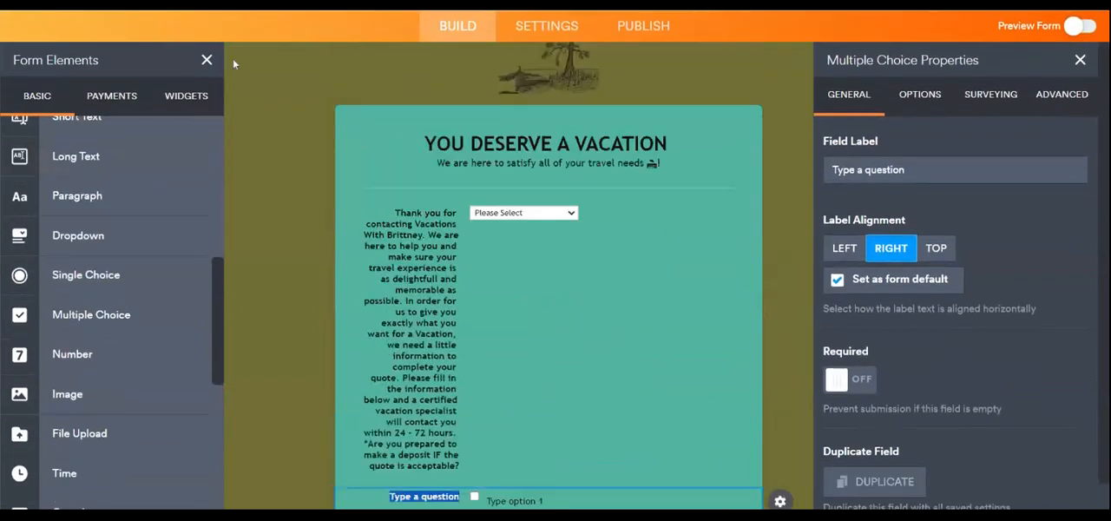
left_click(207, 59)
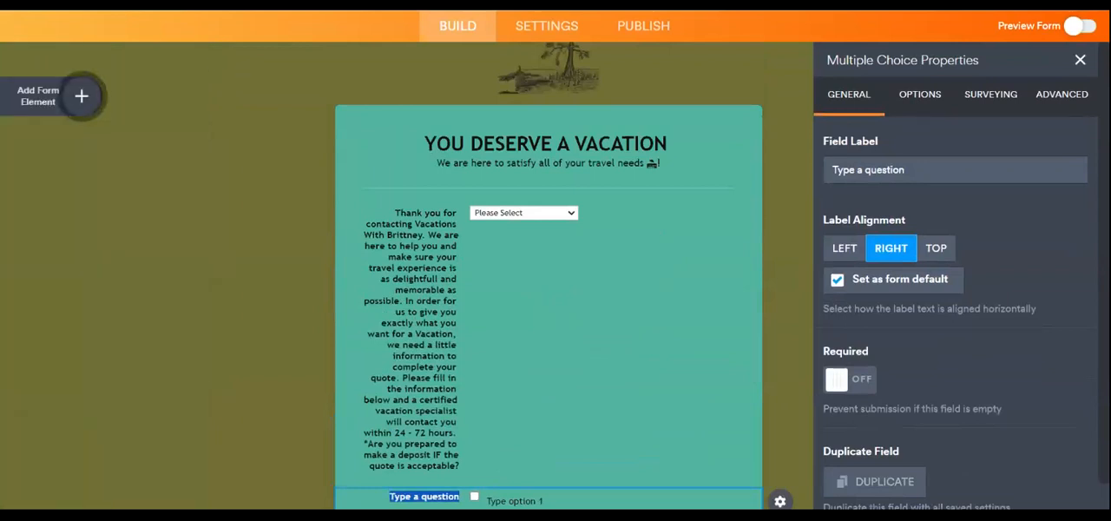
- Examine the form settings, including the additional options for warnings, language, translations, password protection and saving submissions
left_click(547, 26)
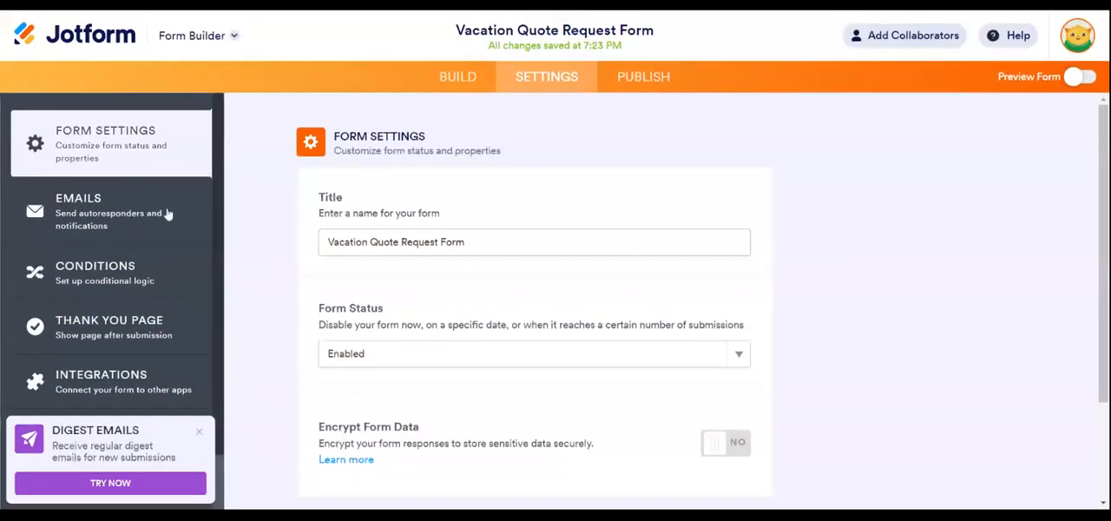
scroll(151, 284, "down", 1)
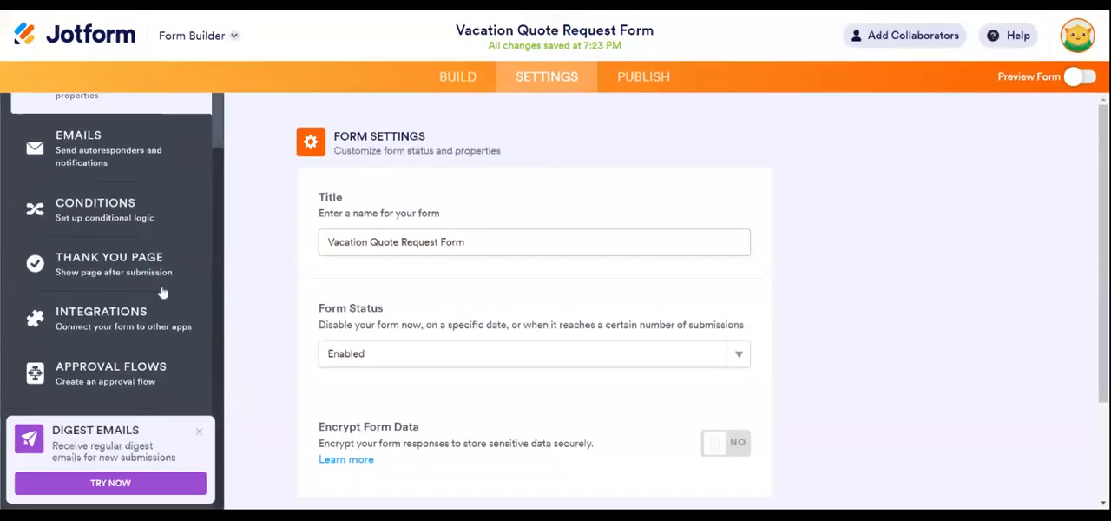
left_click(199, 431)
scroll(231, 381, "down", 2)
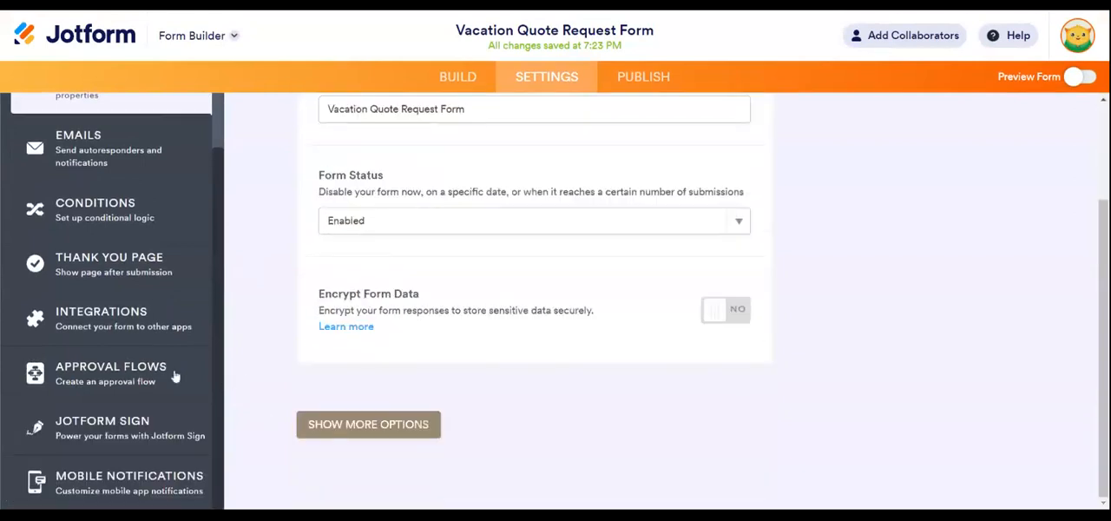
left_click(364, 425)
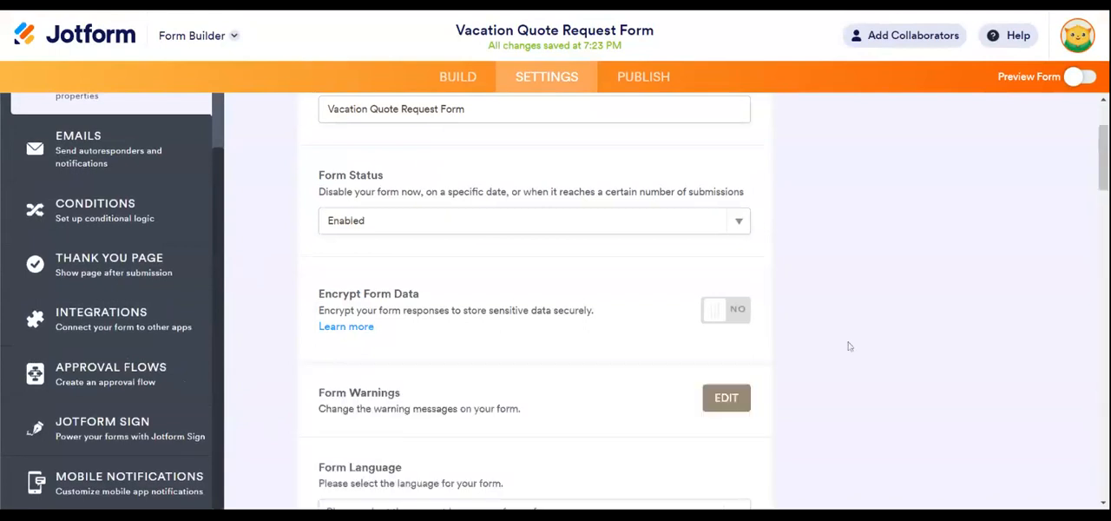
scroll(870, 347, "down", 4)
scroll(870, 349, "down", 5)
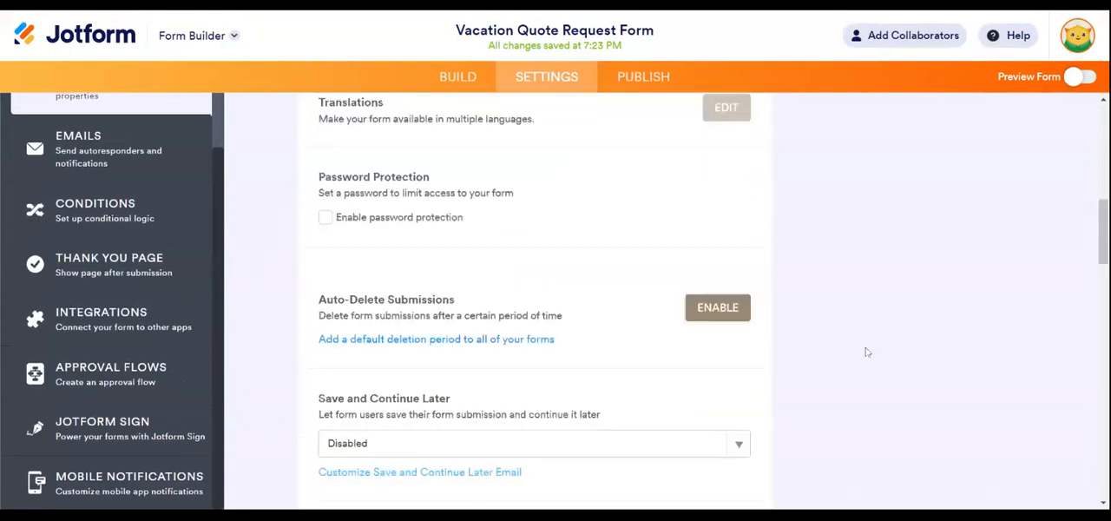
scroll(859, 356, "down", 2)
scroll(850, 352, "up", 12)
scroll(105, 299, "up", 2)
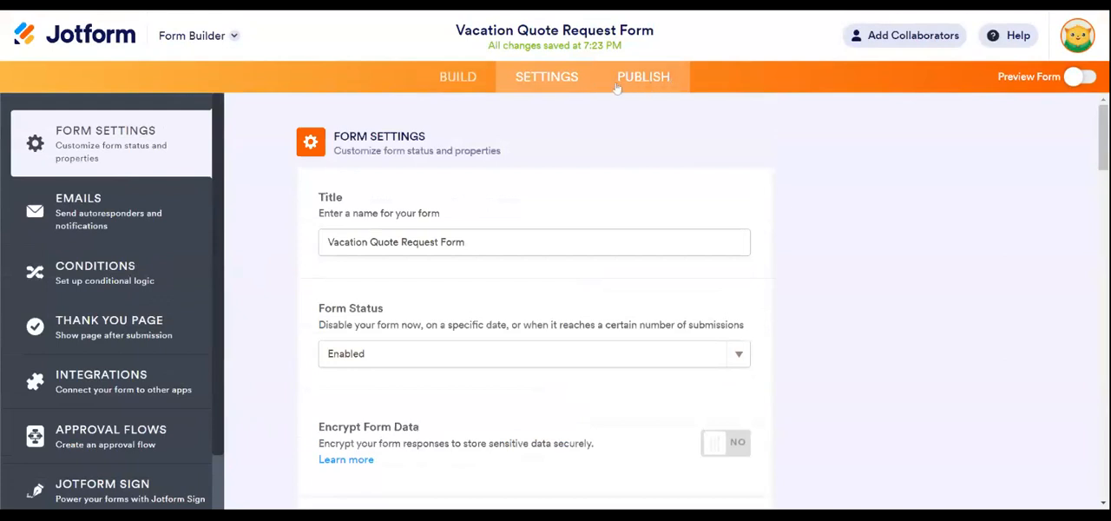
scroll(432, 337, "down", 2)
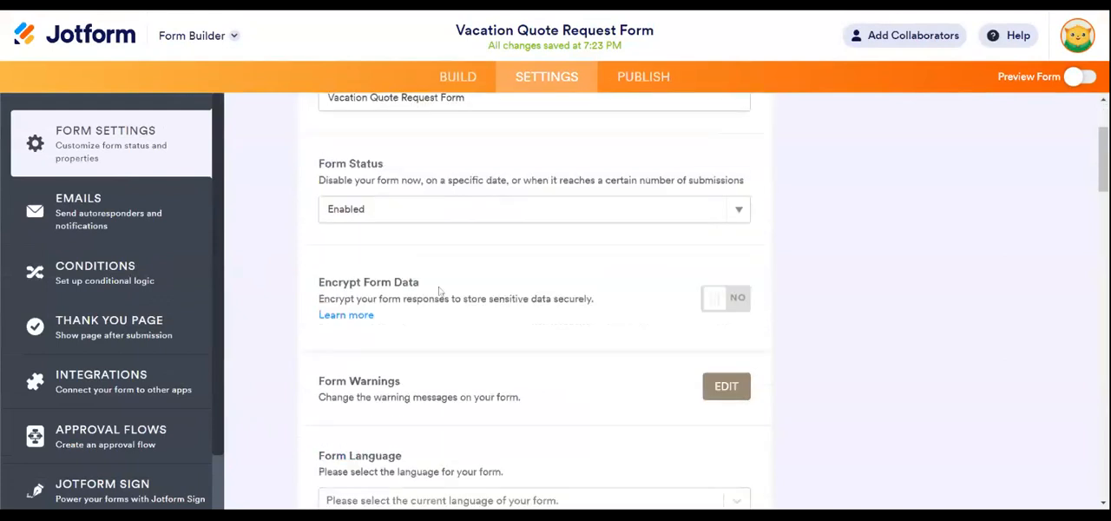
scroll(438, 291, "up", 2)
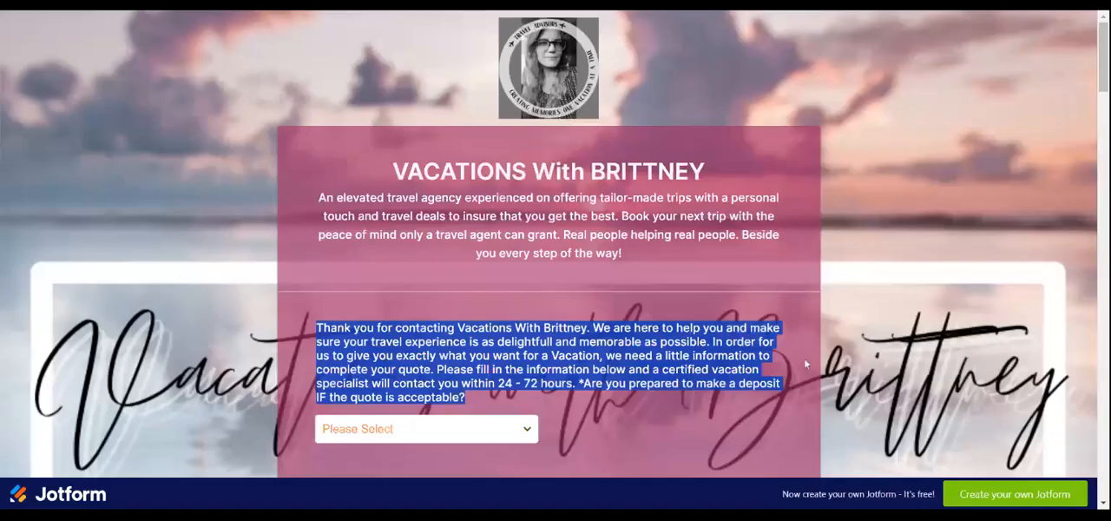
left_click(458, 11)
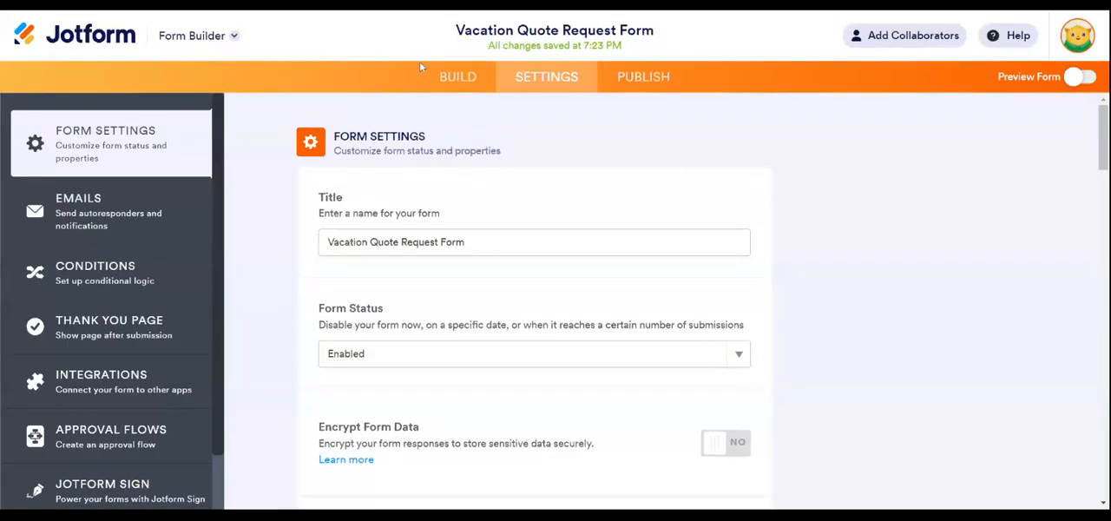
- Return to building the form and examine the heading's general and image properties
left_click(452, 77)
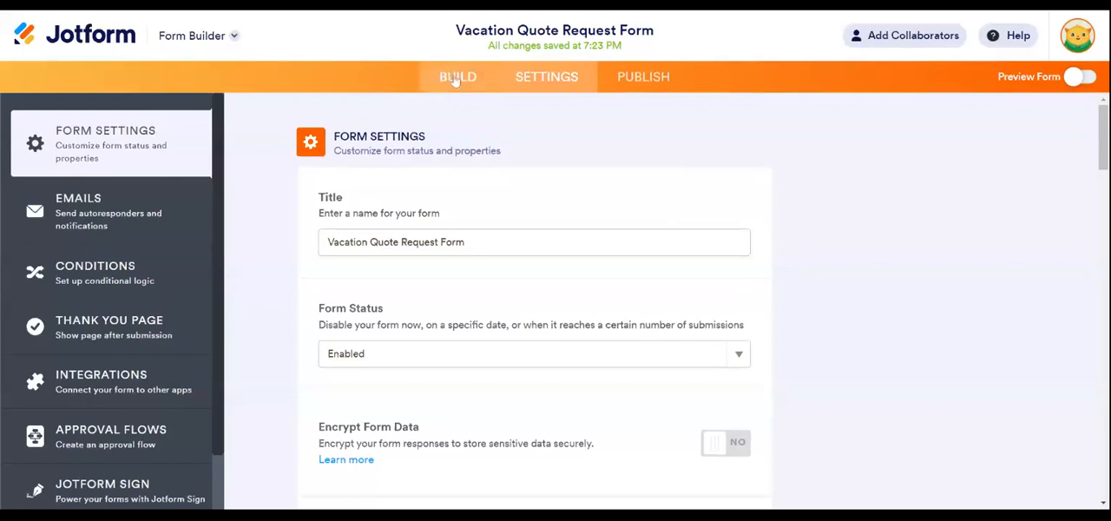
scroll(388, 256, "up", 3)
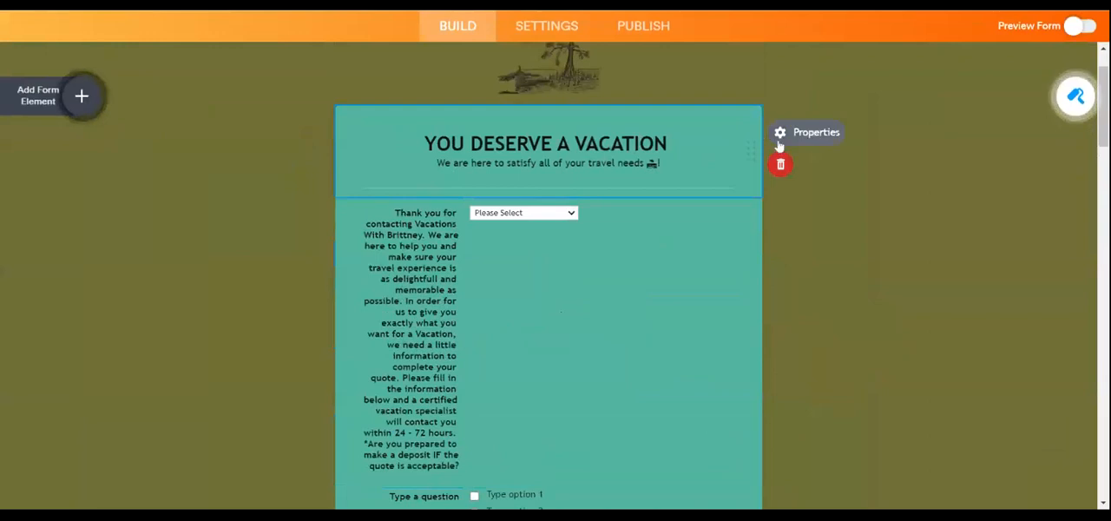
left_click(779, 132)
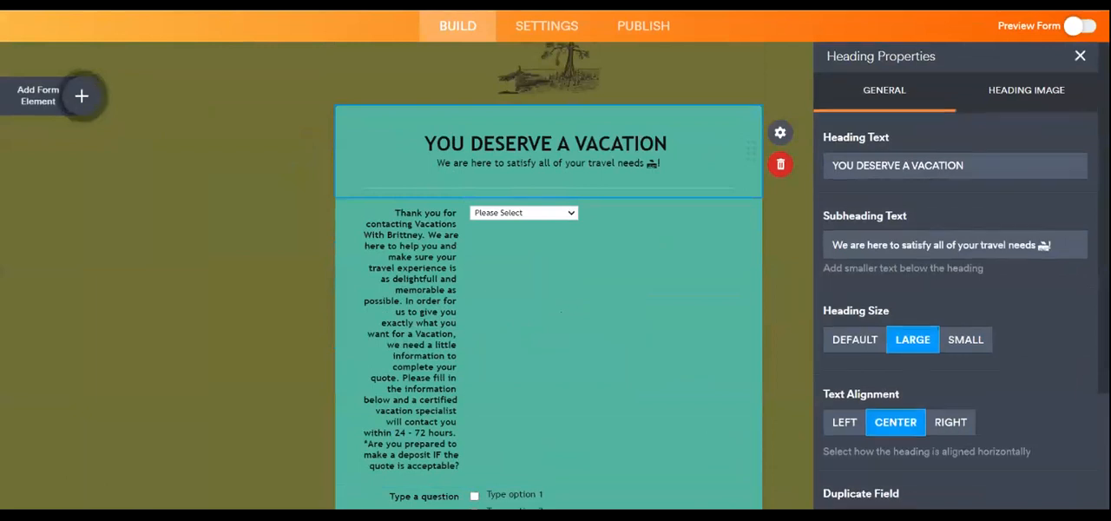
scroll(1021, 255, "down", 3)
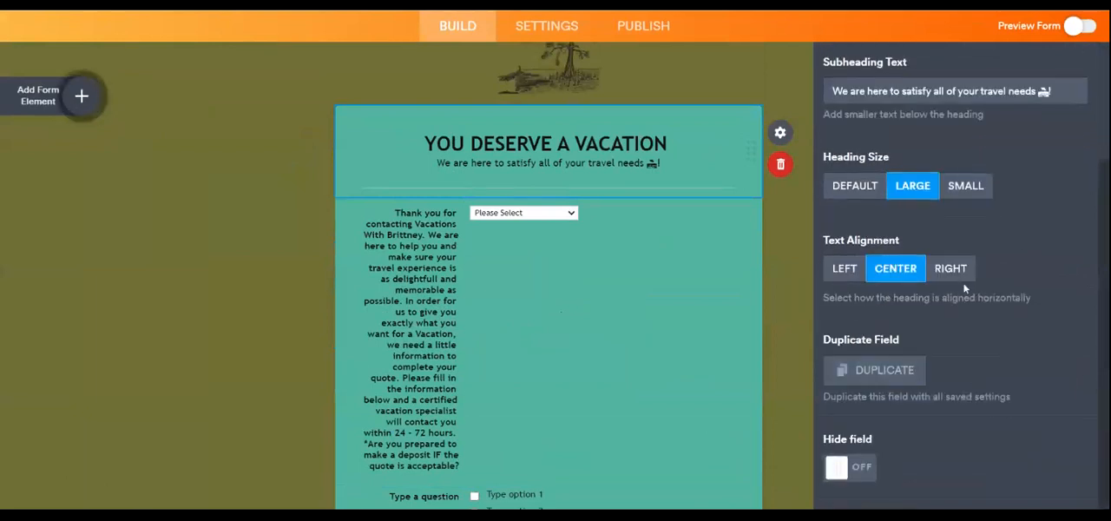
scroll(1031, 121, "up", 3)
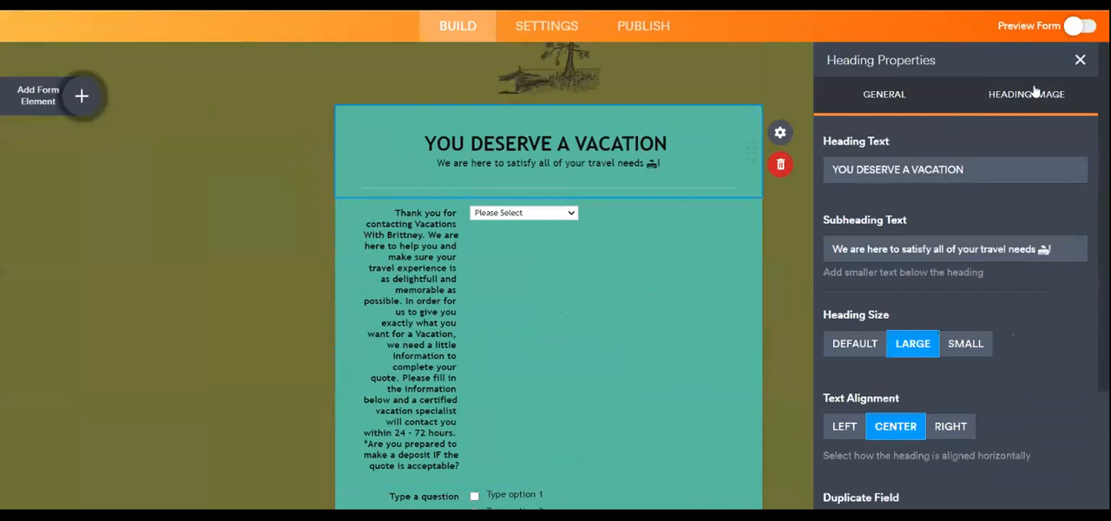
left_click(1028, 96)
- Make the deposit question dropdown a required field
left_click(641, 310)
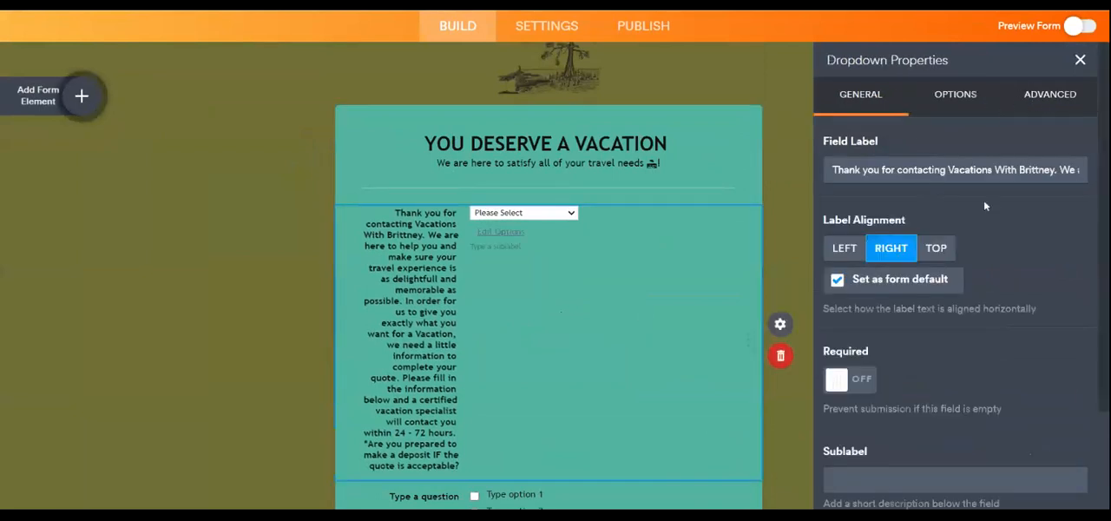
scroll(982, 203, "down", 2)
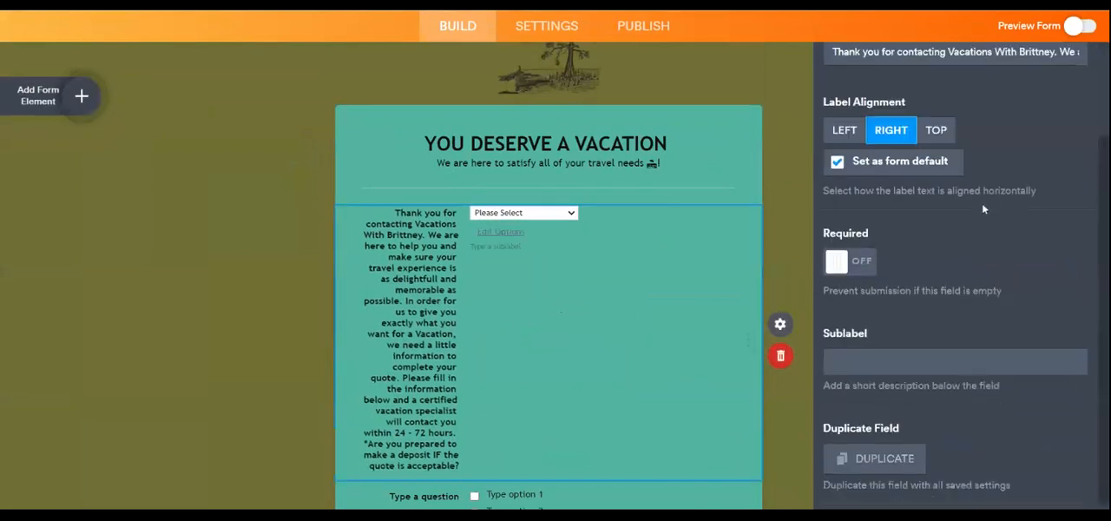
left_click(860, 258)
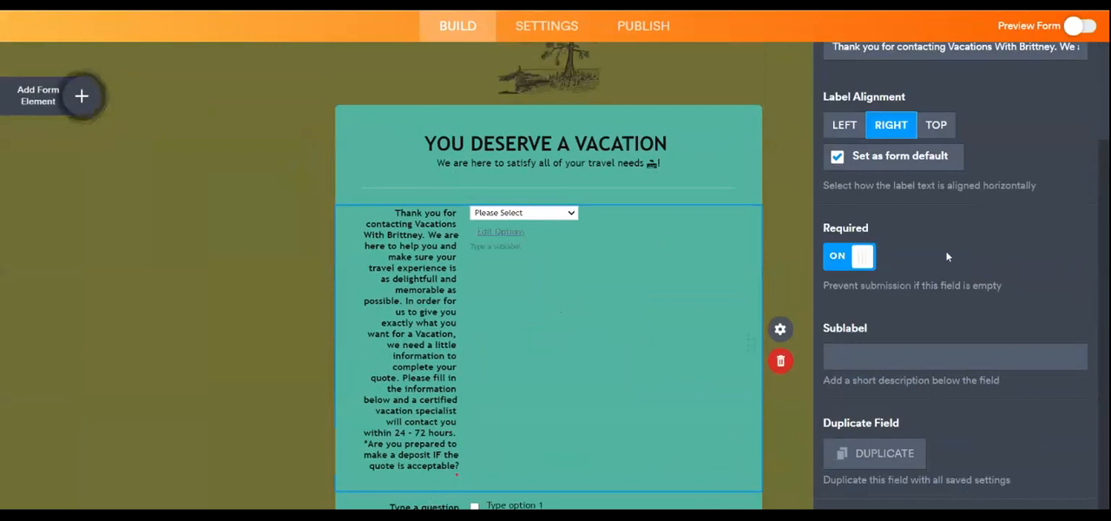
scroll(911, 234, "up", 3)
- Review the deposit question dropdown's options and advanced properties, including predefined options, multiple selections and hover text, and close its properties
left_click(955, 98)
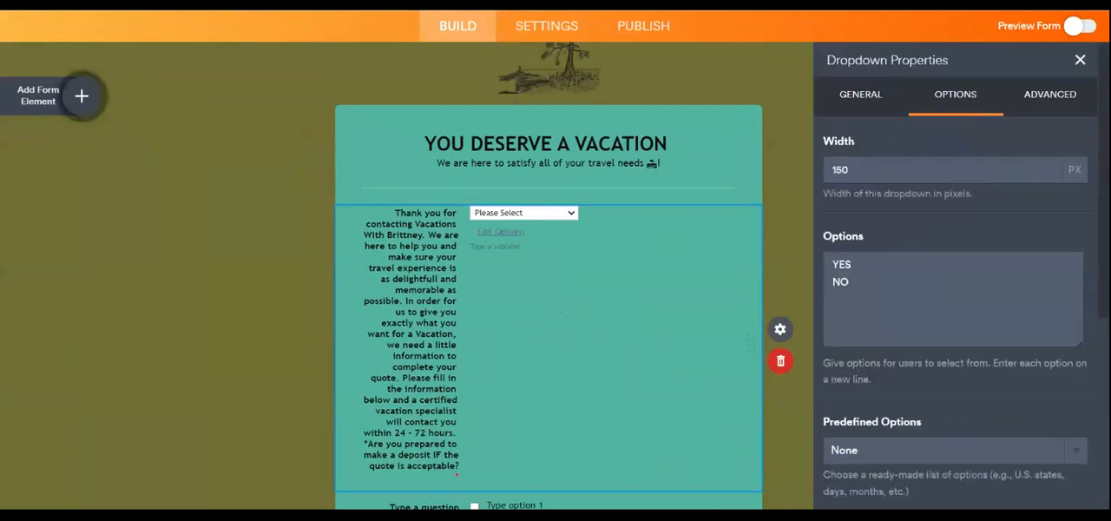
scroll(909, 221, "down", 5)
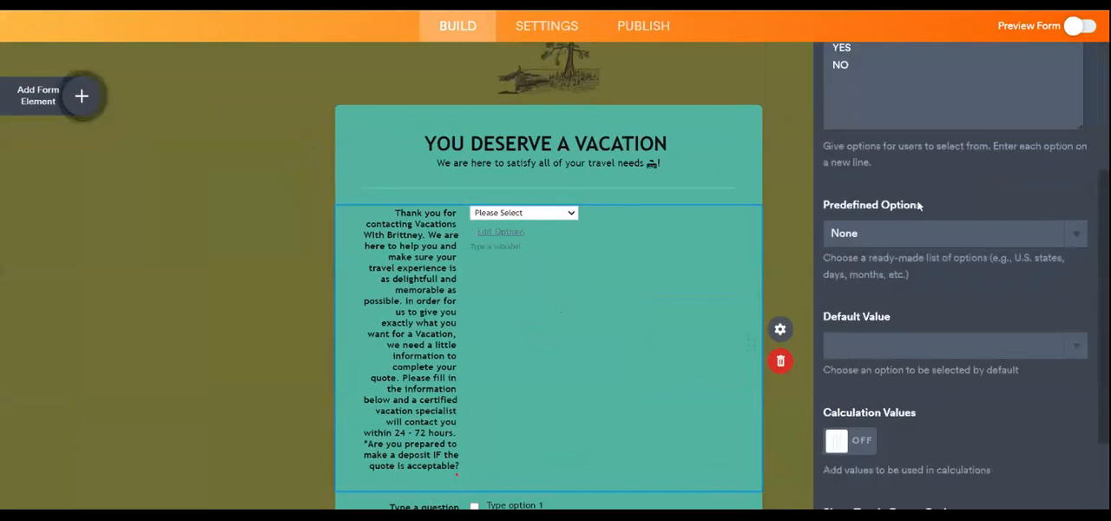
scroll(922, 214, "down", 1)
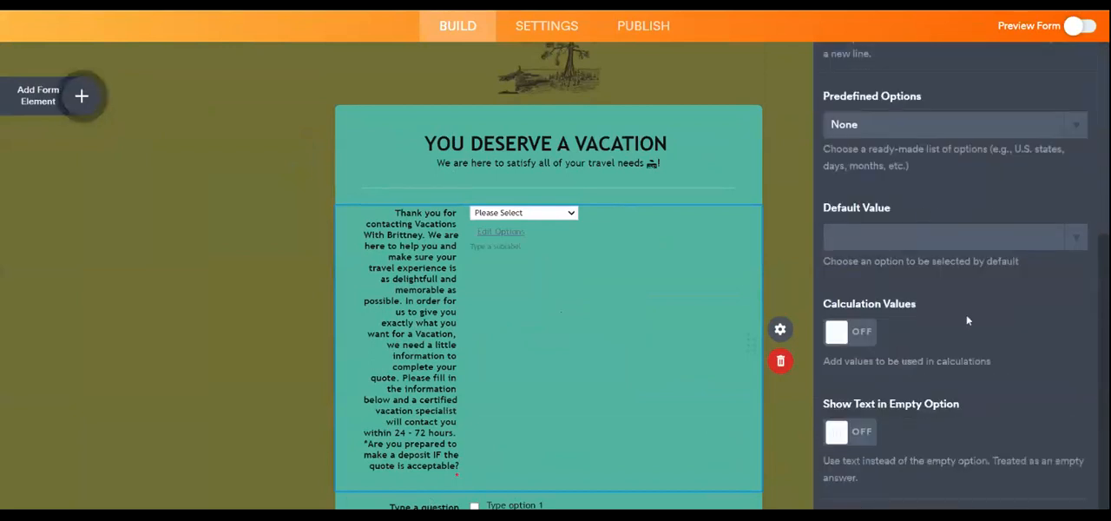
scroll(970, 404, "up", 1)
scroll(970, 403, "up", 5)
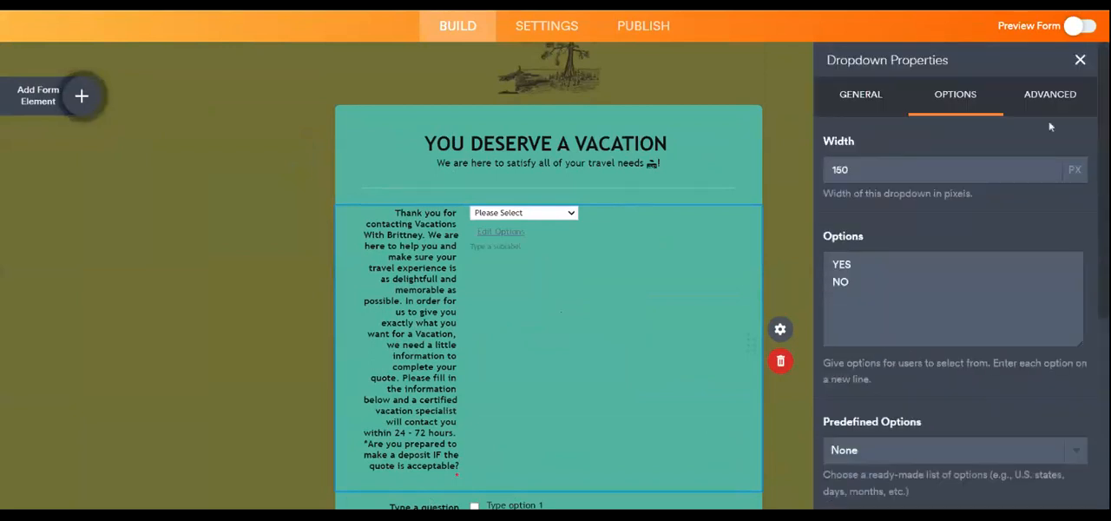
left_click(1051, 94)
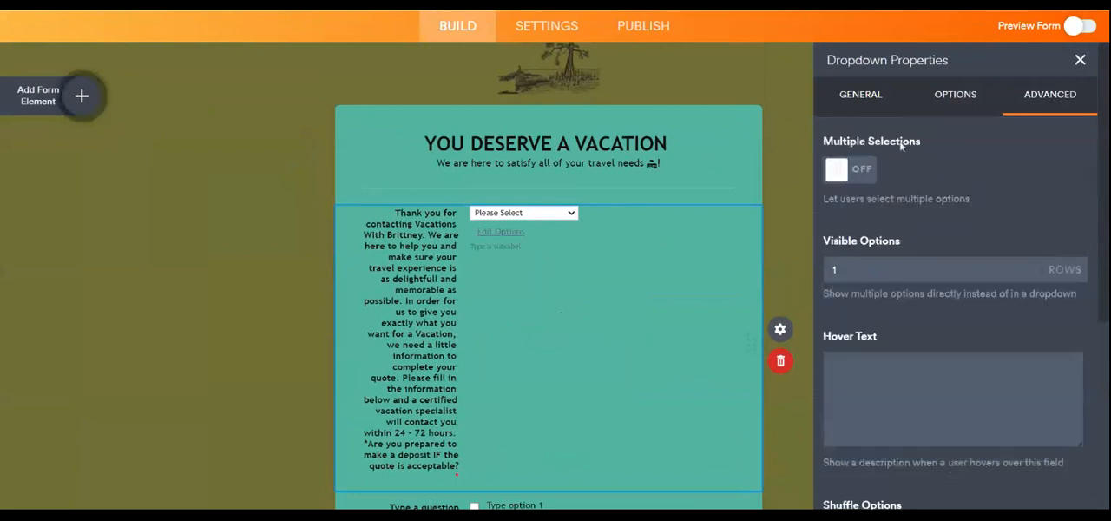
scroll(1036, 253, "down", 6)
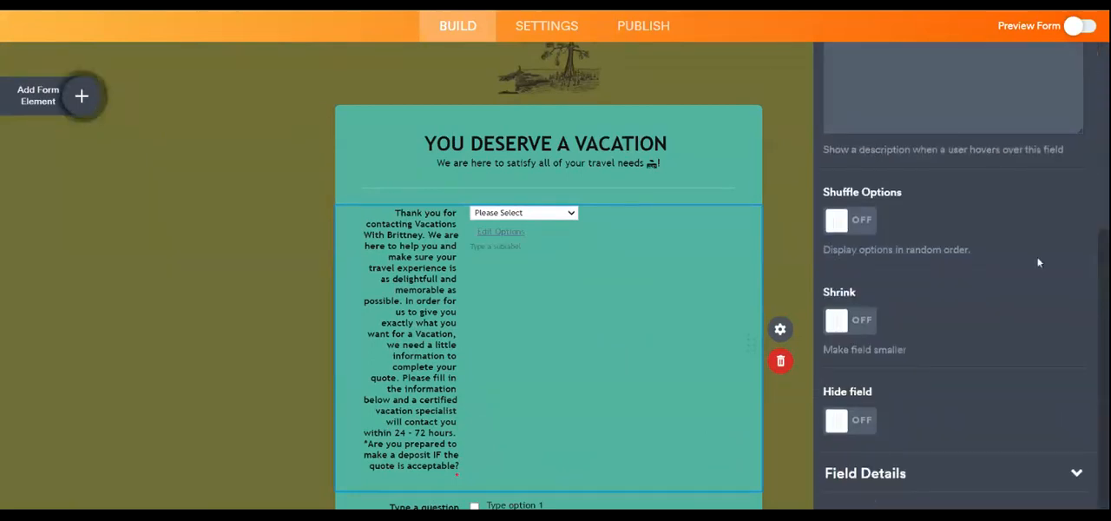
scroll(1037, 262, "up", 6)
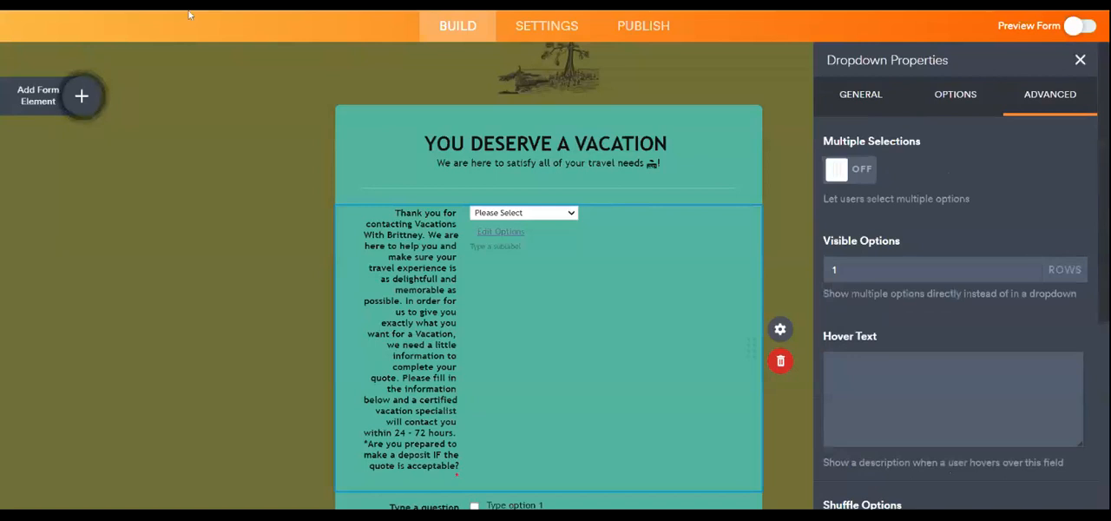
scroll(573, 408, "down", 6)
scroll(606, 403, "up", 7)
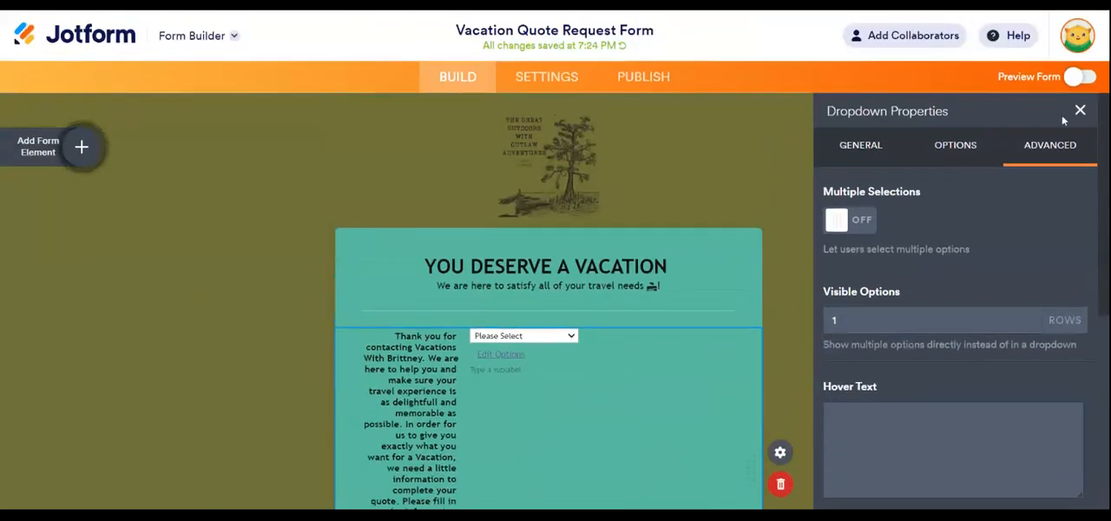
left_click(1080, 110)
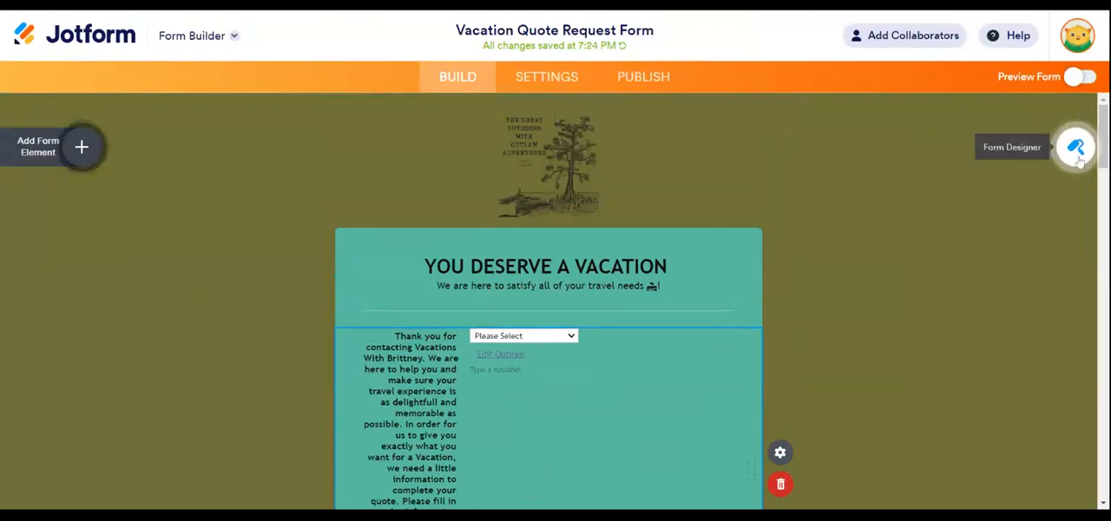
- Upload the olive-green "Leaf bulb eco Idea Logo design" picture as the form image in the Form Designer
left_click(1076, 149)
scroll(922, 392, "down", 2)
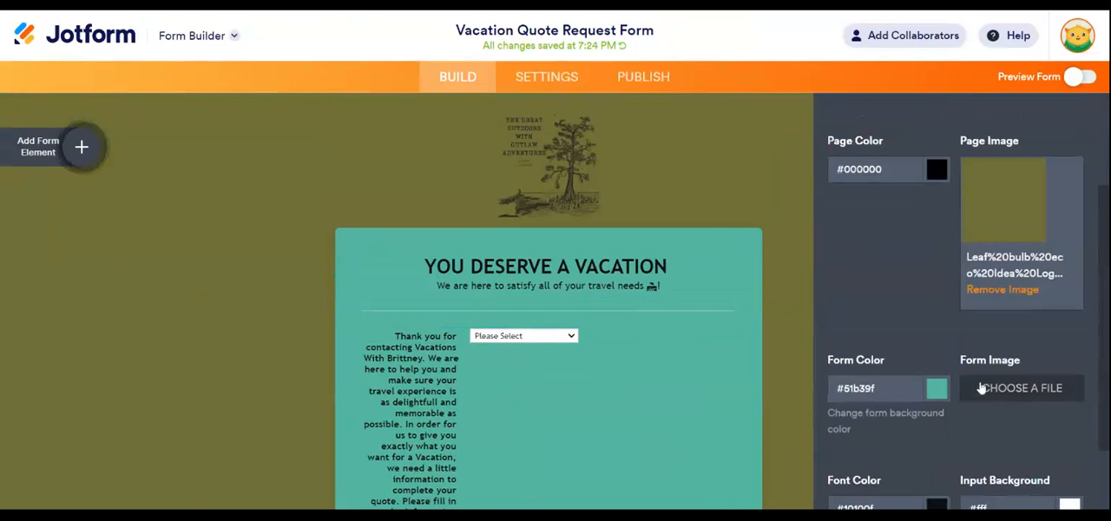
left_click(1030, 391)
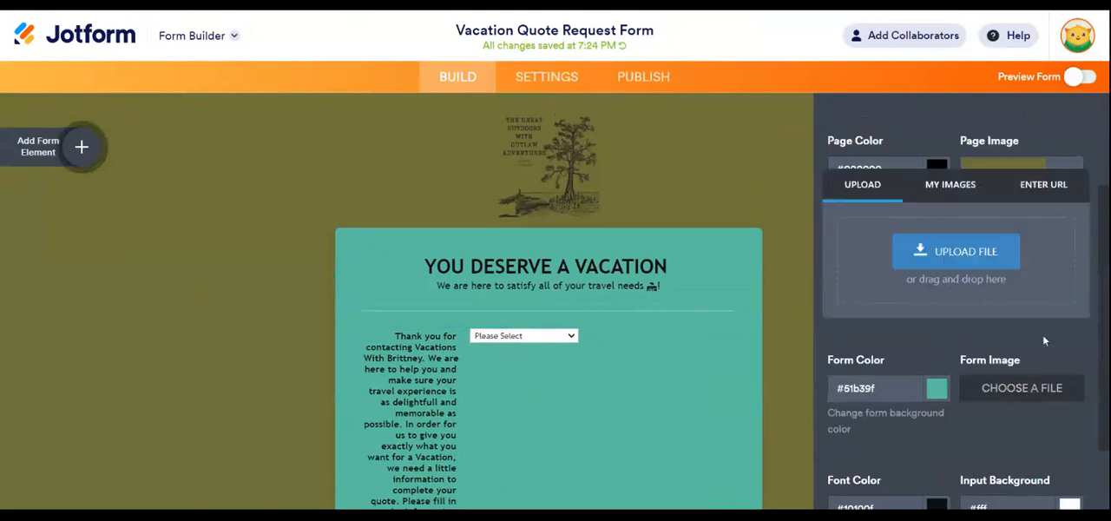
left_click(982, 255)
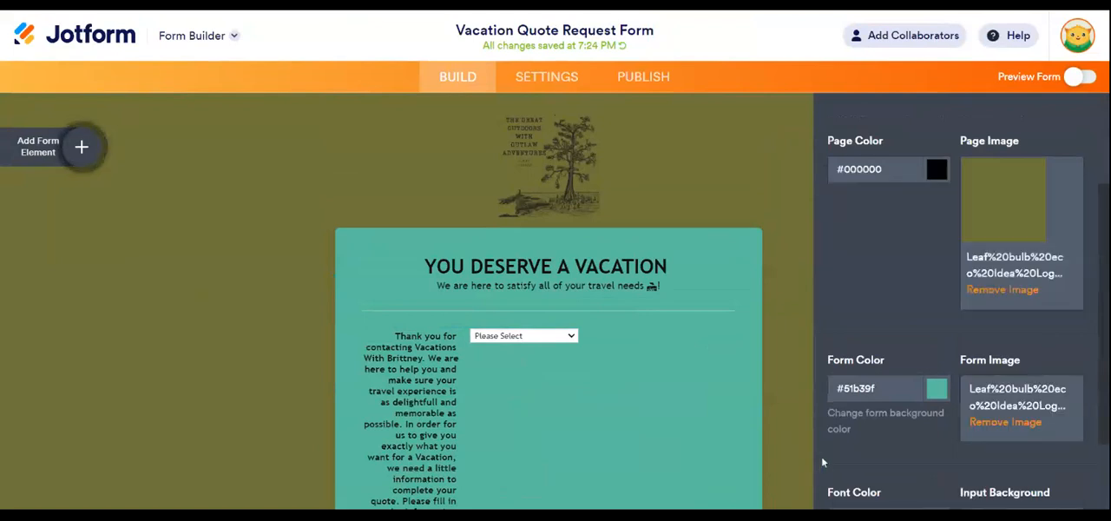
scroll(686, 410, "down", 10)
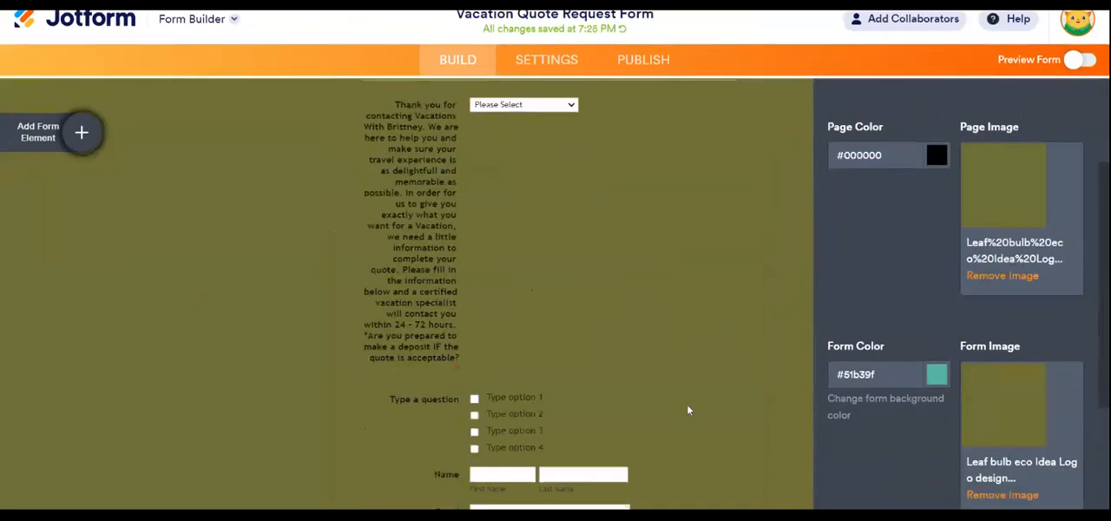
scroll(752, 409, "up", 10)
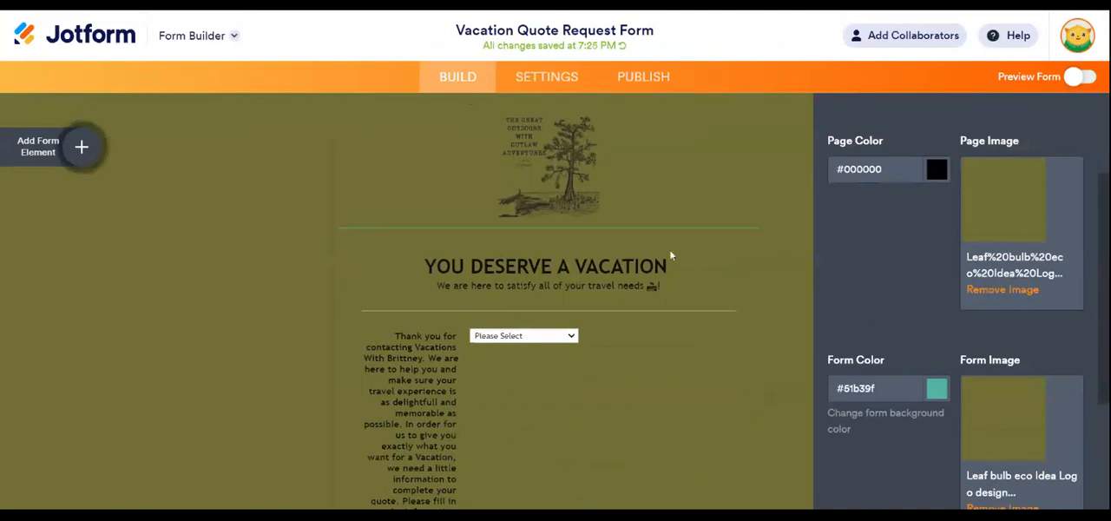
- Set the form background color to black (#000000), close the Form Designer and check the form's fields
left_click(936, 392)
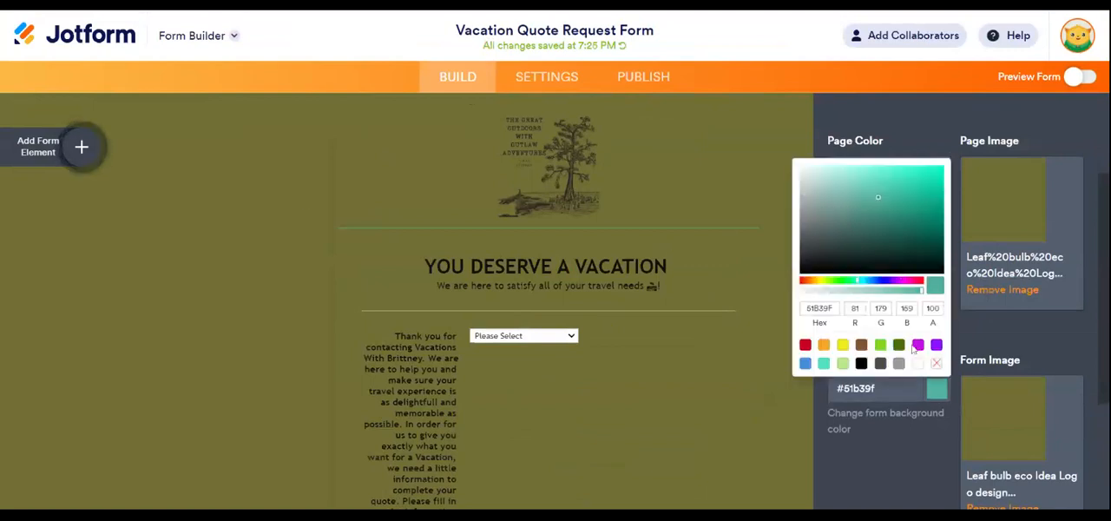
left_click(861, 363)
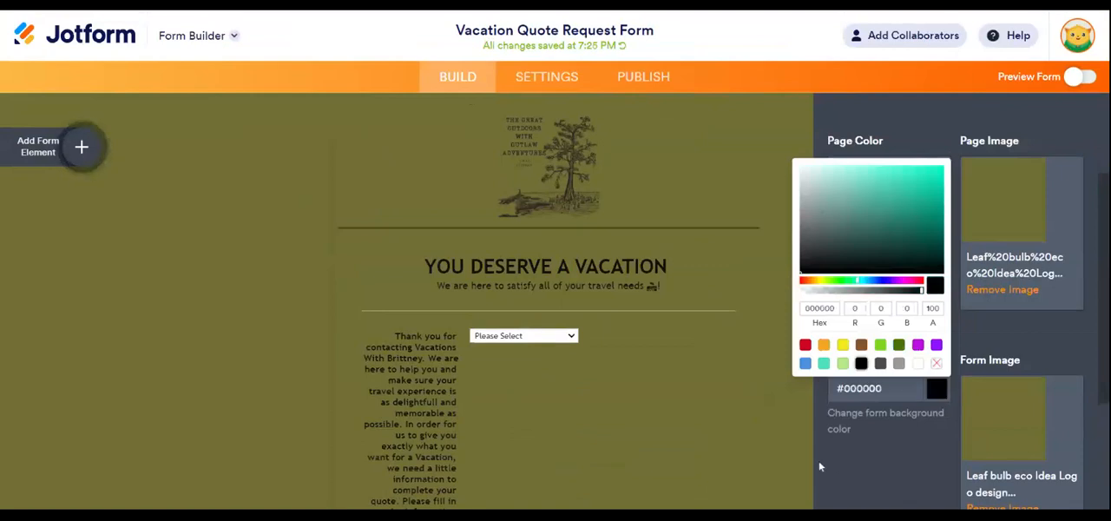
left_click(779, 182)
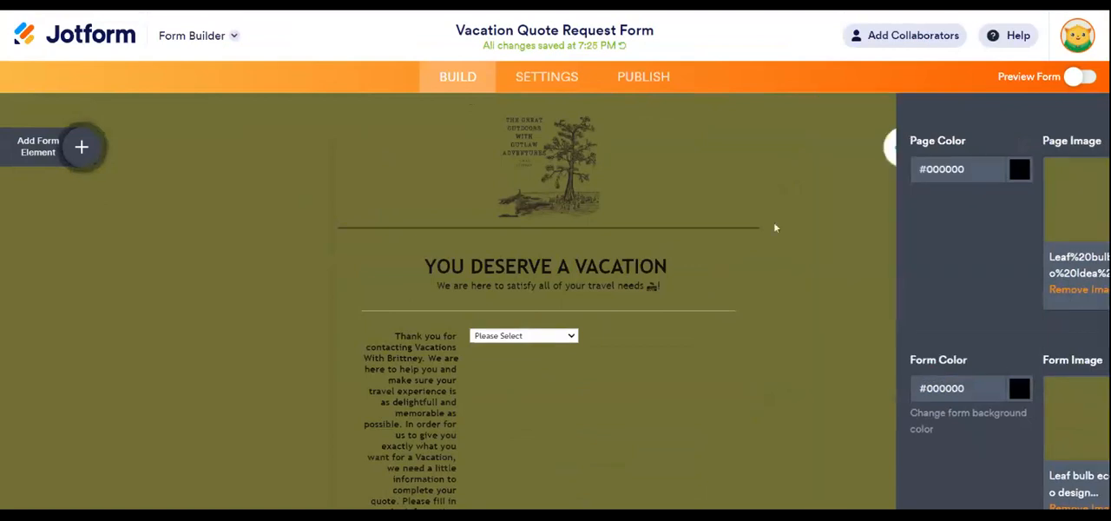
scroll(890, 240, "down", 15)
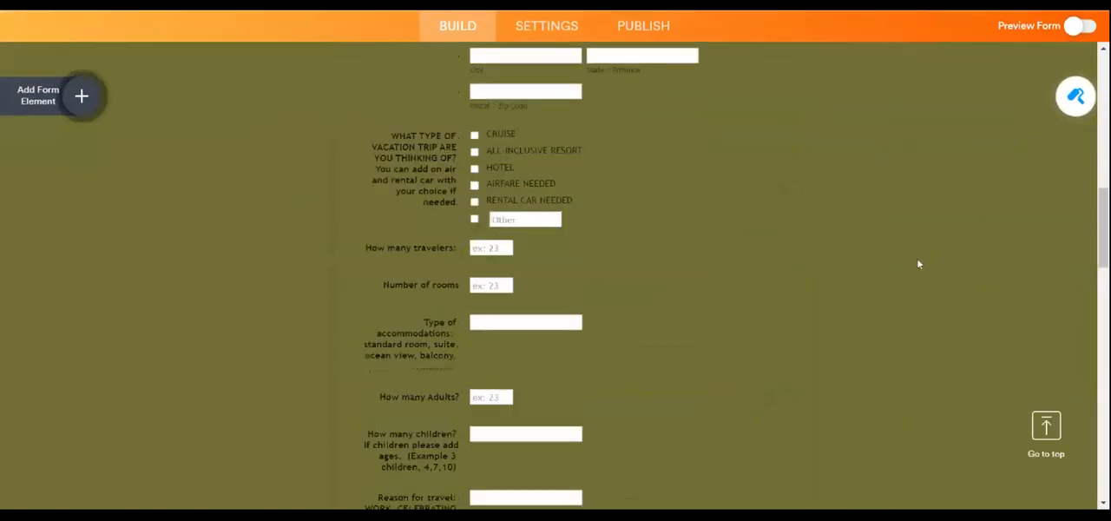
- Look over the form's fields from the vacation type question down to the submit button, and select the placeholder multiple-choice question
scroll(892, 269, "down", 7)
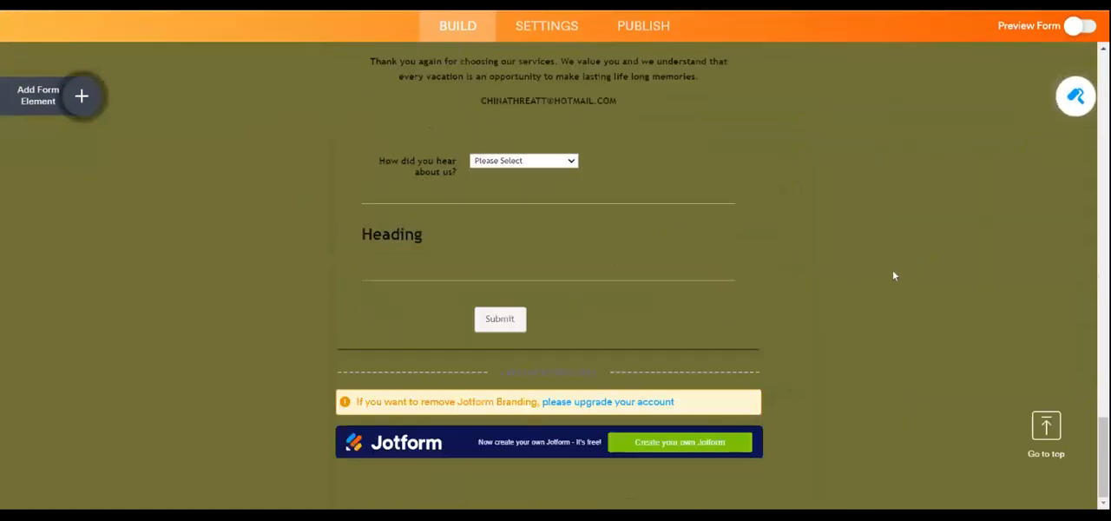
scroll(887, 273, "up", 4)
scroll(886, 273, "up", 15)
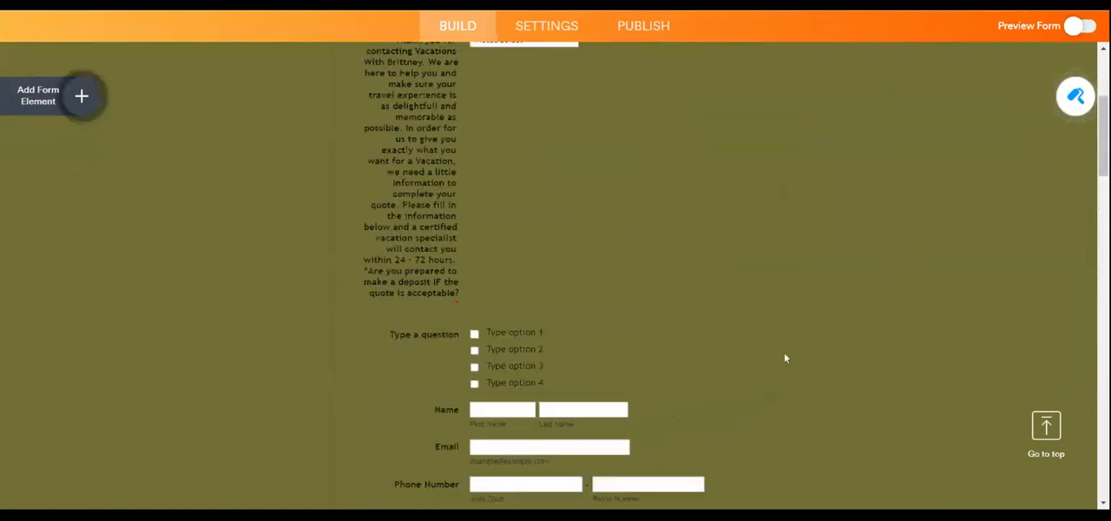
left_click(581, 356)
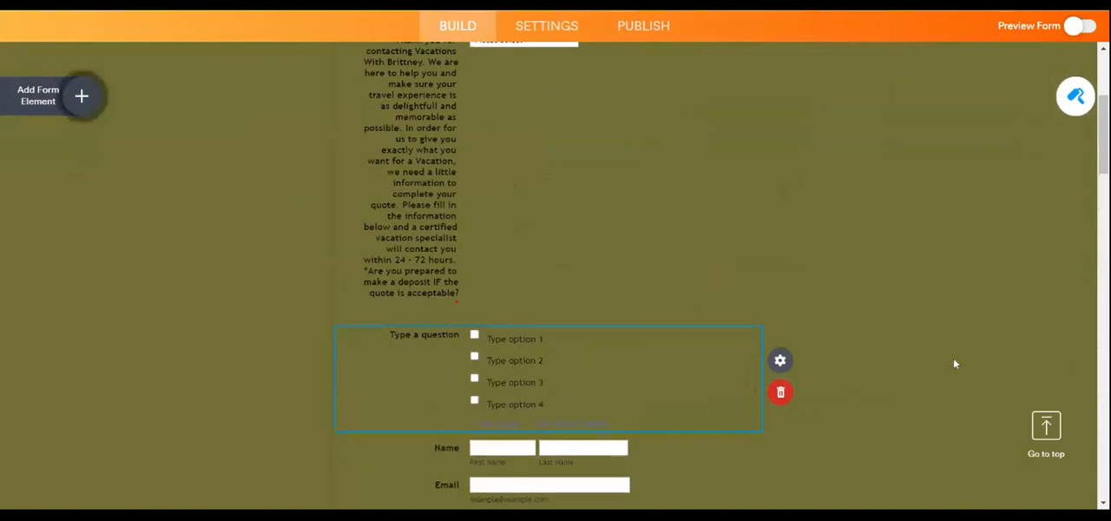
- Check the page, form, font and input color and image settings in the Form Designer and save the design
left_click(1075, 95)
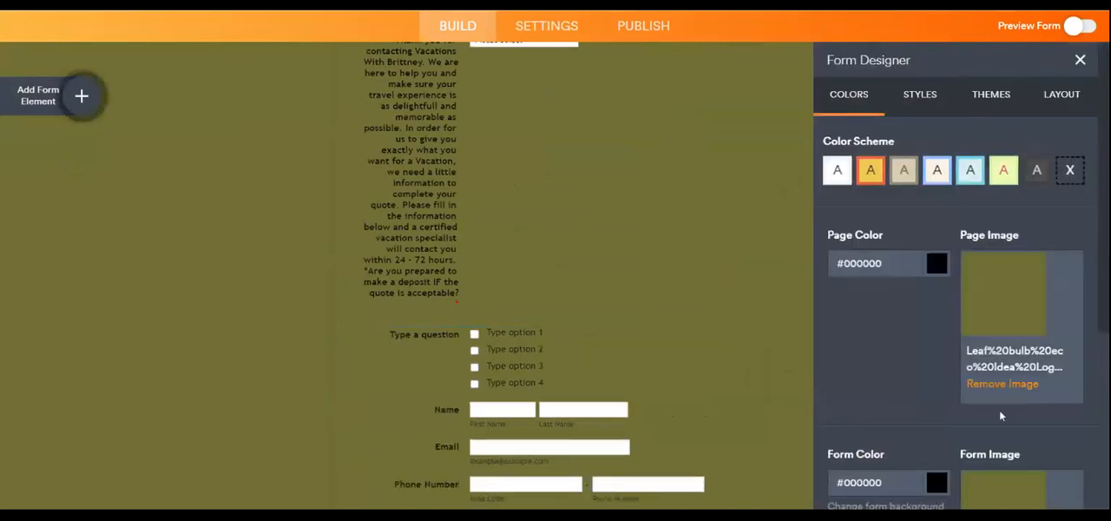
scroll(1041, 427, "down", 2)
scroll(1041, 427, "down", 1)
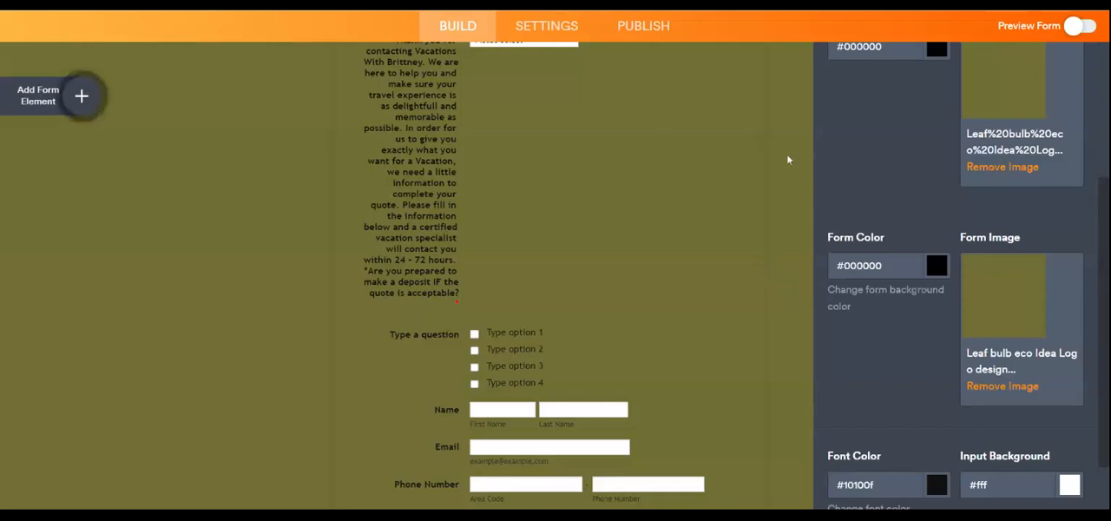
scroll(944, 347, "down", 1)
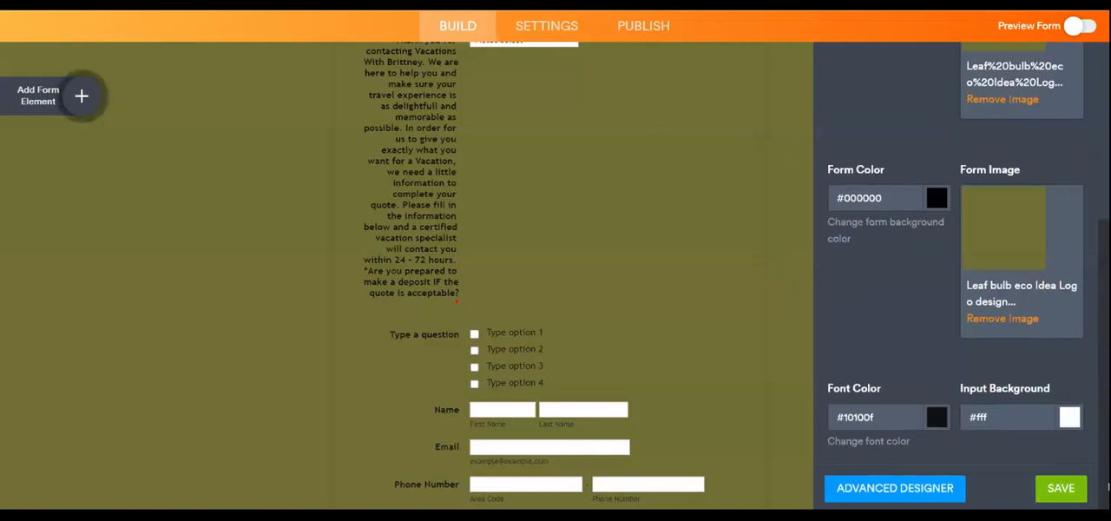
left_click(1041, 486)
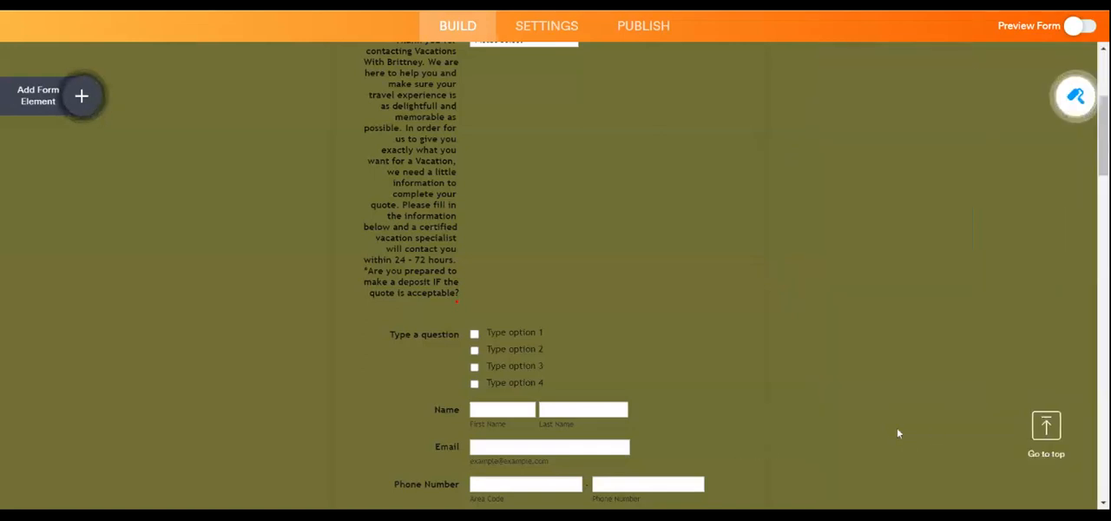
- Remove the page image in the Form Designer and upload the olive-green "Leaf bulb eco Idea Logo design" picture in its place
scroll(897, 433, "up", 5)
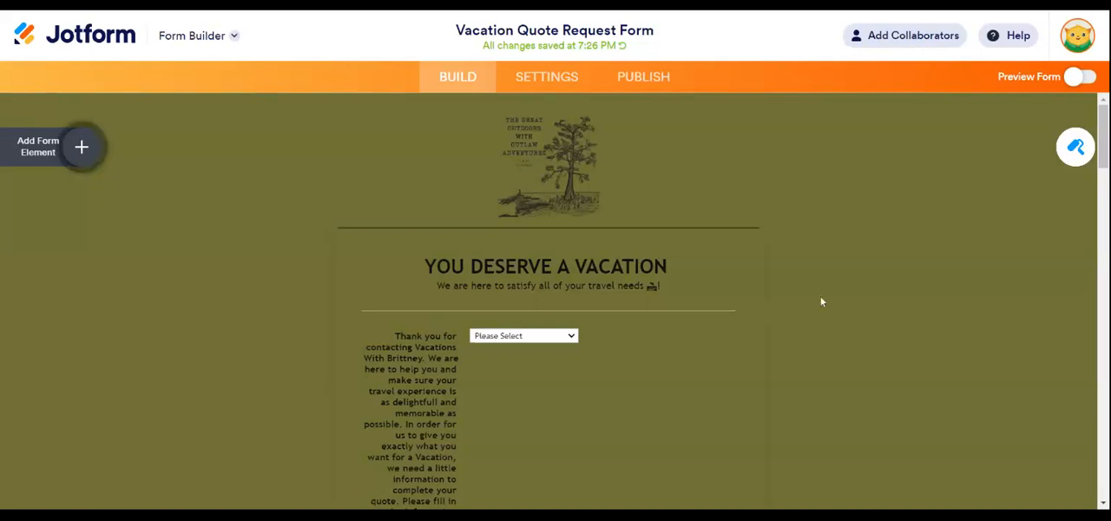
scroll(738, 342, "down", 3)
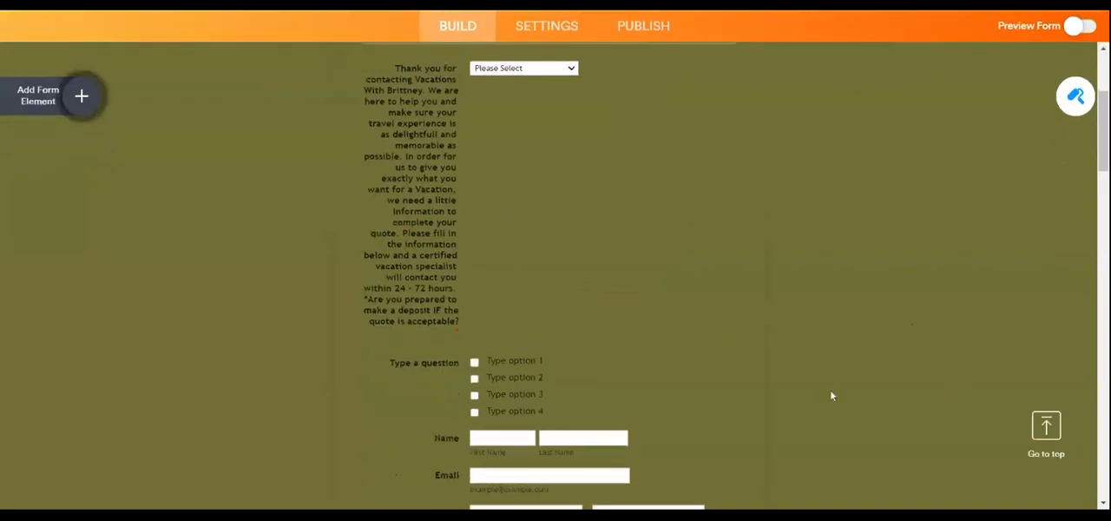
scroll(876, 347, "up", 3)
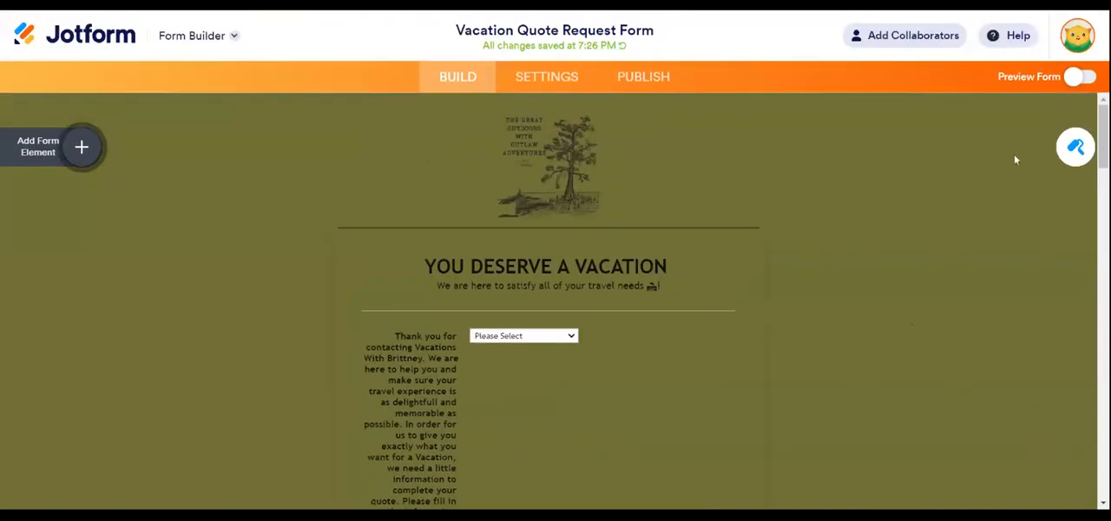
left_click(1075, 147)
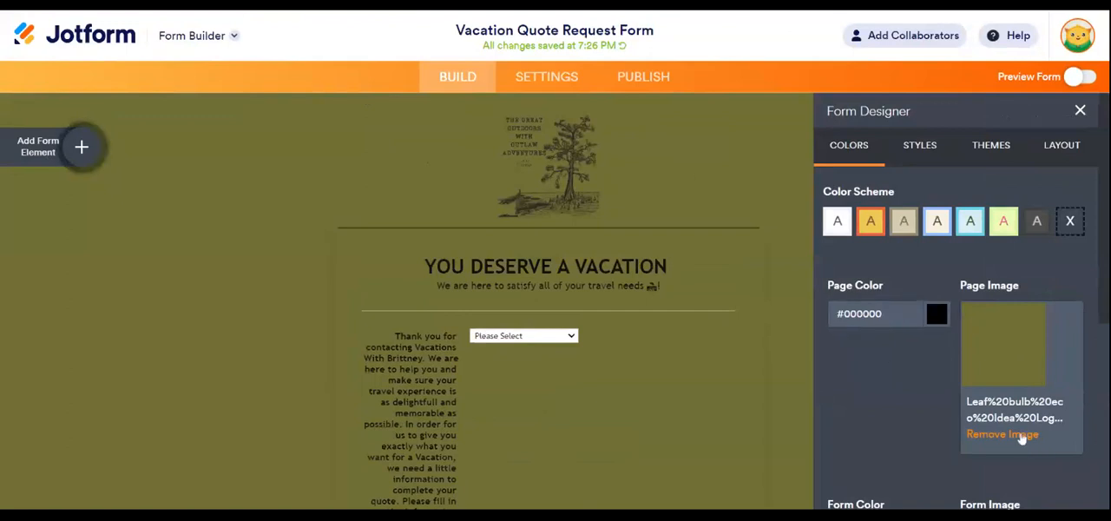
left_click(1020, 433)
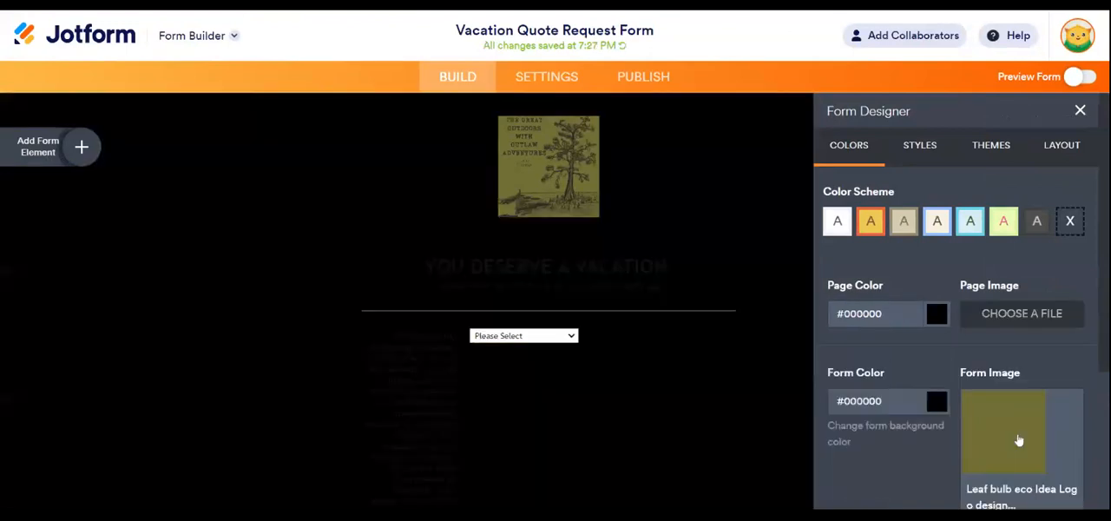
scroll(1018, 425, "down", 1)
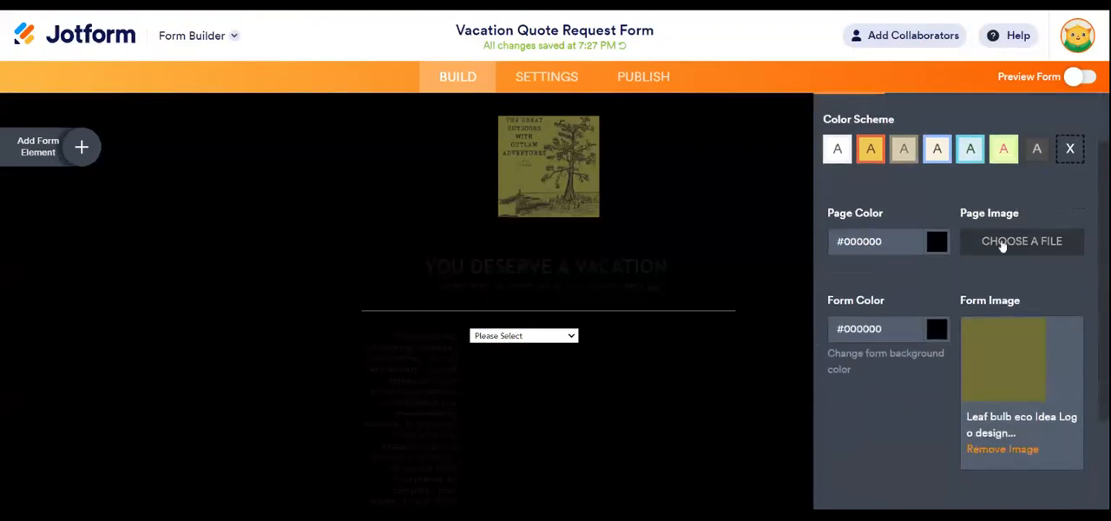
left_click(1002, 246)
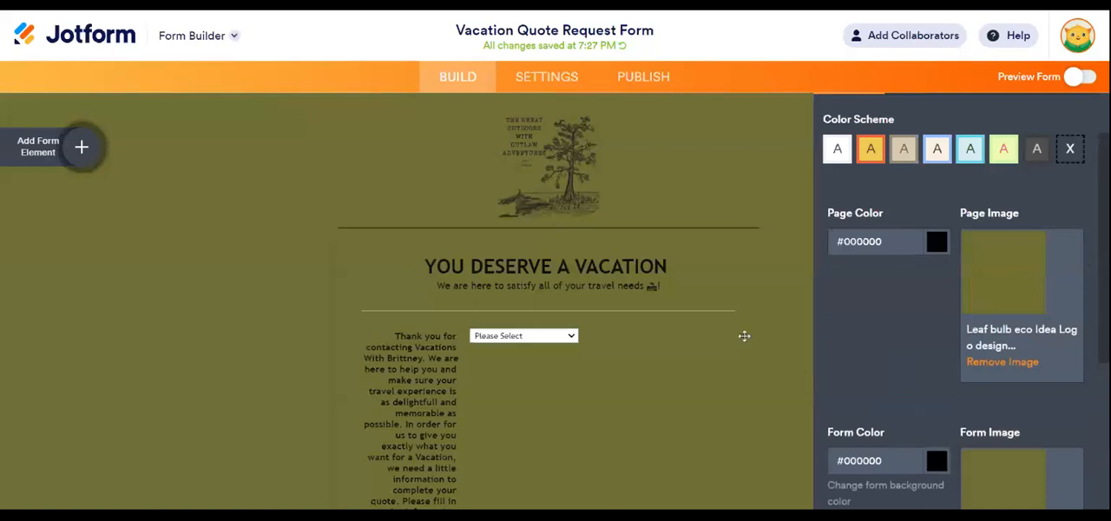
- Try yellow, green, dark green and light green as the form background color, and return it to black (#000000)
scroll(905, 398, "down", 3)
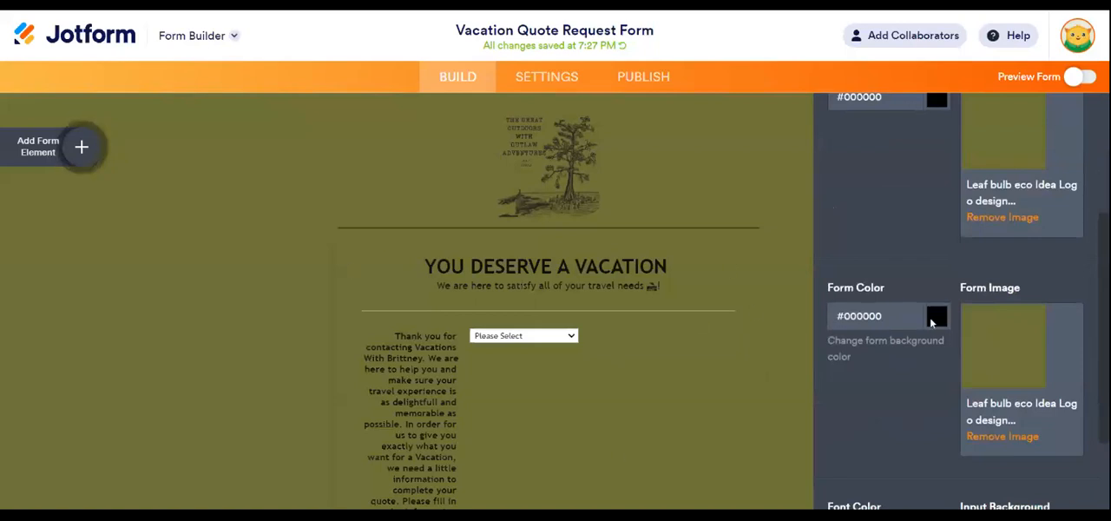
left_click(932, 316)
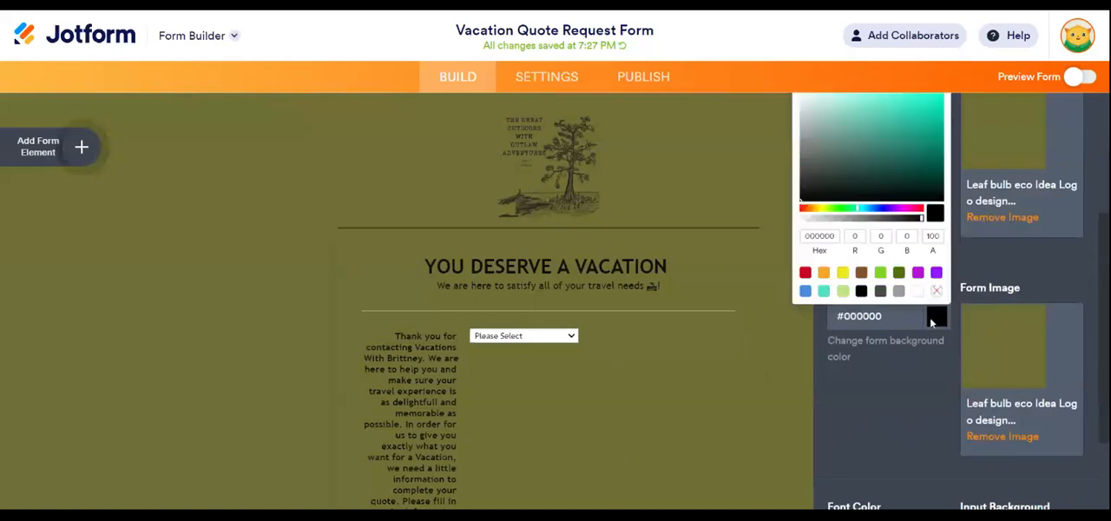
left_click(841, 274)
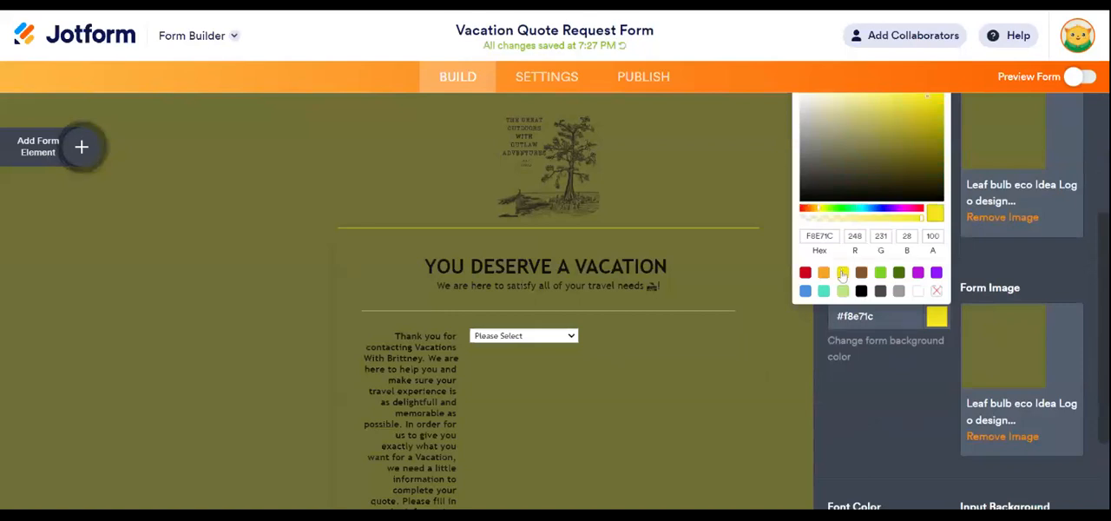
left_click(879, 274)
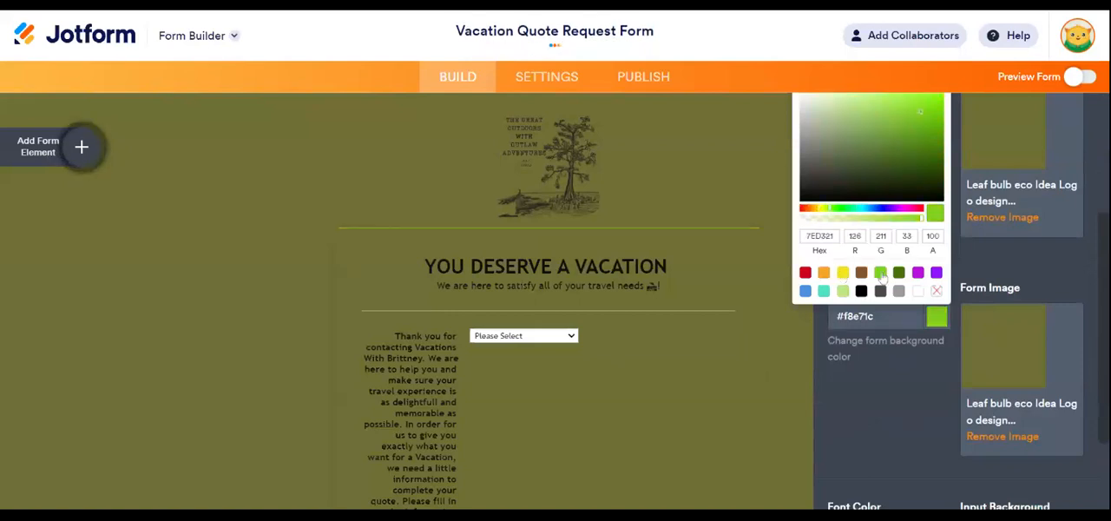
left_click(898, 275)
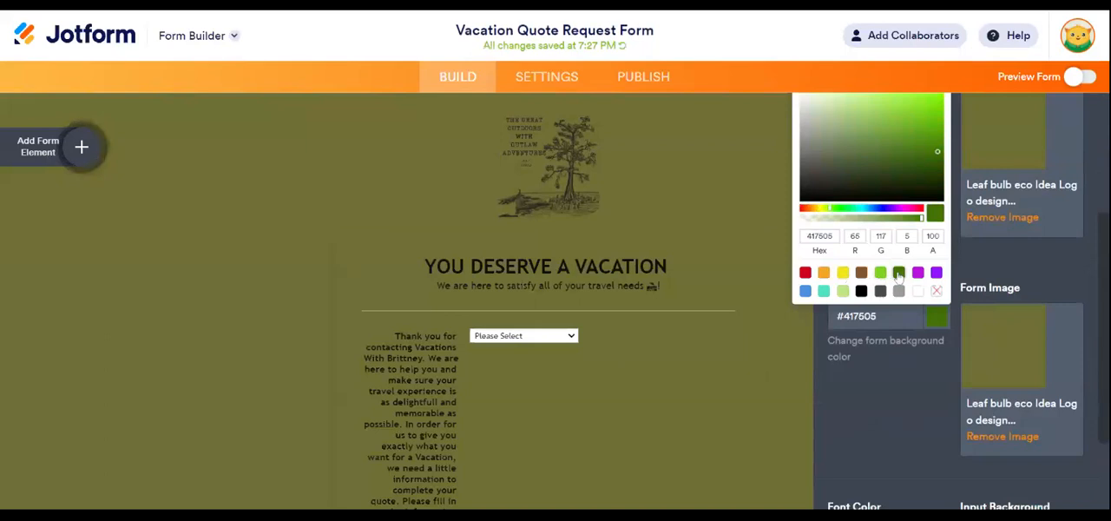
left_click(841, 292)
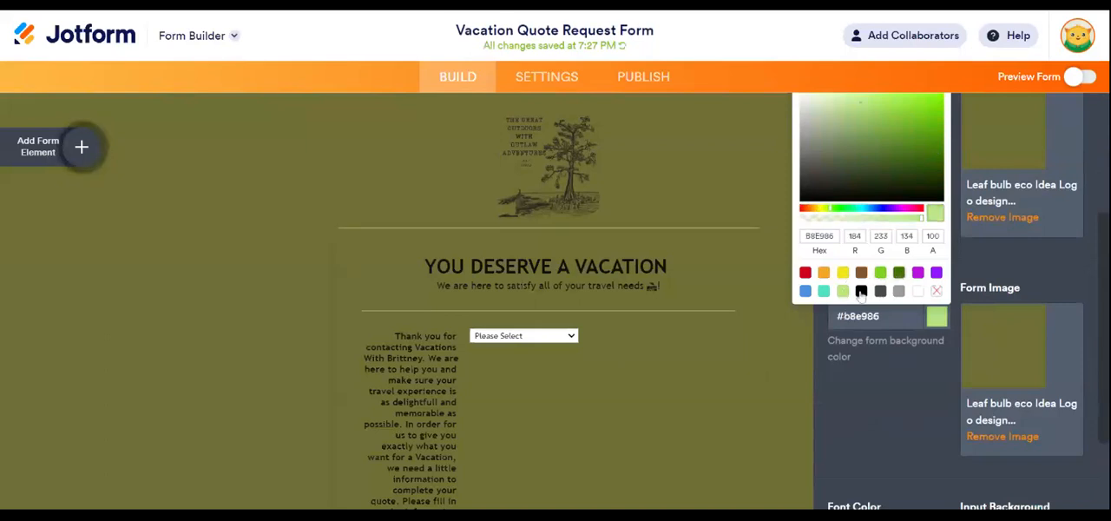
left_click(860, 292)
scroll(859, 447, "down", 2)
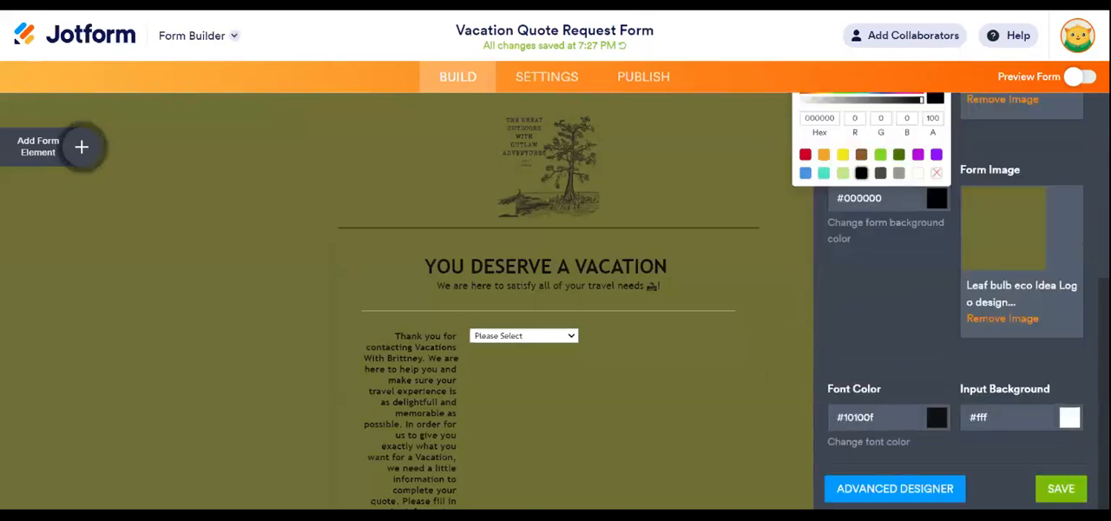
scroll(954, 303, "up", 4)
left_click(916, 270)
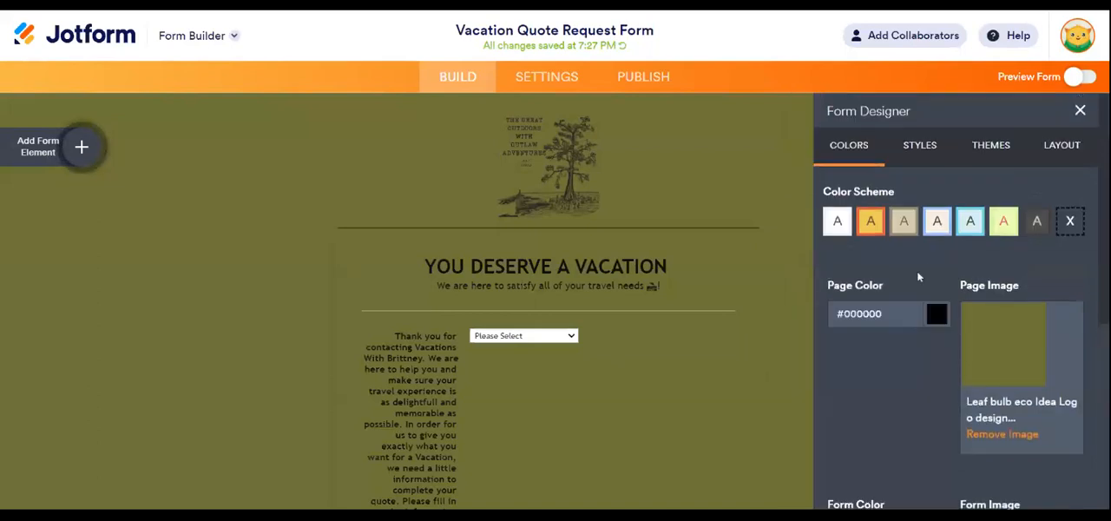
- Examine the page color choices and the form's style settings for width, label alignment, spacing and font, and close the Form Designer
left_click(934, 314)
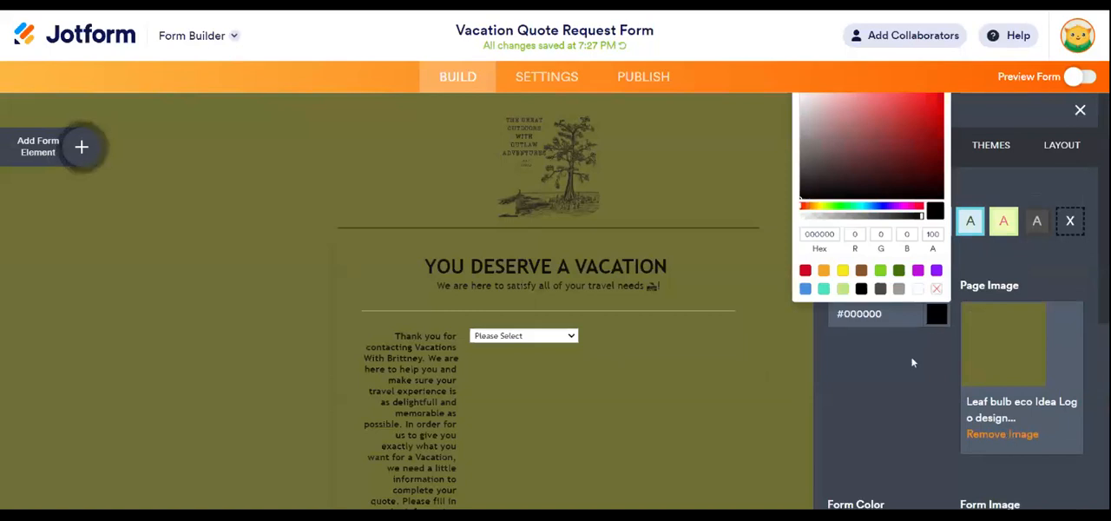
left_click(707, 151)
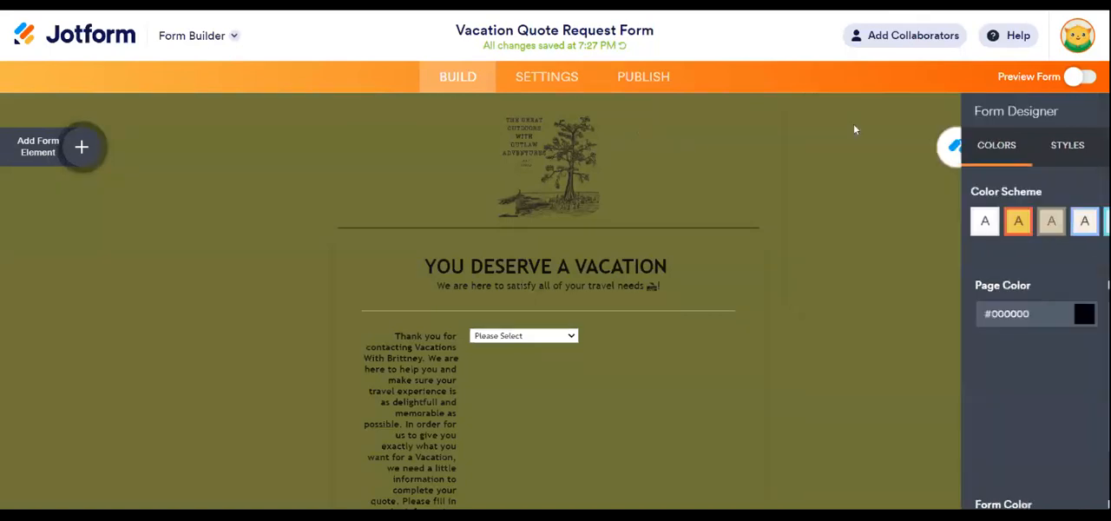
left_click(1077, 148)
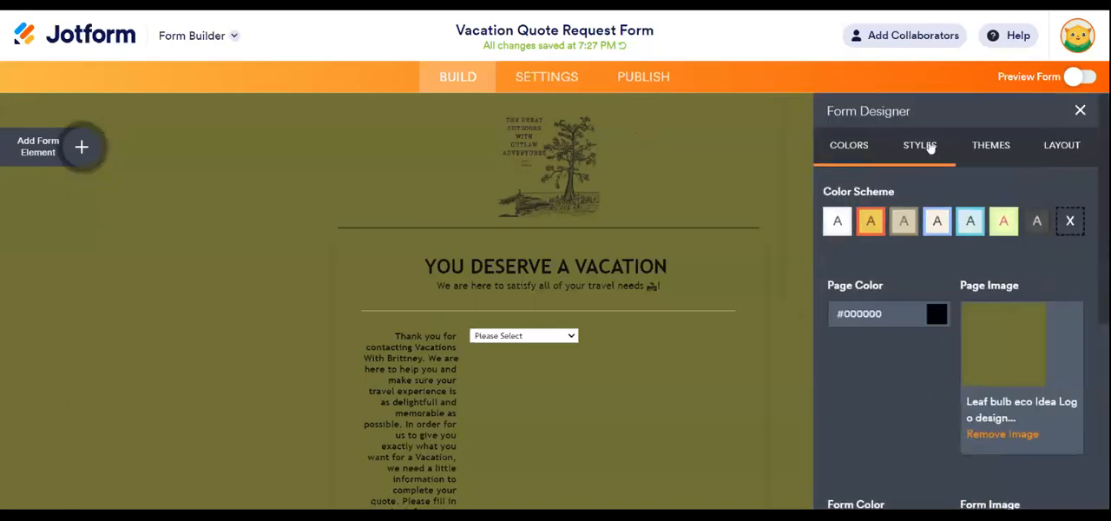
left_click(929, 148)
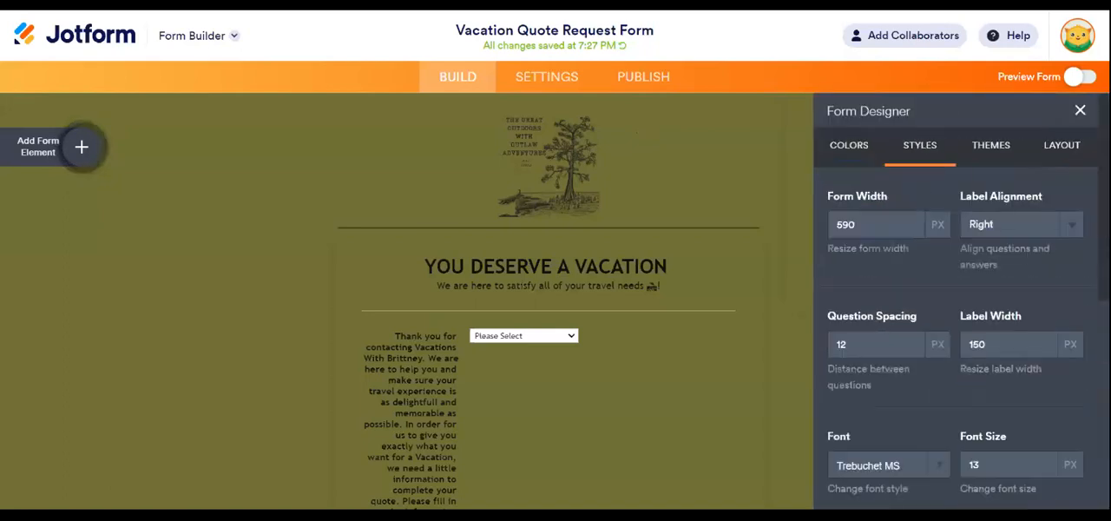
scroll(905, 412, "down", 2)
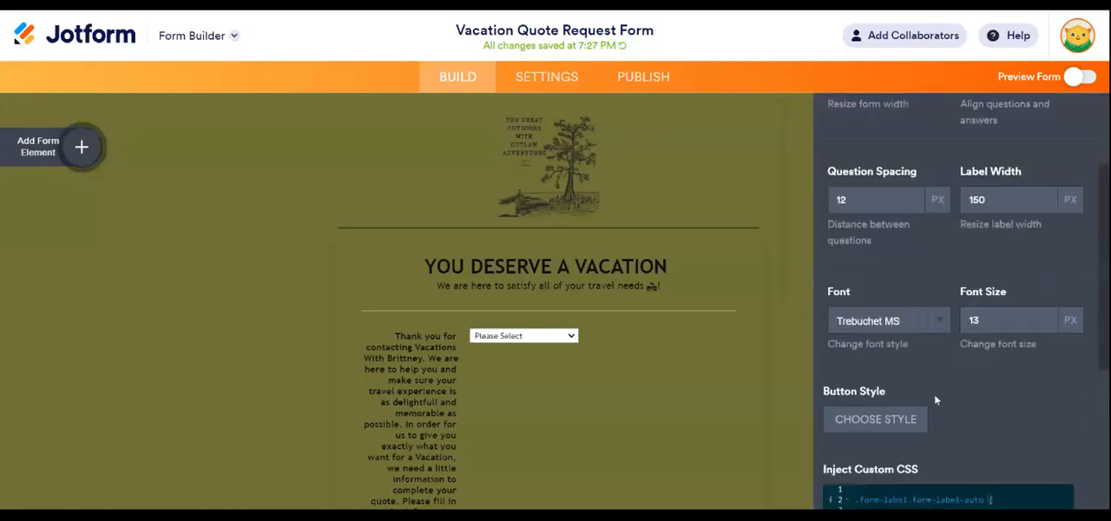
left_click(942, 321)
left_click(756, 173)
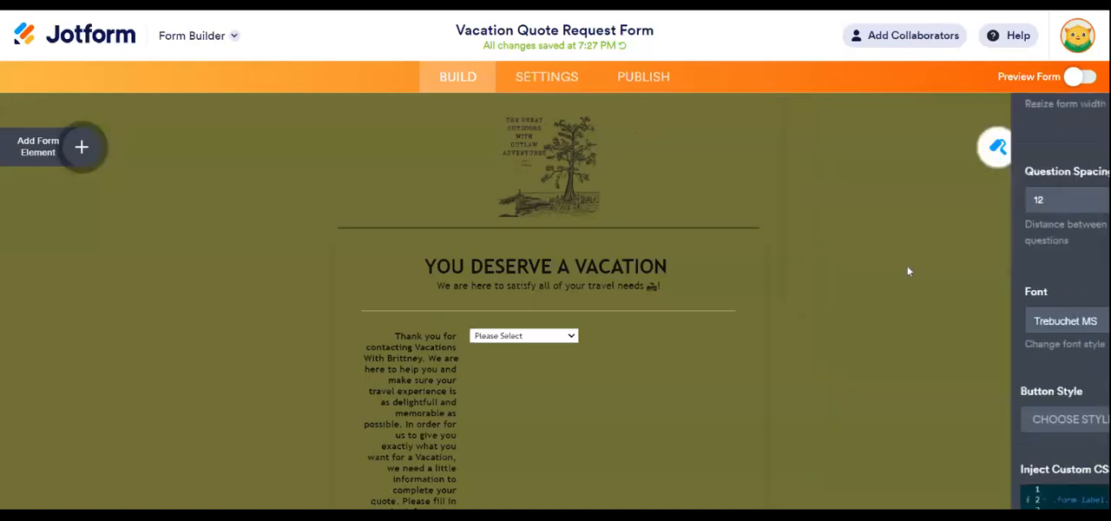
left_click(1074, 146)
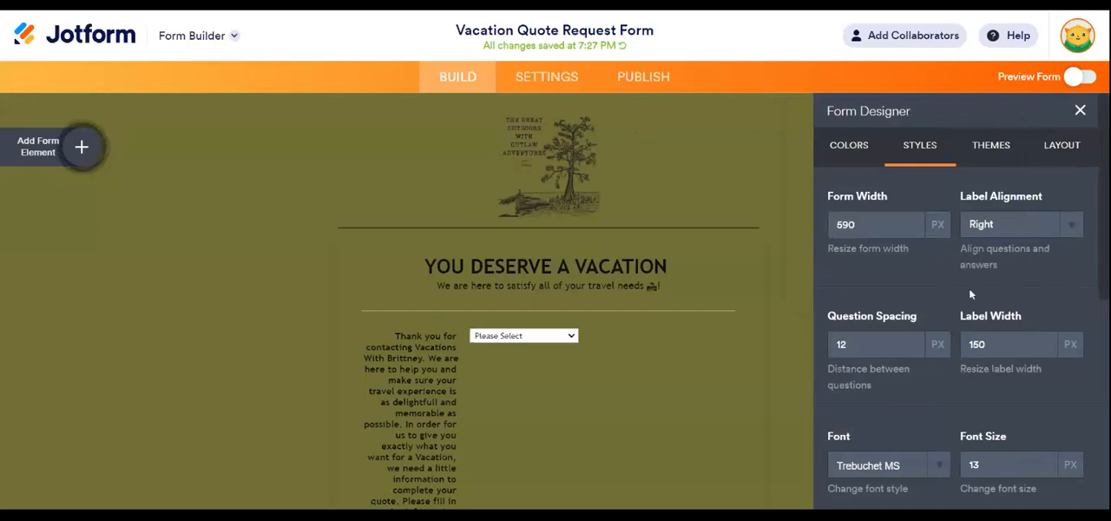
scroll(970, 295, "down", 15)
scroll(840, 128, "up", 15)
left_click(809, 128)
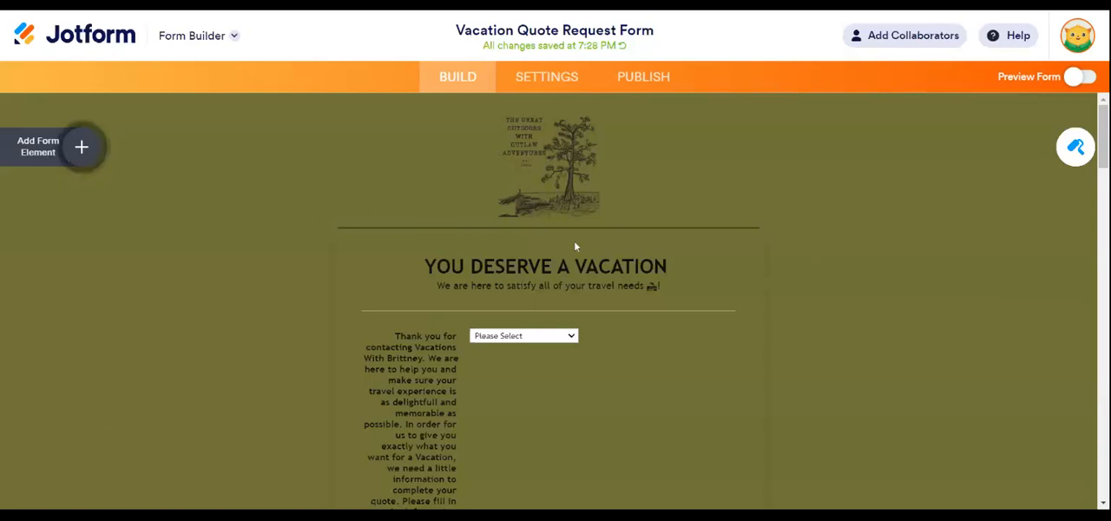
- Examine the whole form on its olive-green background, from the logo and heading down to the Submit button
scroll(954, 218, "down", 10)
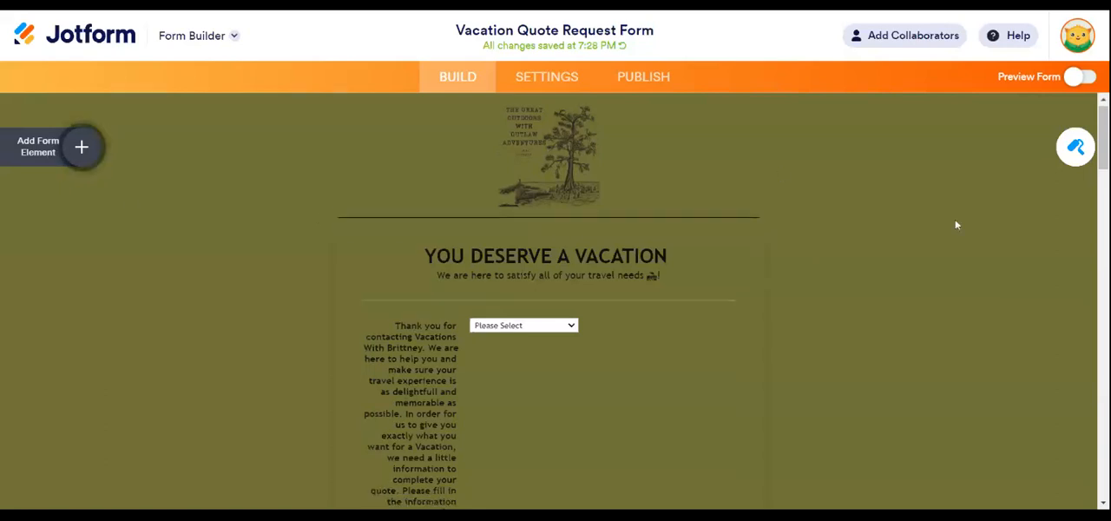
scroll(957, 225, "down", 15)
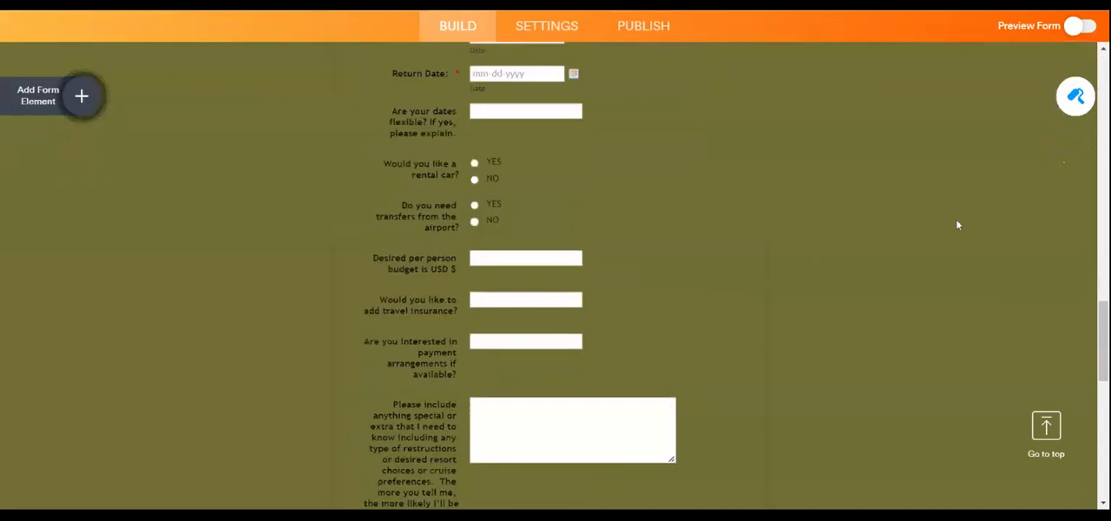
scroll(957, 224, "down", 2)
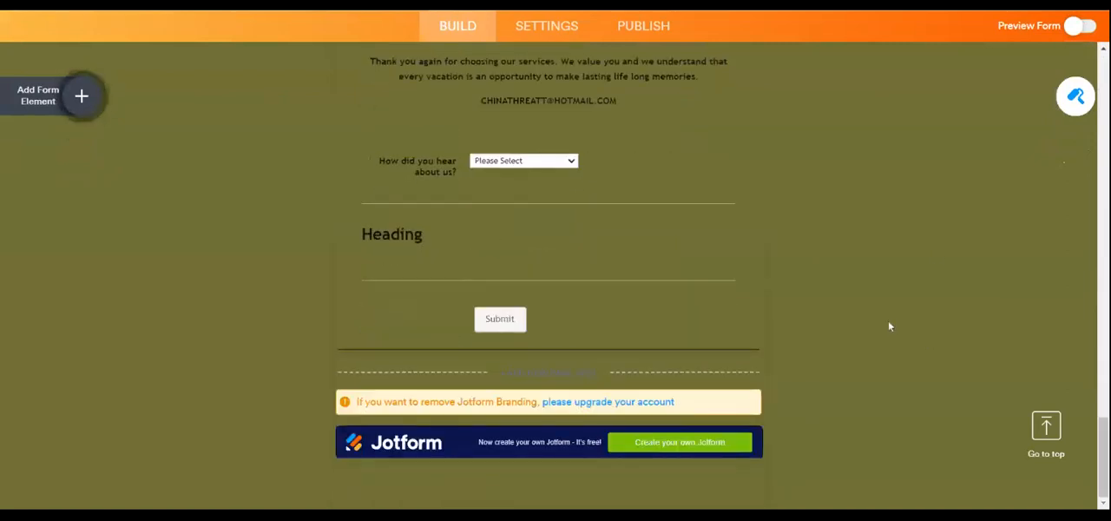
scroll(890, 325, "up", 1)
scroll(890, 330, "down", 1)
scroll(919, 339, "up", 6)
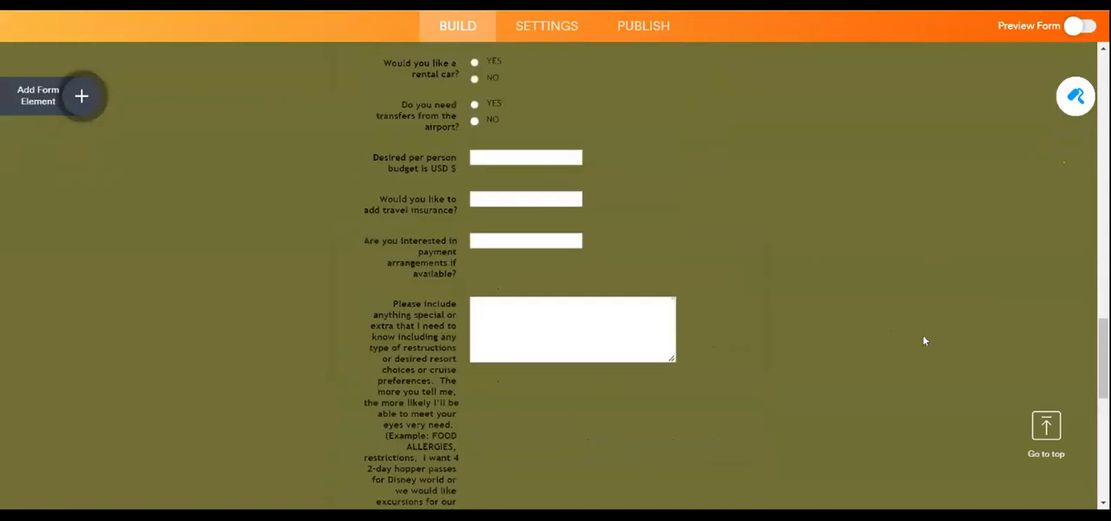
- Try the Green Nature theme on the form, review its fields and header, and close the Form Designer
left_click(1072, 98)
left_click(990, 94)
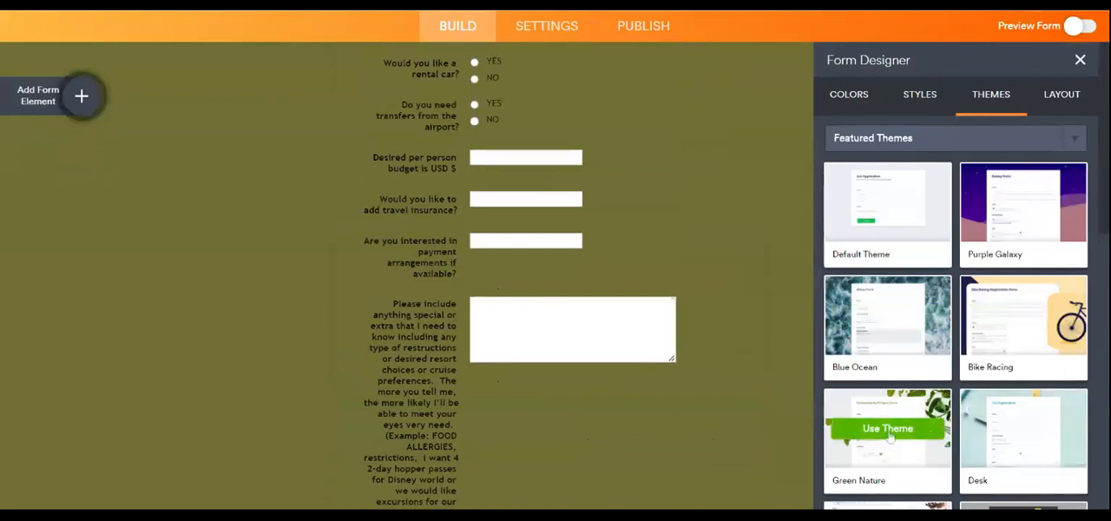
left_click(889, 434)
scroll(773, 340, "up", 5)
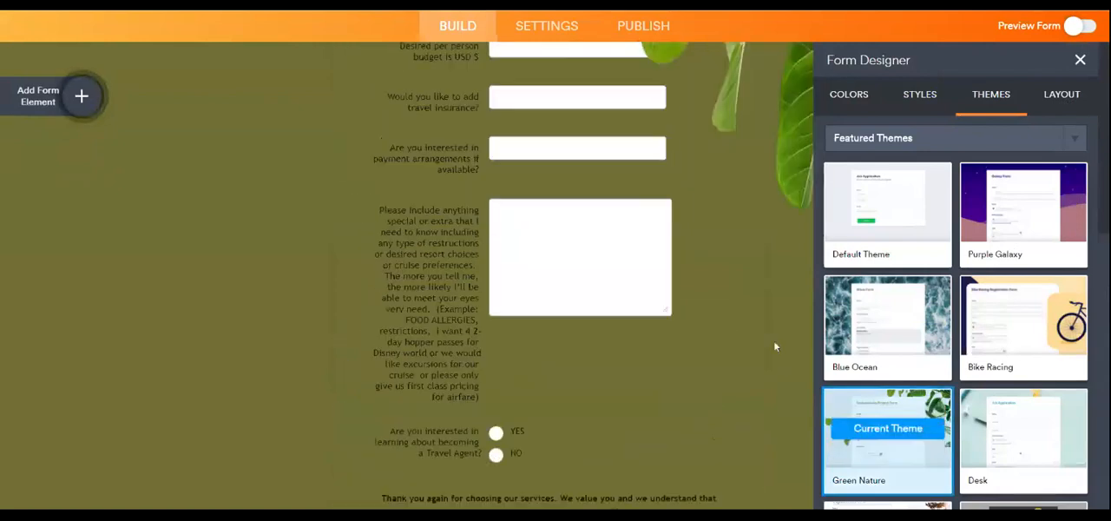
scroll(734, 337, "down", 3)
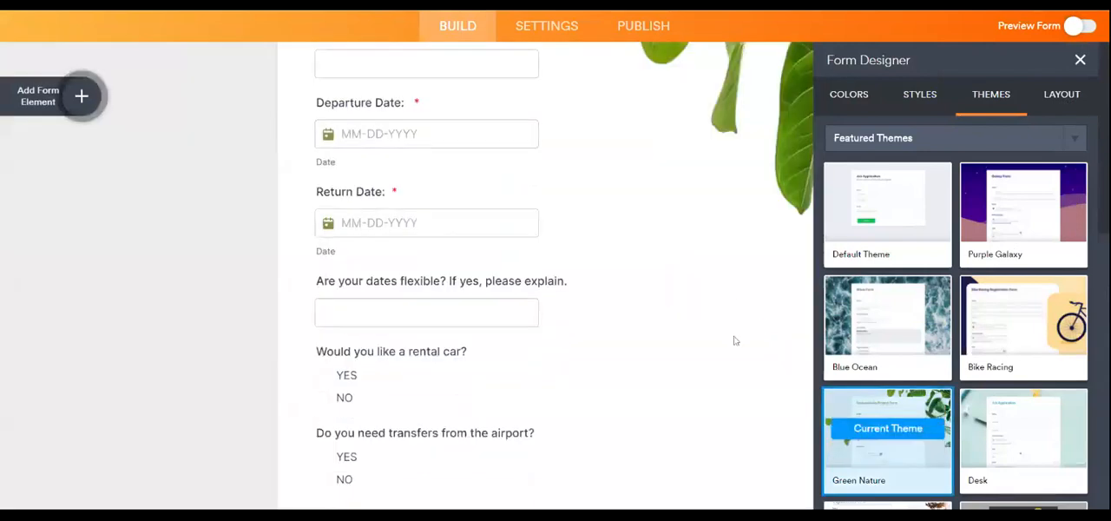
scroll(682, 347, "up", 4)
scroll(692, 330, "up", 10)
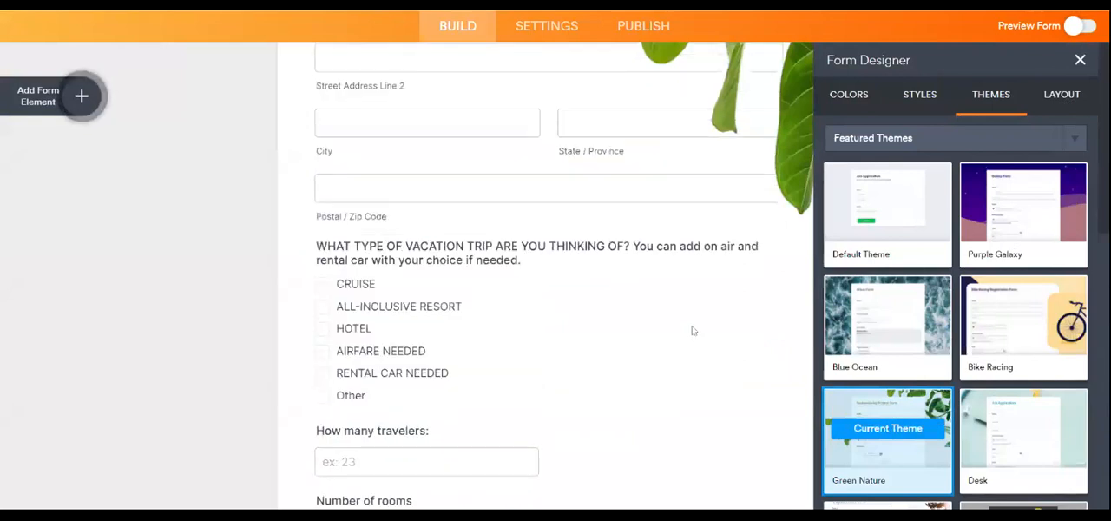
left_click(1080, 60)
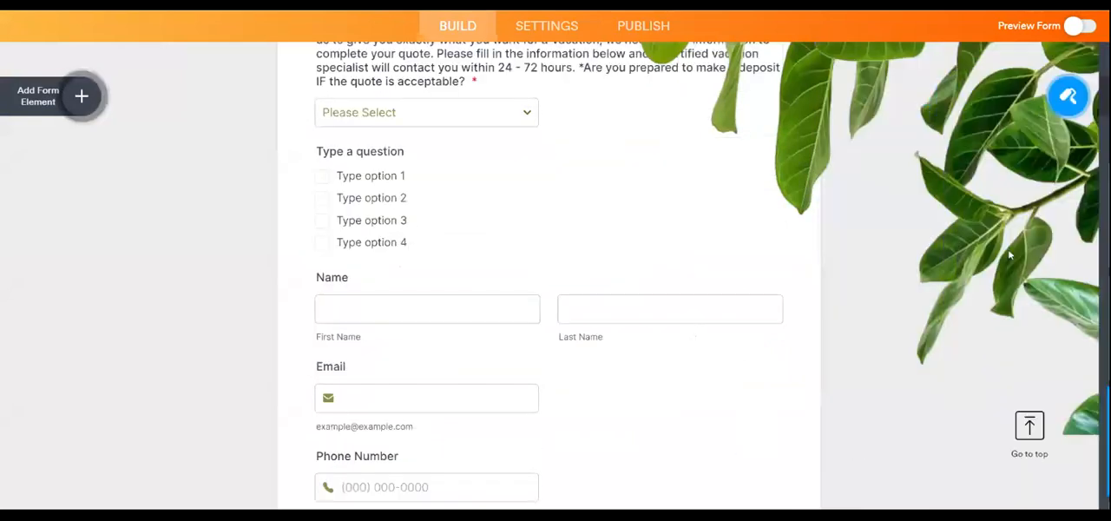
scroll(1007, 249, "up", 5)
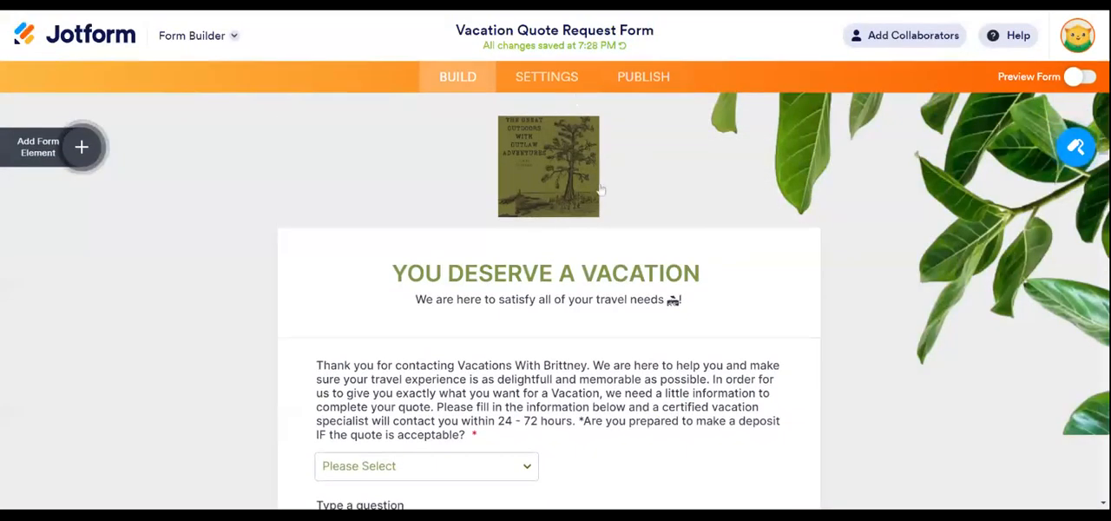
- Browse the featured themes in the Form Designer and apply the Clever Colorful theme to the form
left_click(1077, 149)
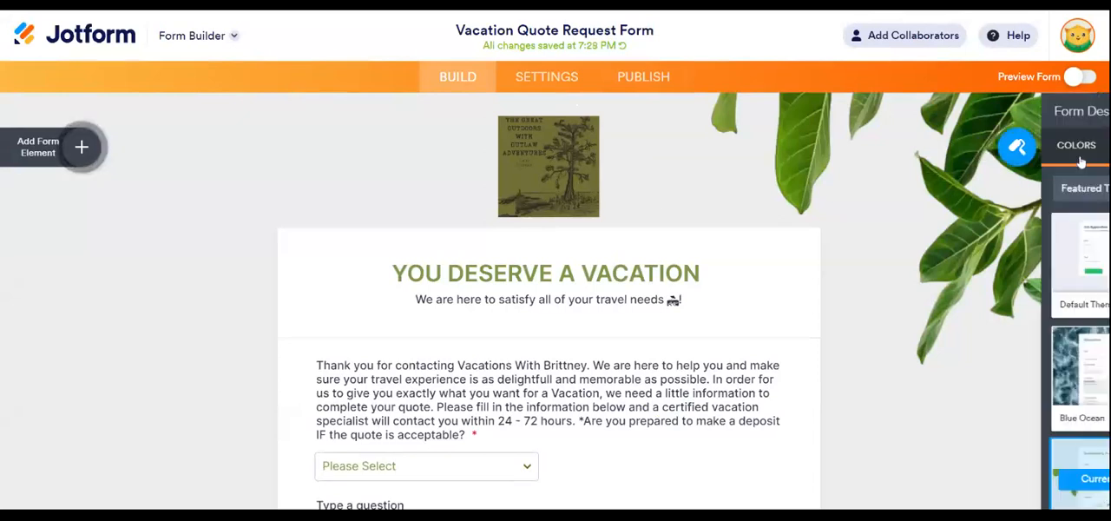
scroll(1041, 337, "down", 1)
scroll(1041, 337, "down", 1)
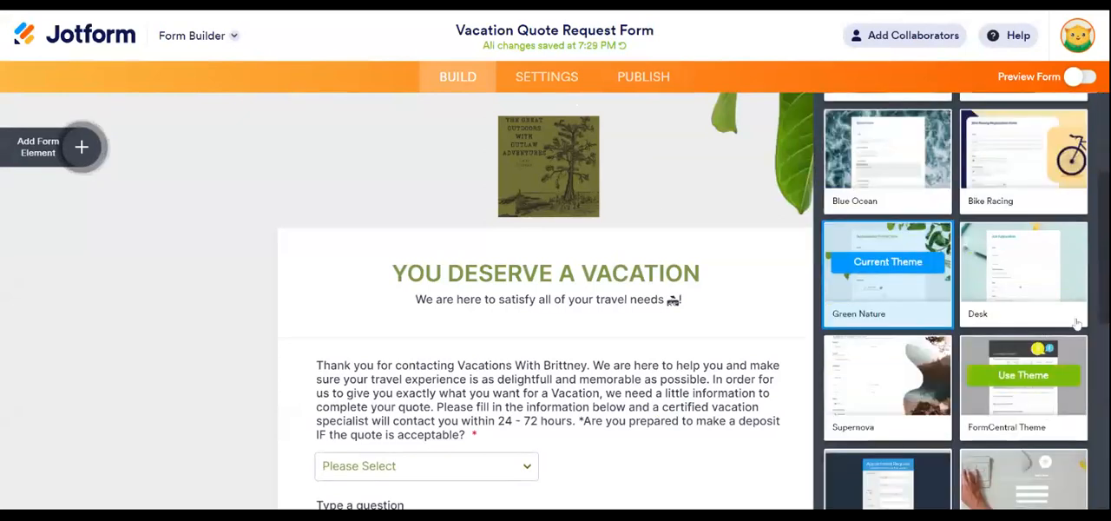
scroll(1029, 239, "down", 2)
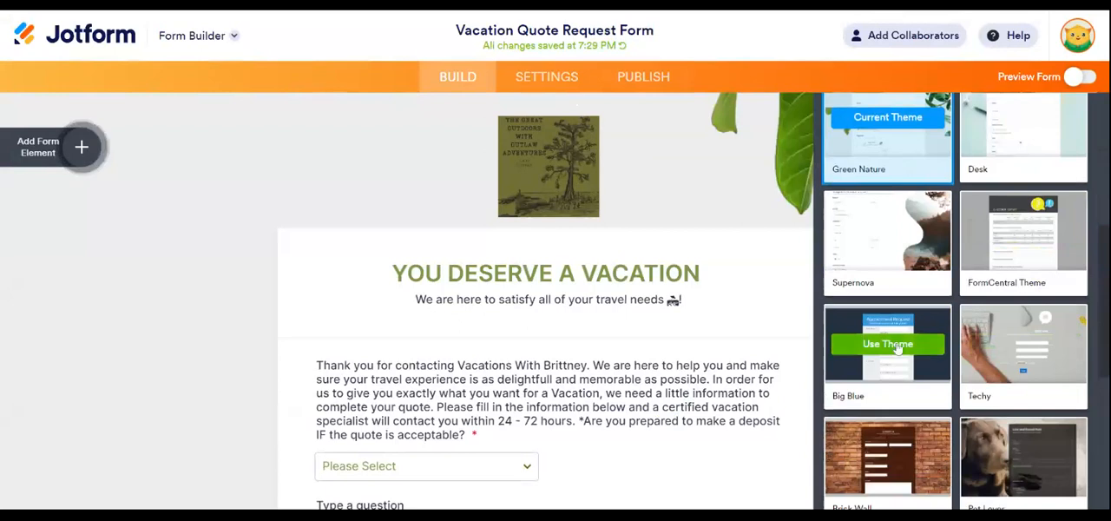
scroll(898, 321, "down", 3)
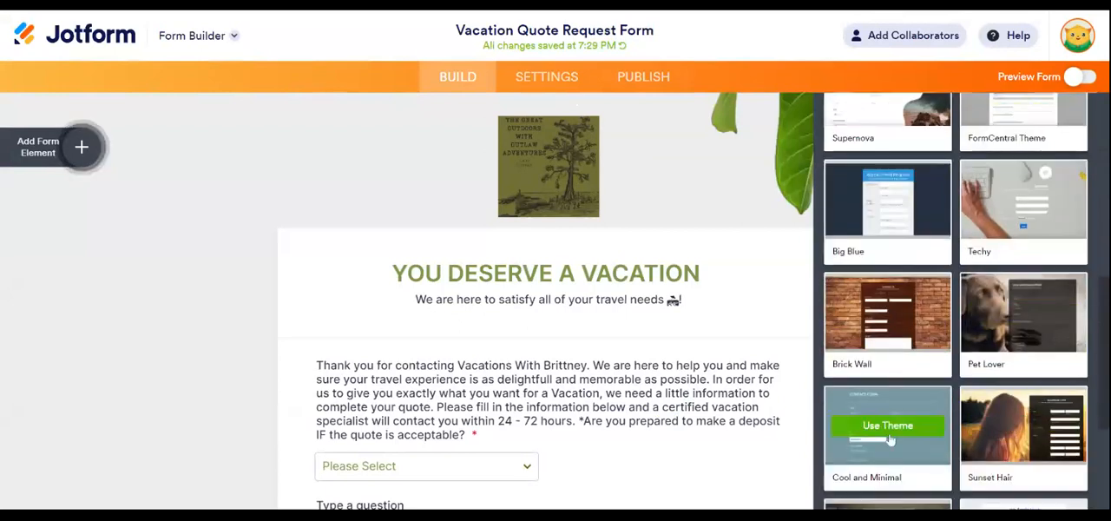
scroll(902, 347, "down", 3)
scroll(926, 453, "down", 1)
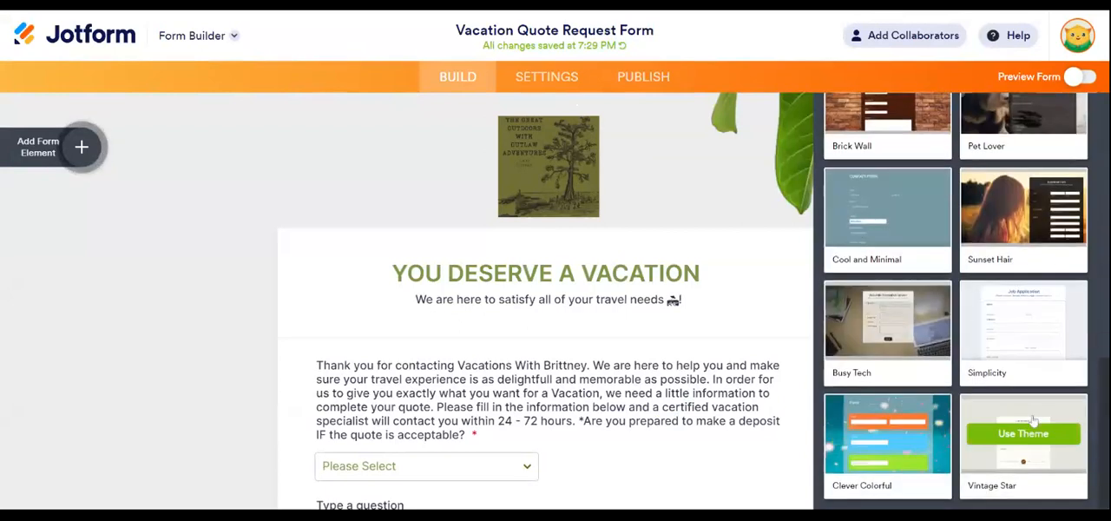
left_click(887, 436)
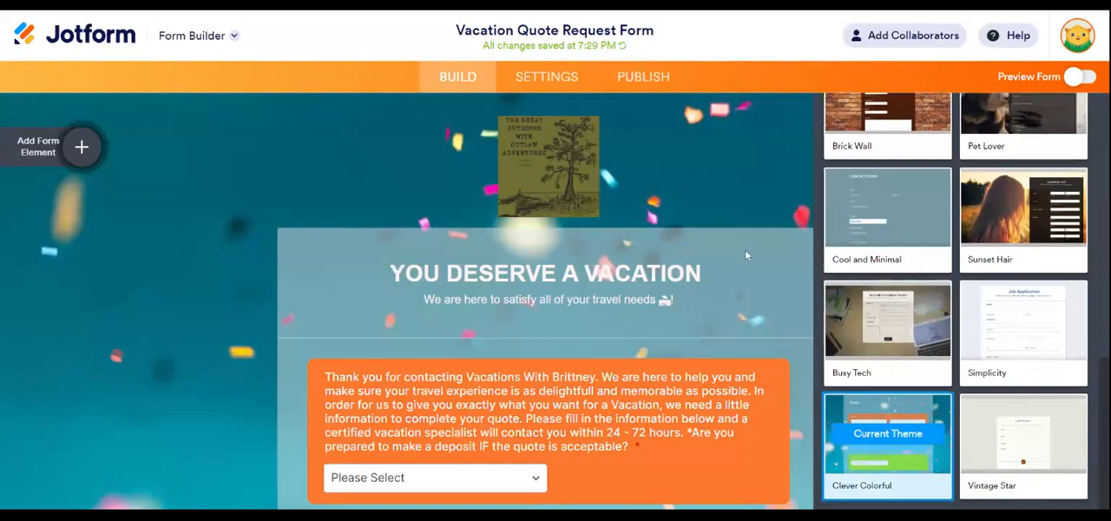
- Review the form's fields in the Clever Colorful theme and close the Form Designer
scroll(745, 249, "down", 7)
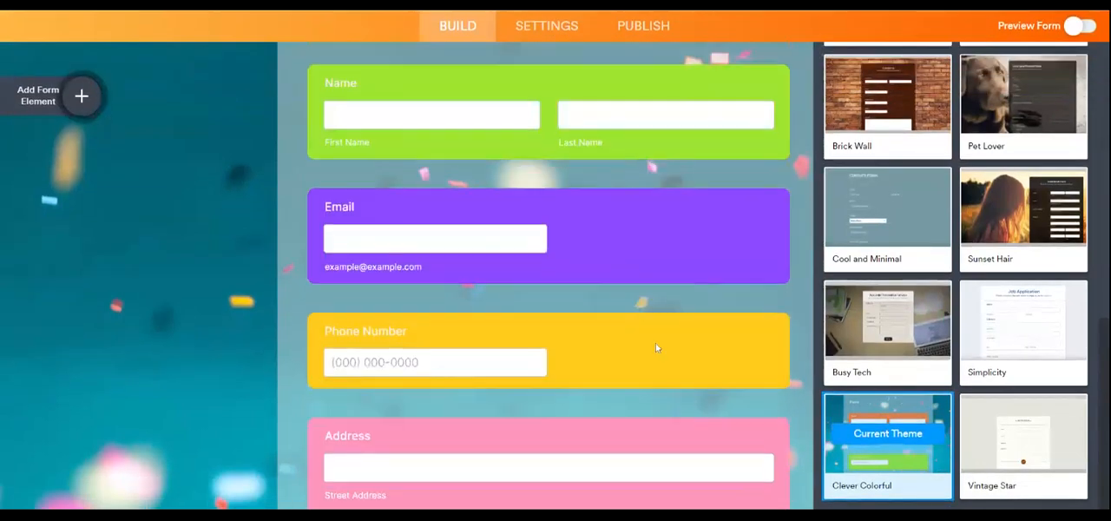
scroll(656, 347, "up", 7)
mouse_move(1028, 328)
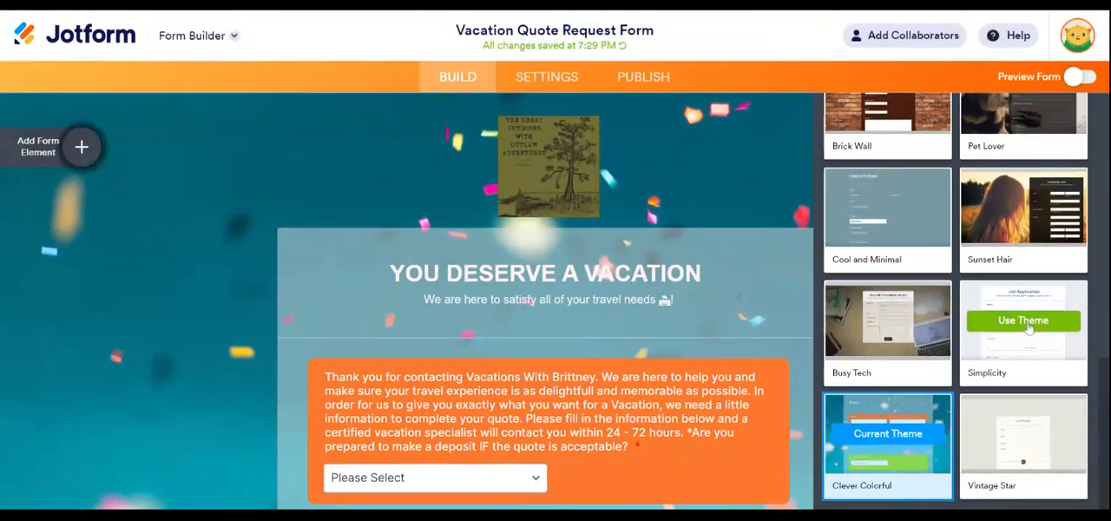
scroll(1041, 347, "up", 6)
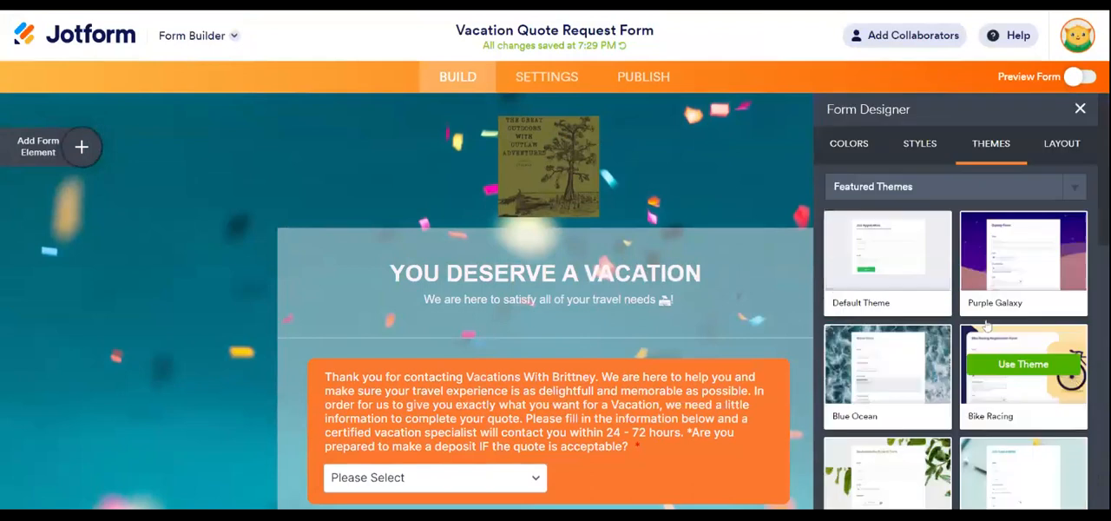
left_click(1076, 114)
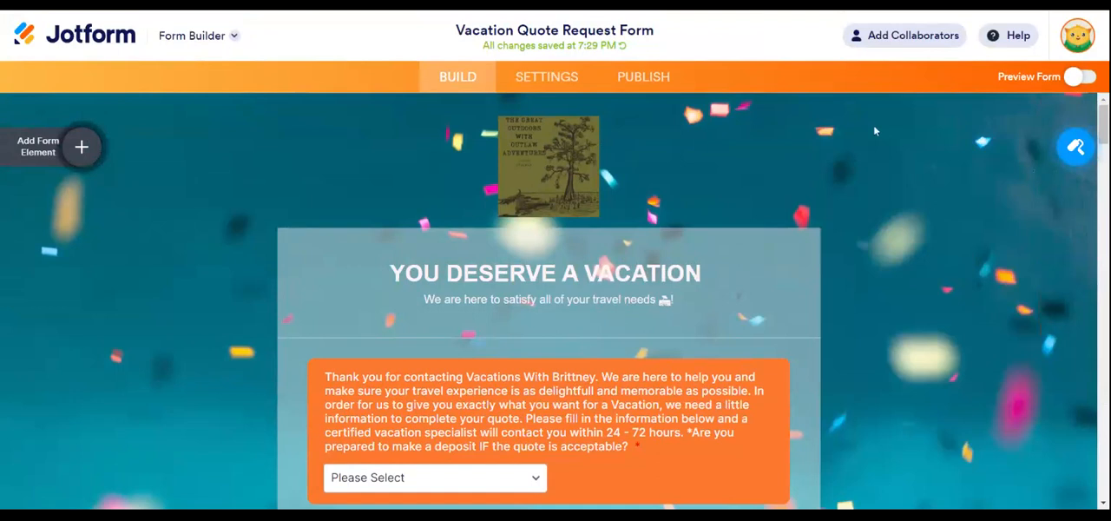